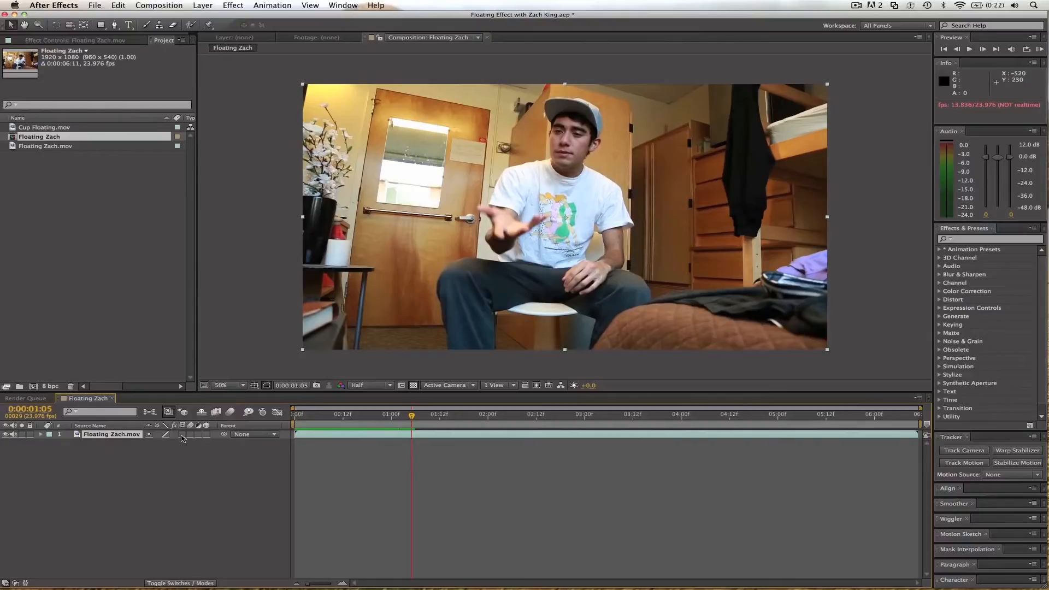
Add Cup Floating.mov to the timeline above Floating Zach.mov and switch to the Motion Tracking workspace.
drag(52, 127, 63, 434)
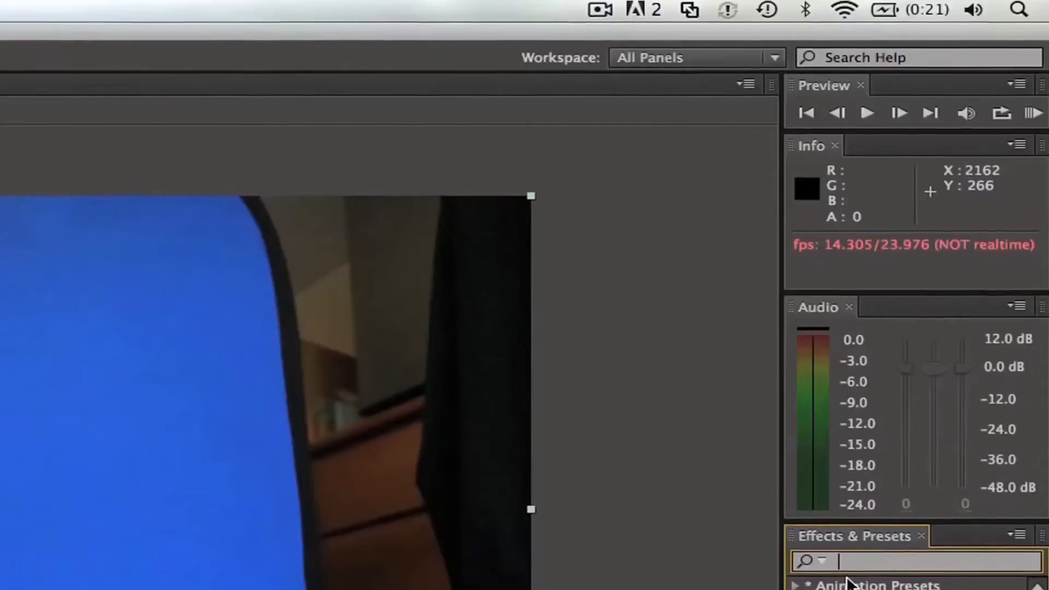
click(899, 26)
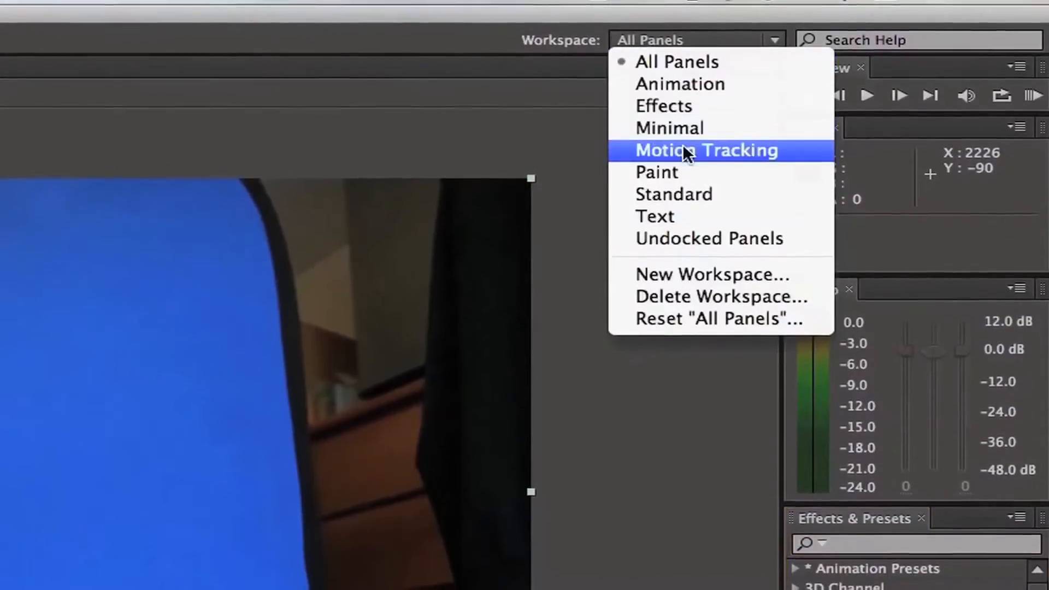
click(683, 153)
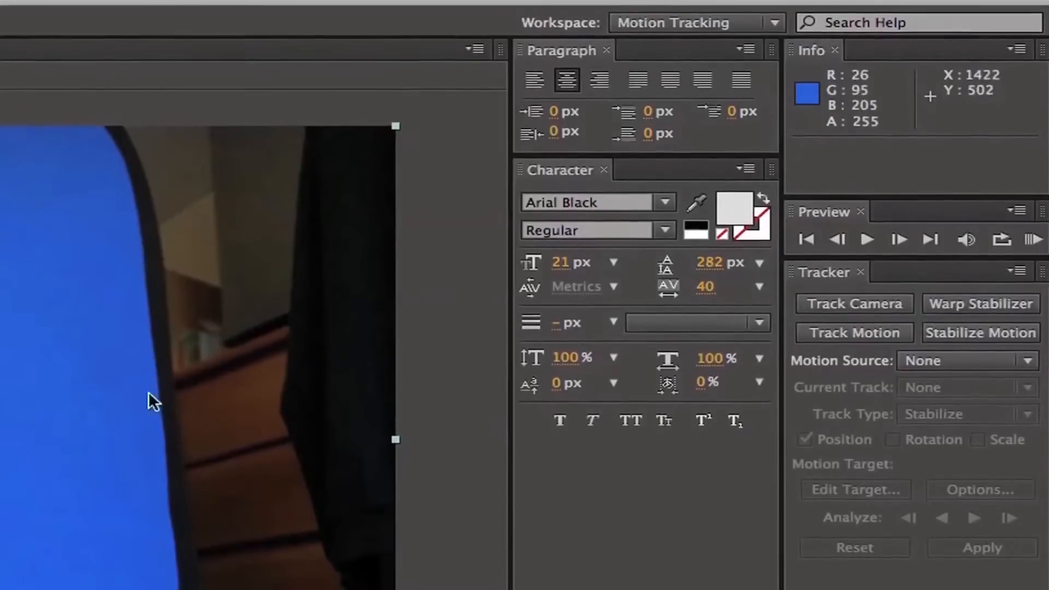
Start a motion tracker on the Cup Floating.mov layer with the playhead at the first frame.
click(856, 336)
drag(627, 389, 295, 389)
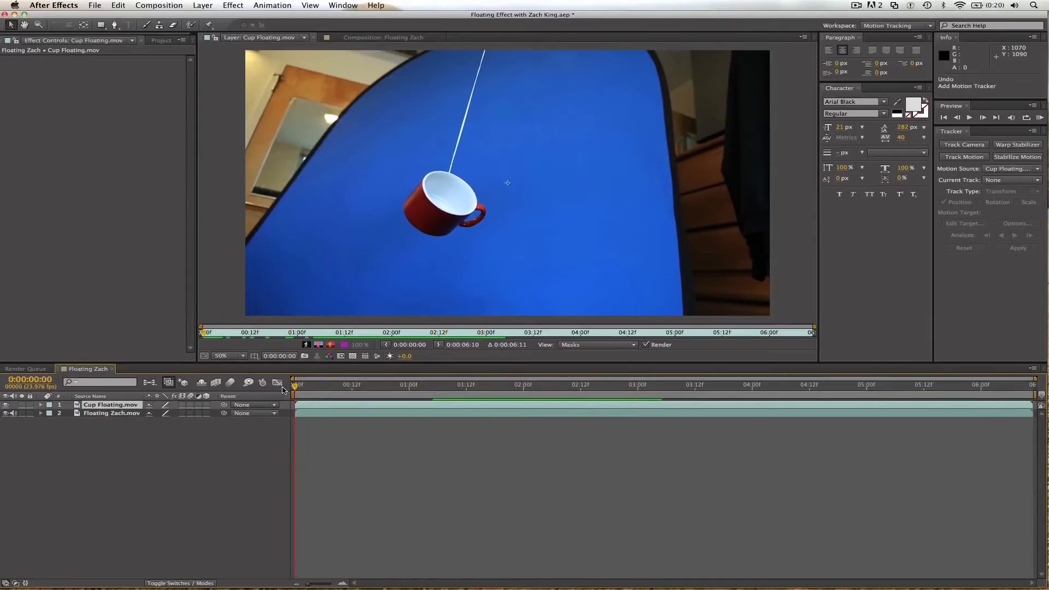
click(967, 157)
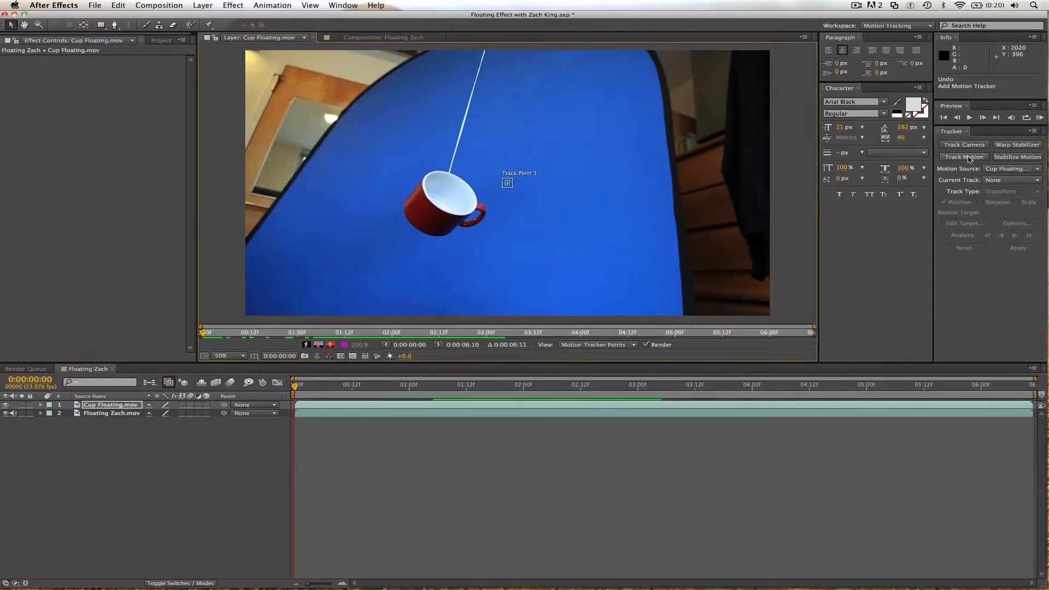
Fit the track point over the spot where the string meets the cup's rim and analyze the motion forward.
drag(510, 187, 458, 185)
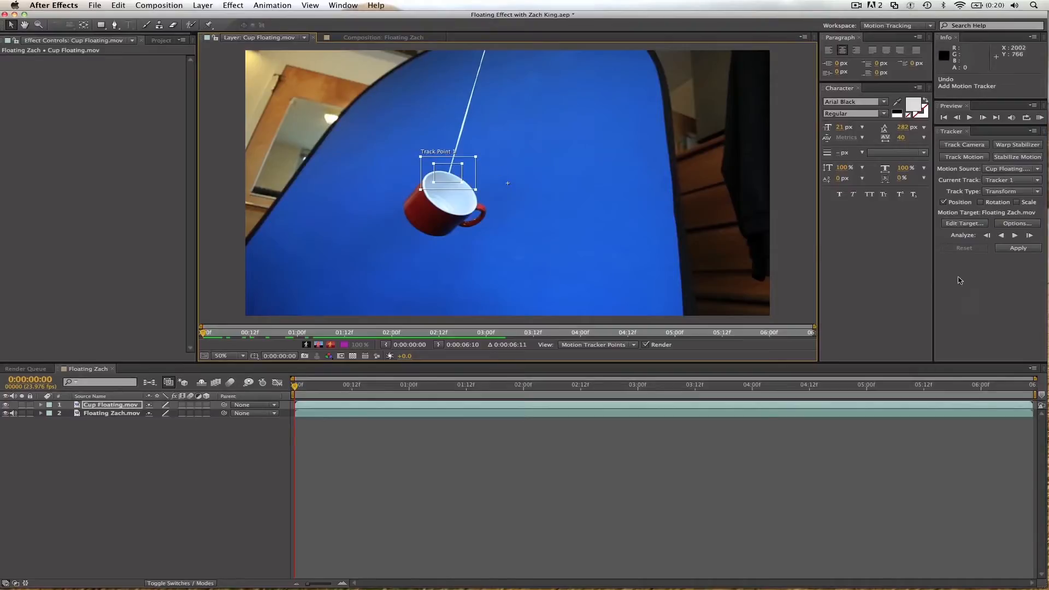
click(1015, 235)
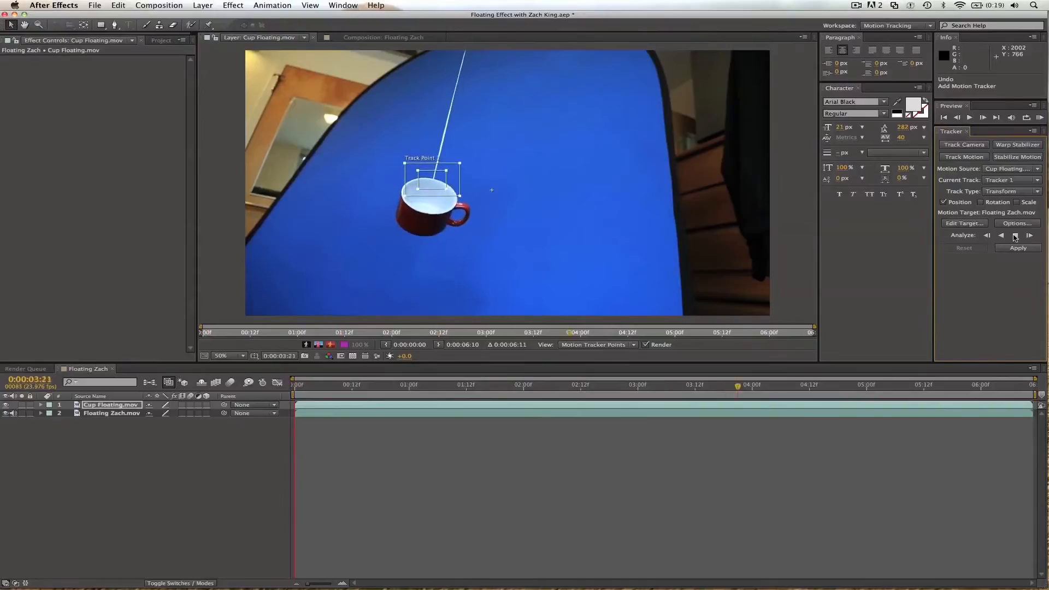
drag(1000, 389, 495, 388)
Create a new null object layer in the Floating Zach composition.
click(202, 5)
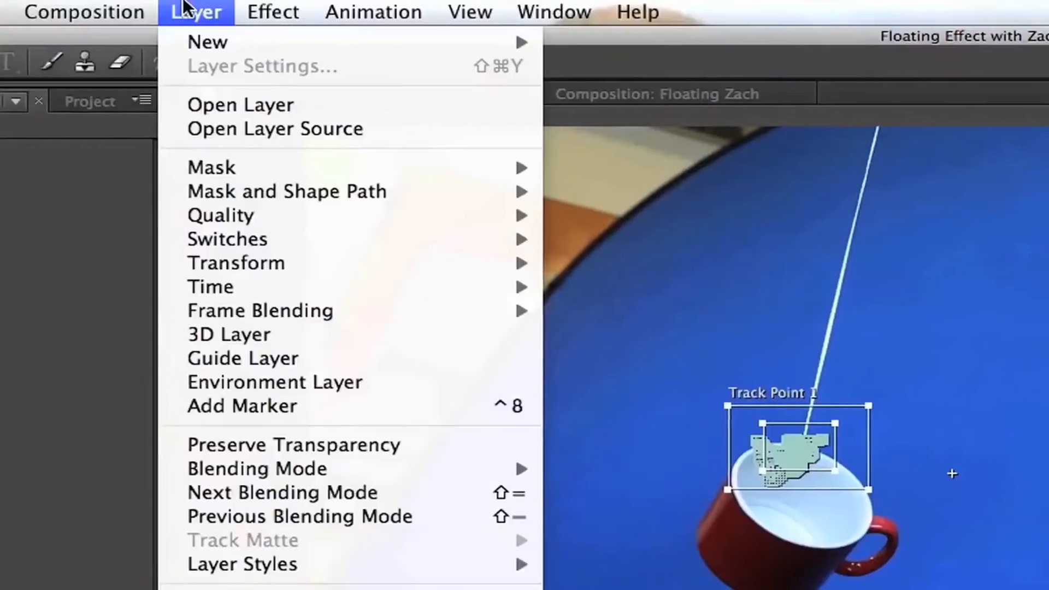
mouse_move(208, 17)
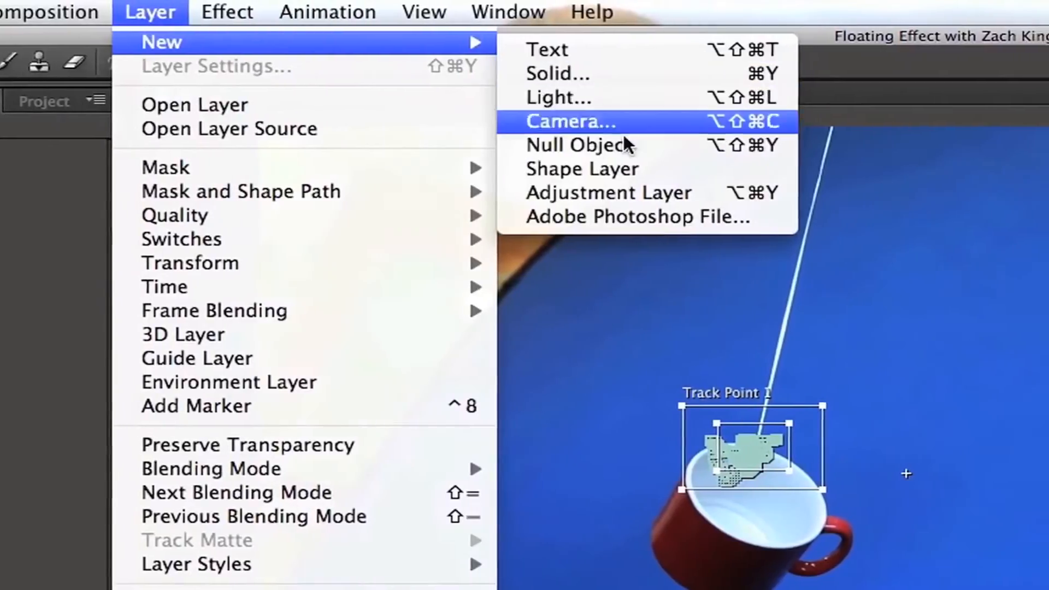
click(686, 146)
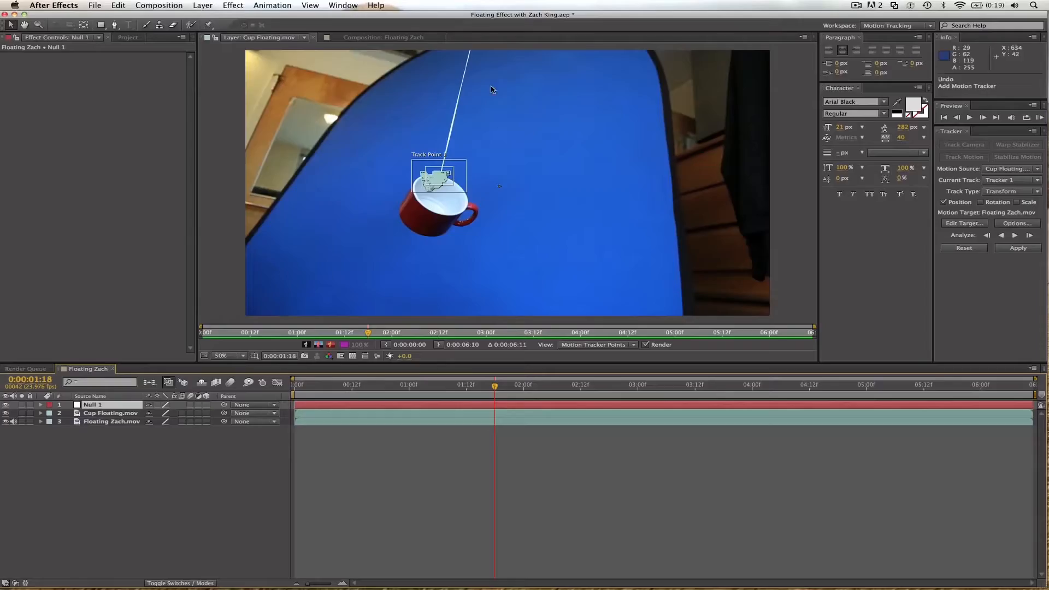
Set the tracker's motion target to Null 1 and apply the tracked motion to it.
click(984, 225)
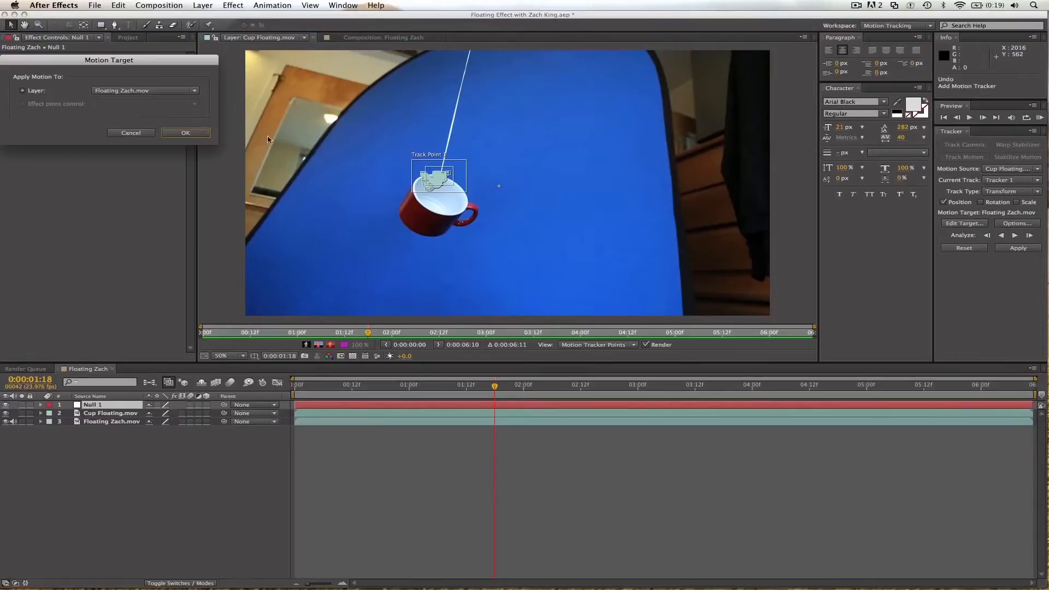
click(186, 89)
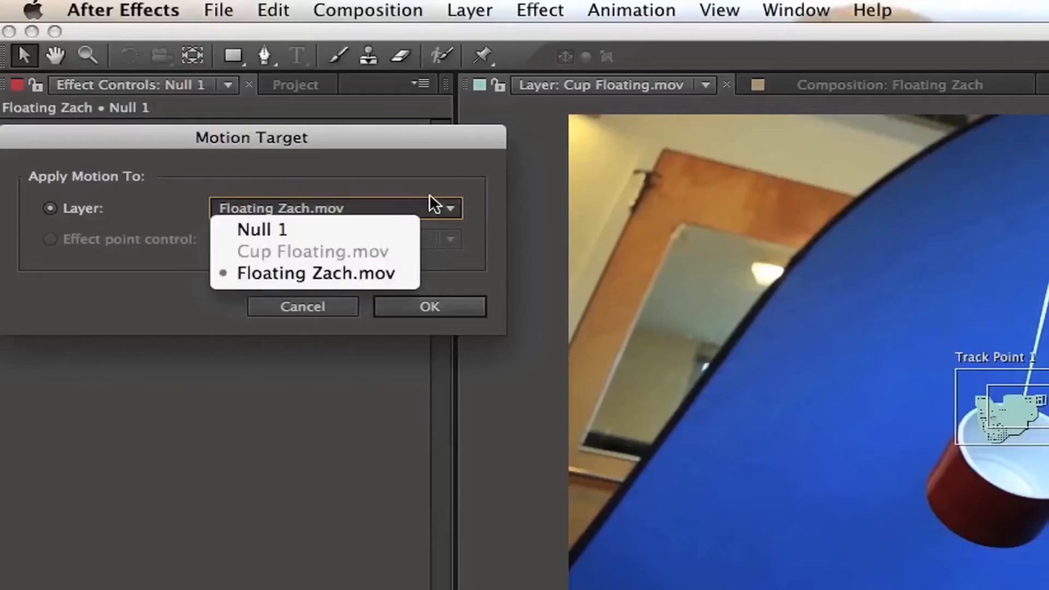
click(399, 225)
click(430, 305)
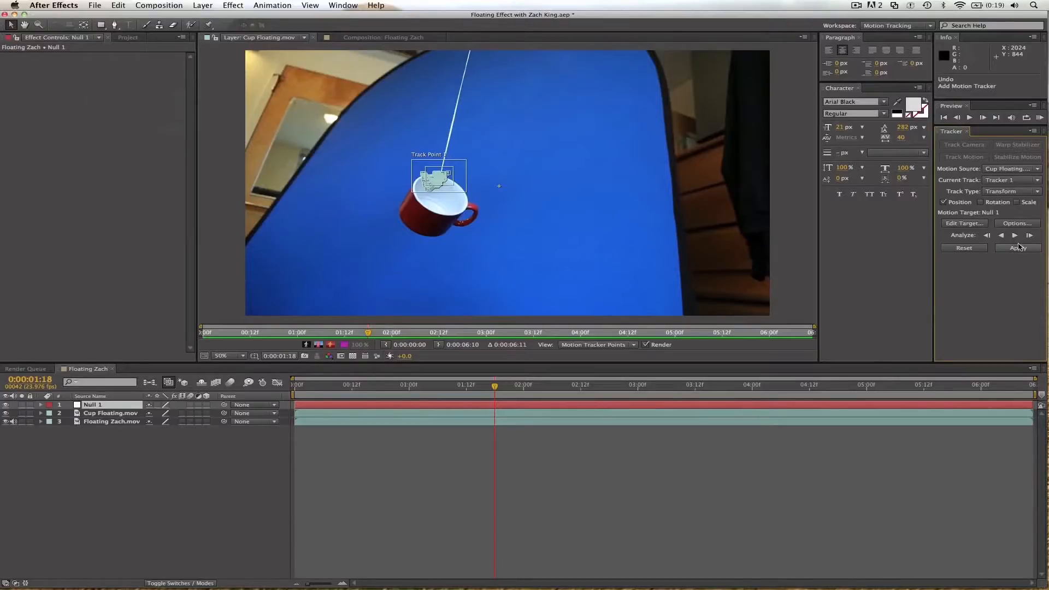
click(1018, 248)
key(Return)
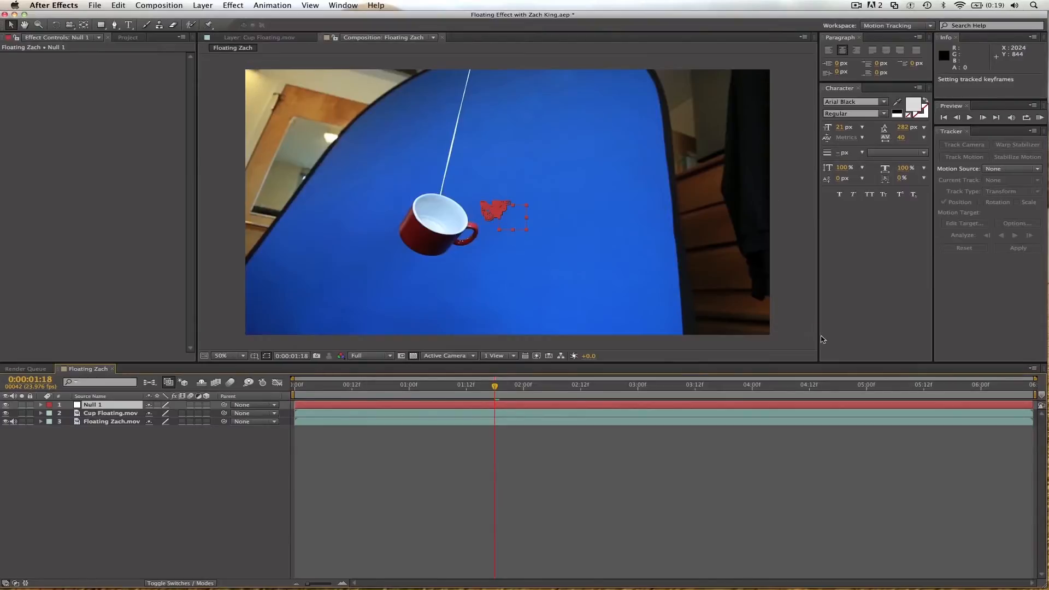
Play the composition from the start to check how the null follows the cup.
drag(494, 385, 288, 392)
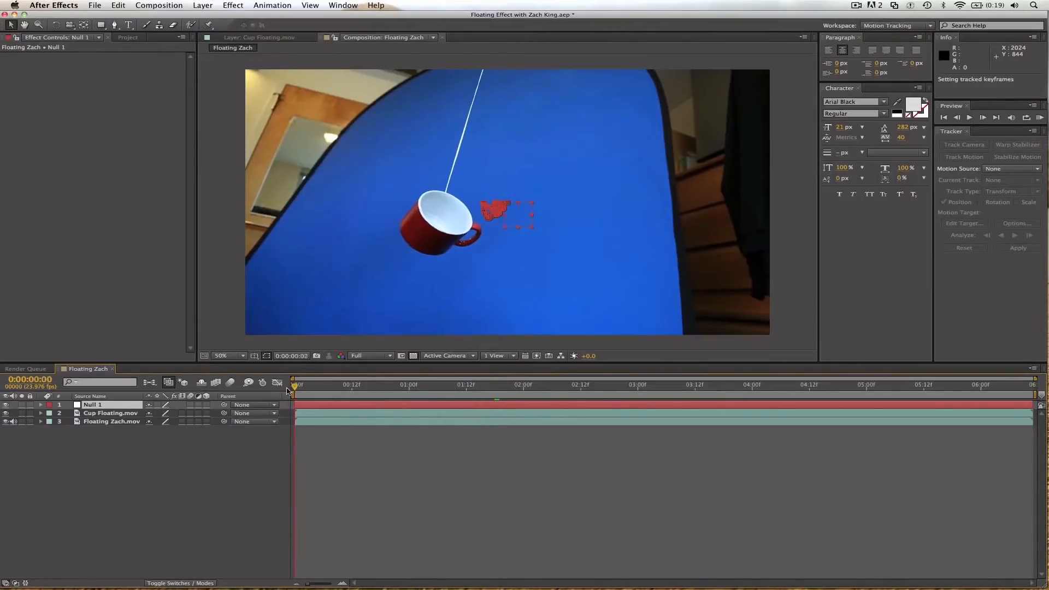
key(space)
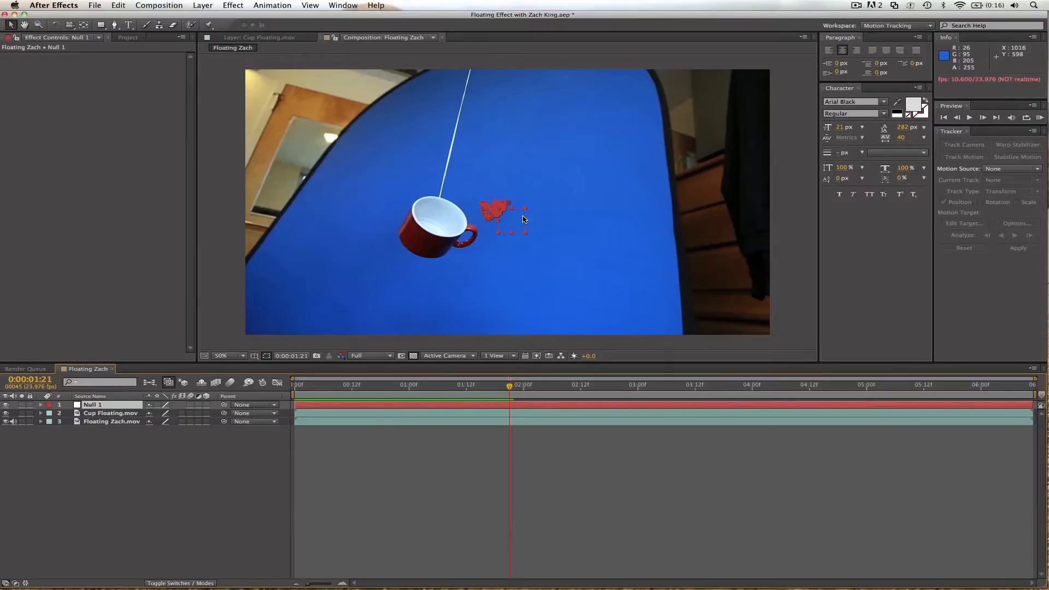
click(370, 474)
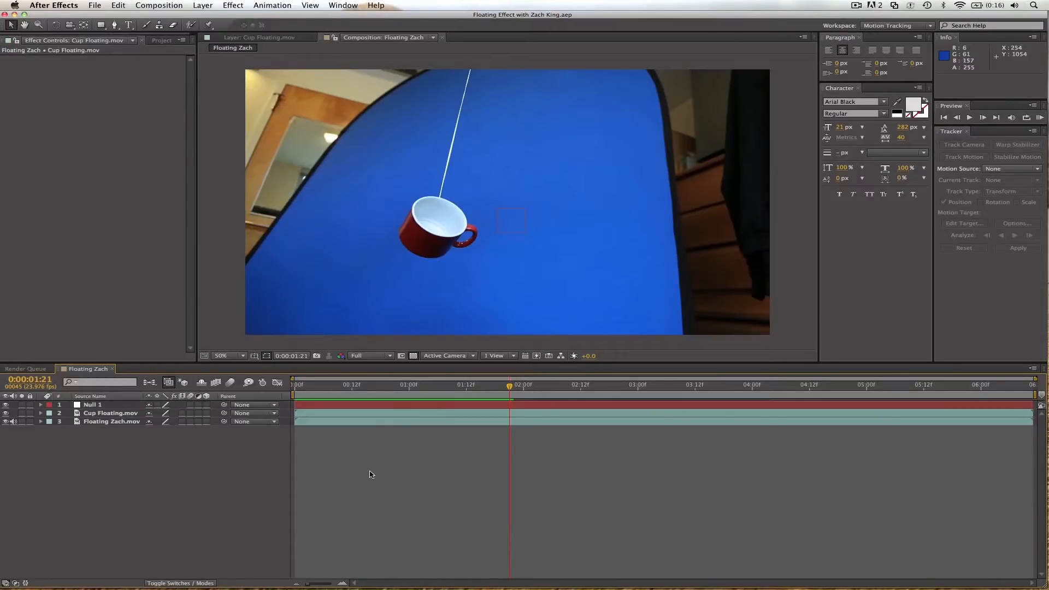
Create a white 1920 x 1080 px solid layer and hide it.
key(super+y)
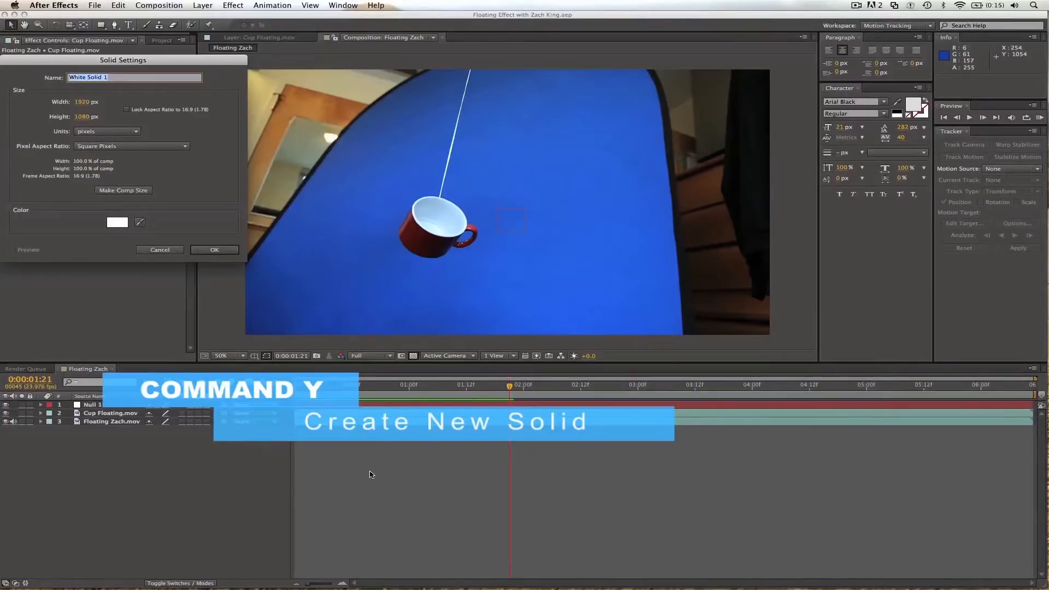
key(Return)
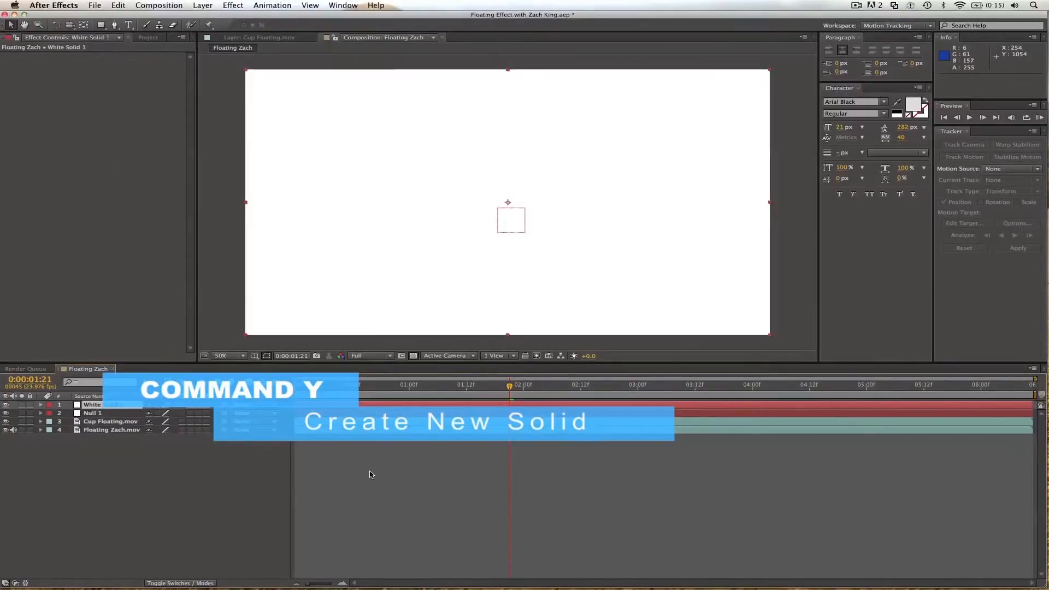
click(6, 405)
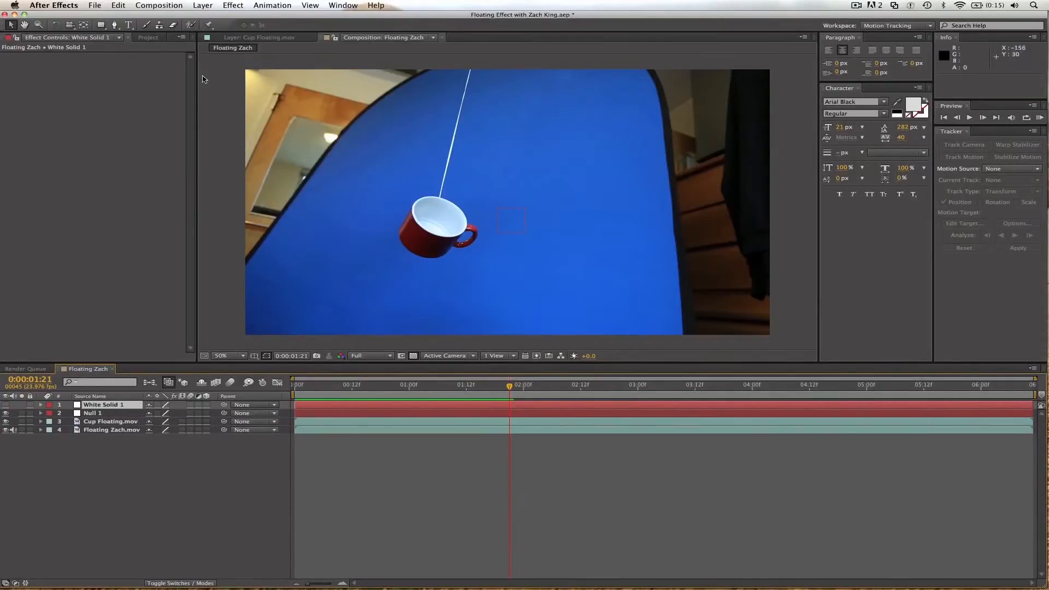
Draw a four-point Pen mask on White Solid 1 enclosing the string from above the frame to the cup's rim, and show the solid.
click(112, 26)
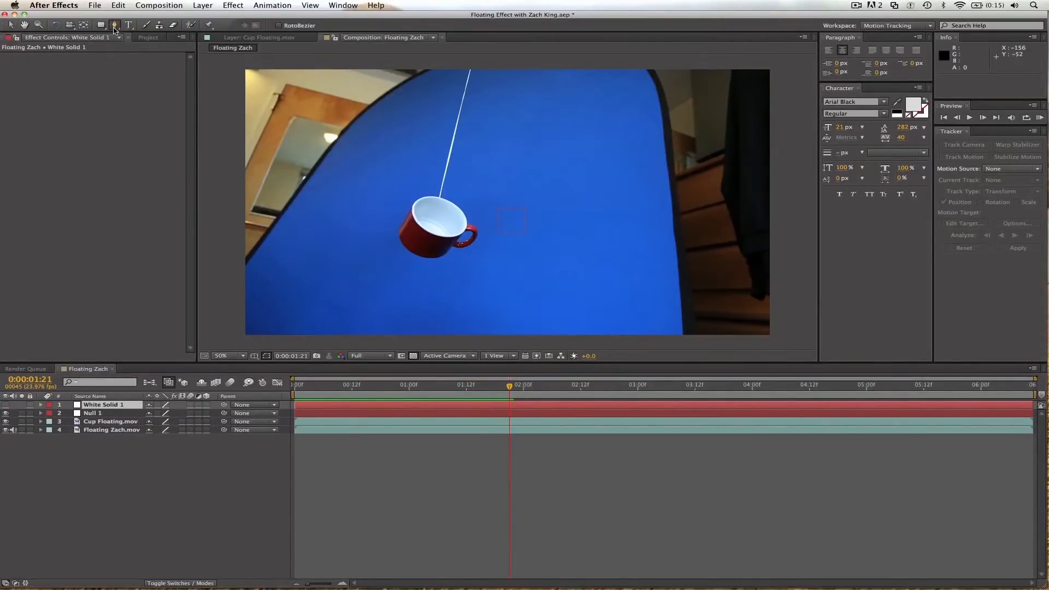
click(633, 64)
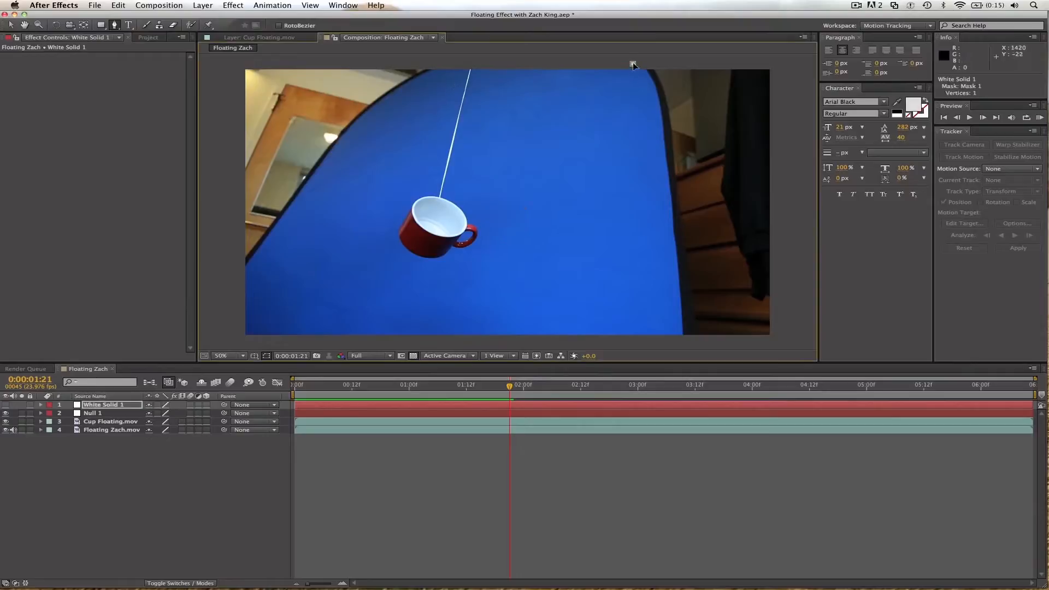
scroll(450, 199, up, 2)
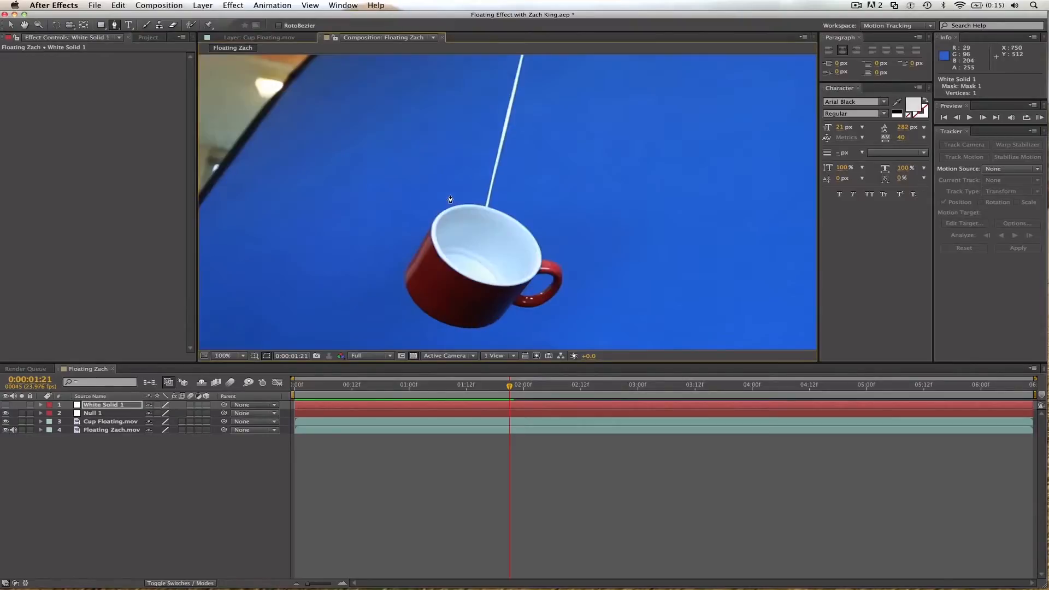
click(501, 211)
scroll(453, 146, up, 1)
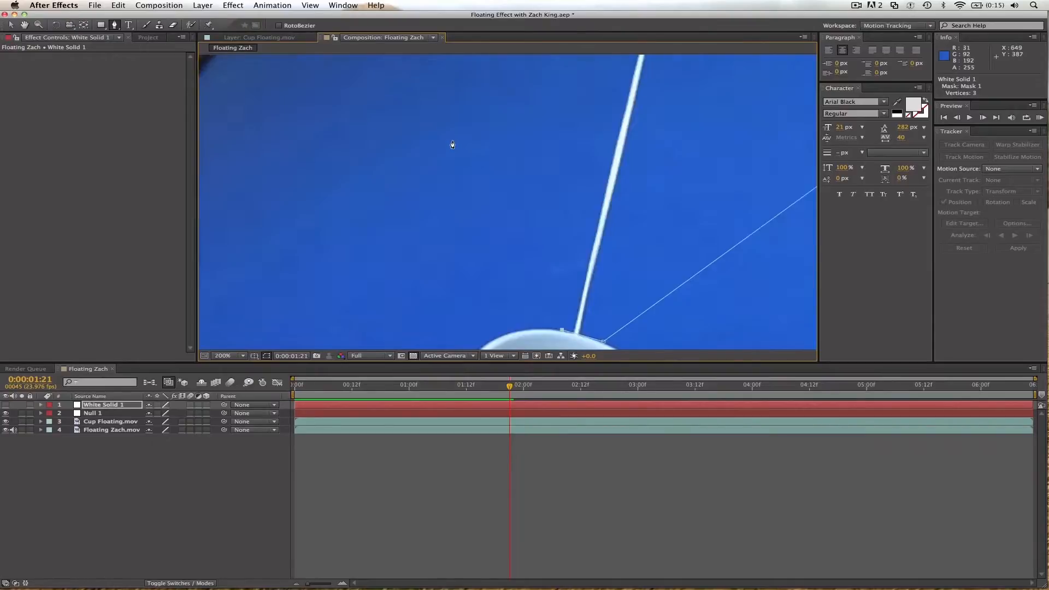
scroll(454, 125, down, 2)
click(454, 89)
click(718, 102)
click(5, 405)
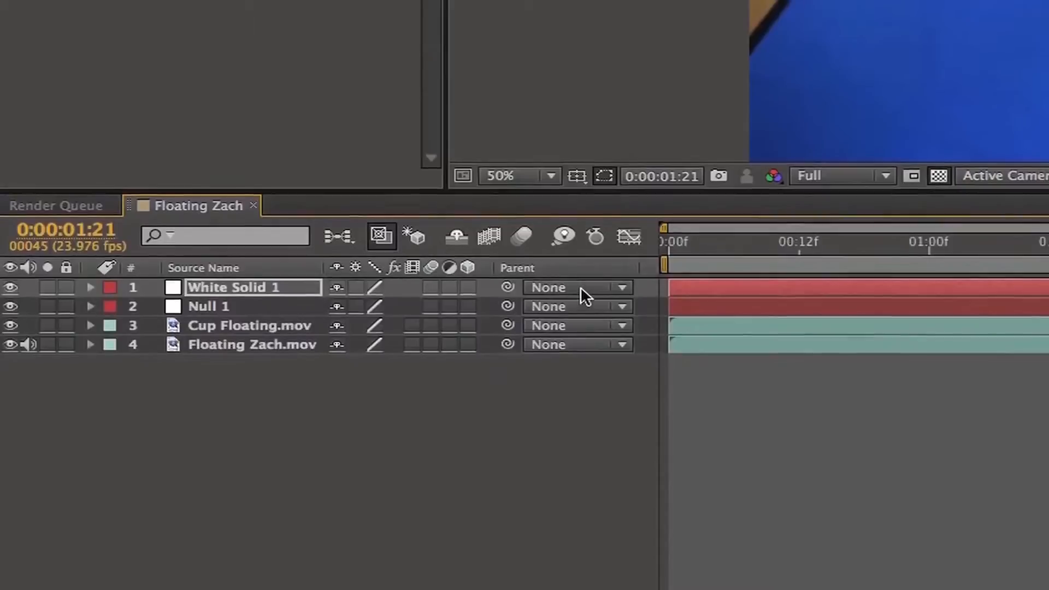
Parent White Solid 1 to the Null 1 layer.
click(581, 293)
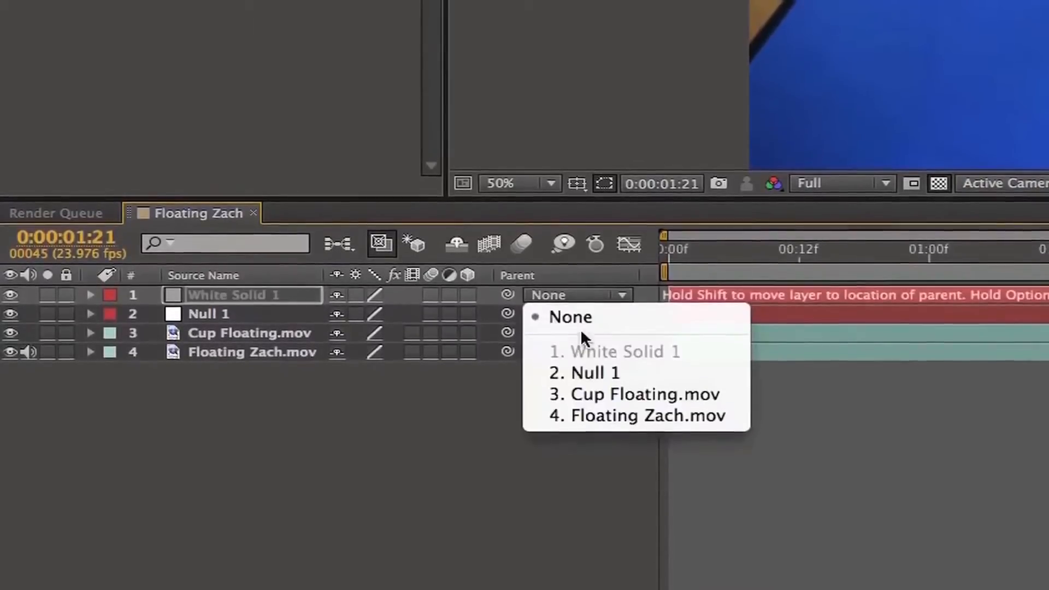
click(570, 319)
drag(508, 305, 294, 324)
Scrub and play the composition to check how the masked solid follows the cup.
drag(750, 272, 933, 269)
drag(412, 389, 620, 388)
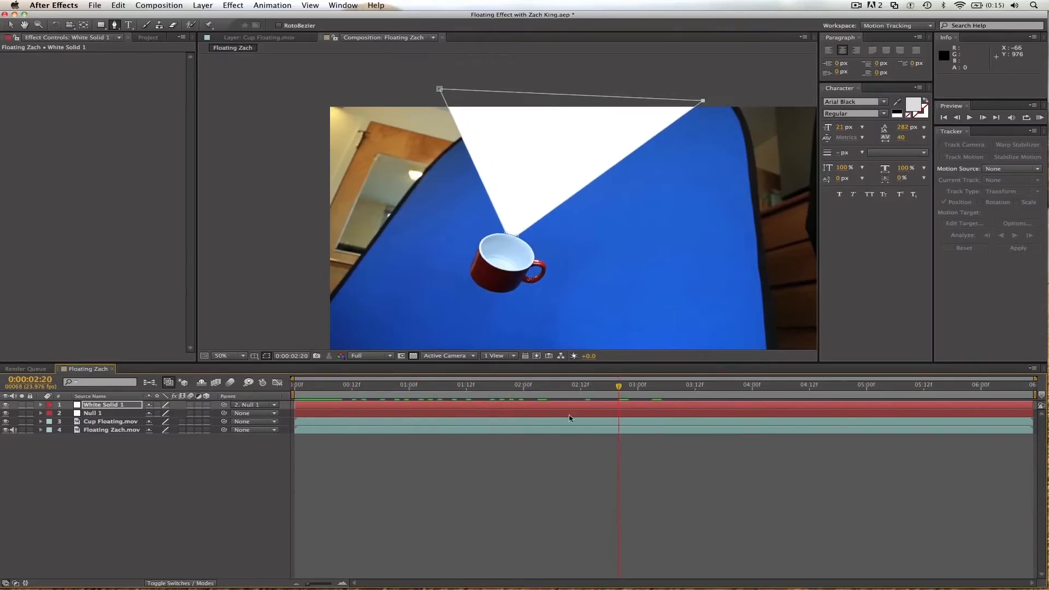
click(551, 470)
key(space)
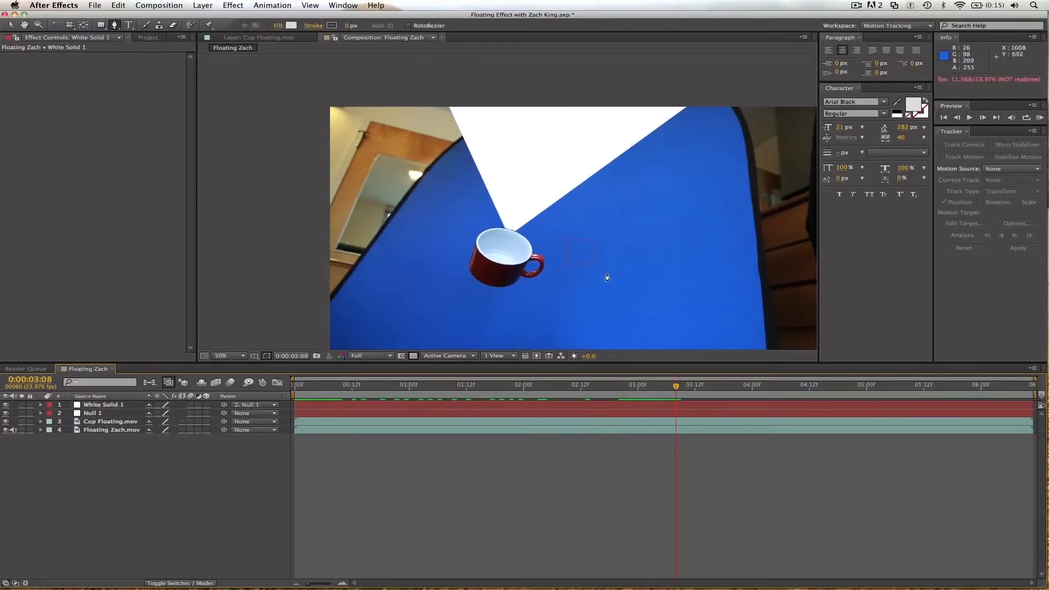
Adjust the lower points of the solid's mask so its bottom edge fits the cup's rim.
scroll(624, 221, up, 2)
scroll(624, 220, up, 2)
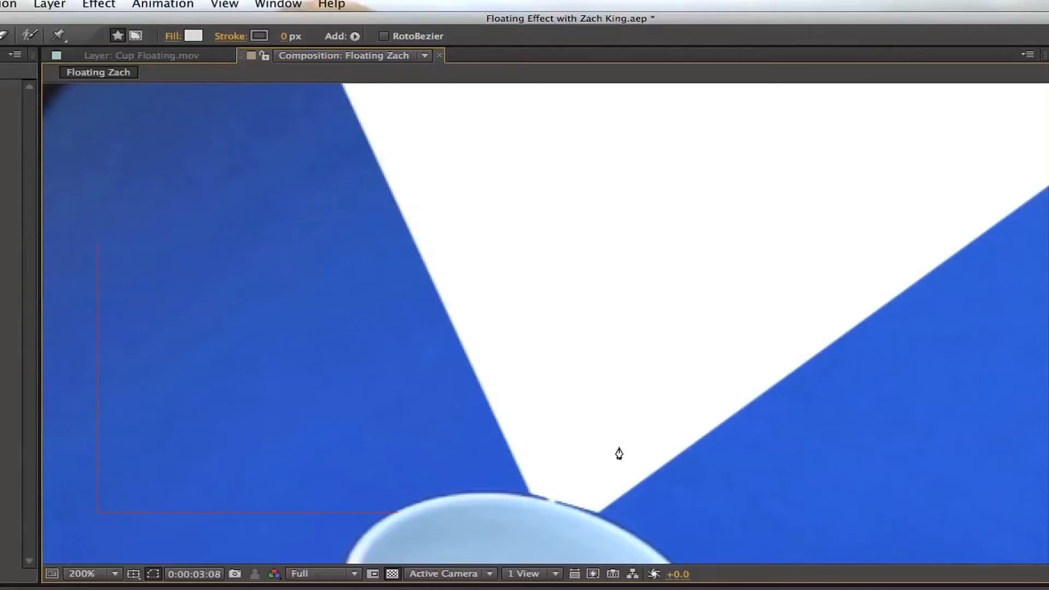
key(h)
drag(590, 445, 590, 257)
key(v)
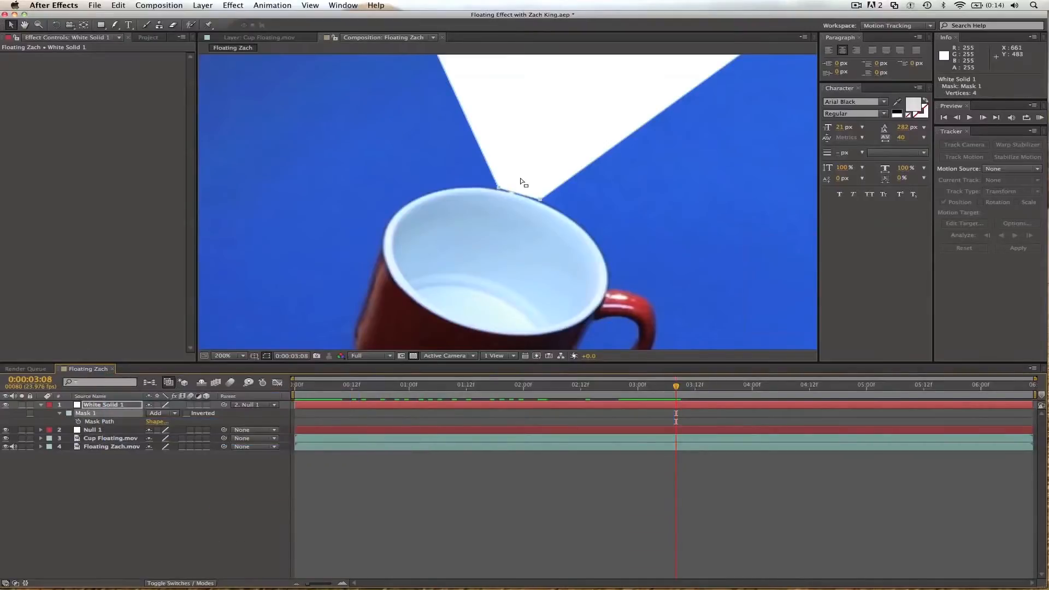
drag(499, 188, 538, 199)
Set the mask feather of White Solid 1 to 2 pixels and refit the mask's lower points to the rim.
key(f)
click(172, 423)
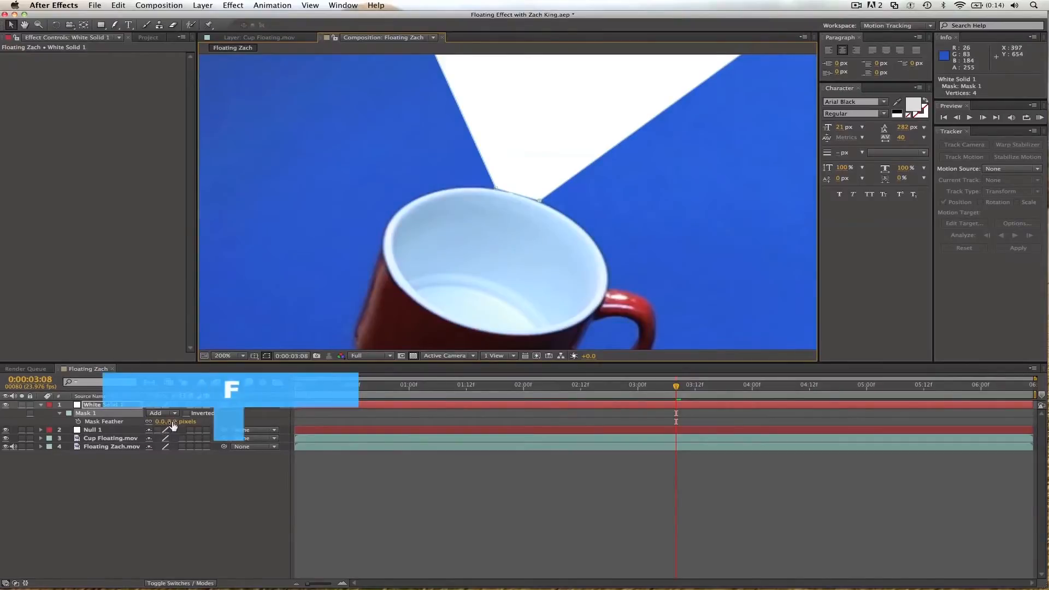
text(3)
key(Return)
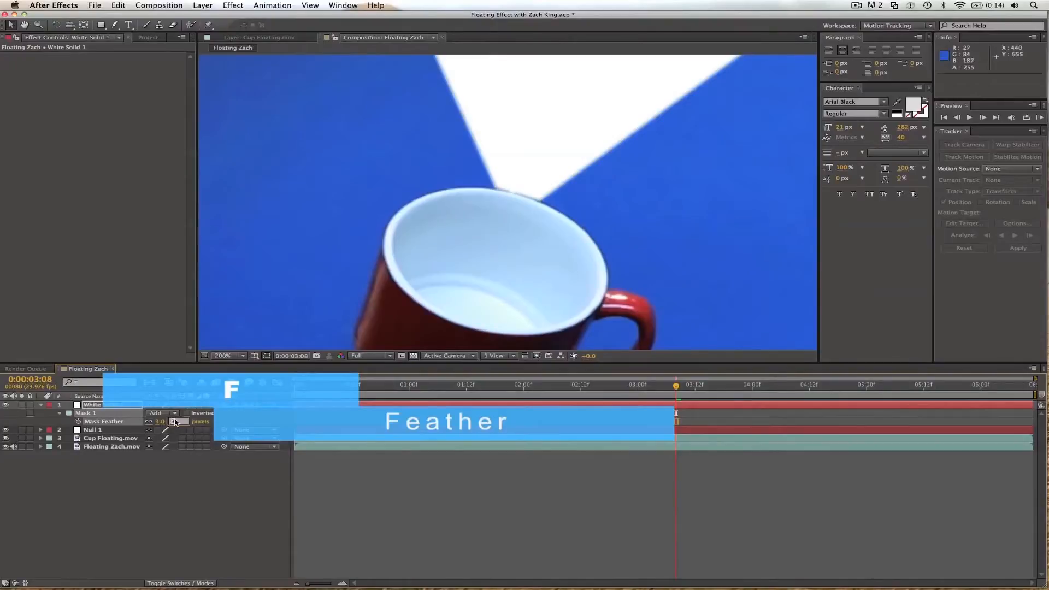
key(Return)
drag(497, 186, 537, 199)
scroll(508, 210, down, 4)
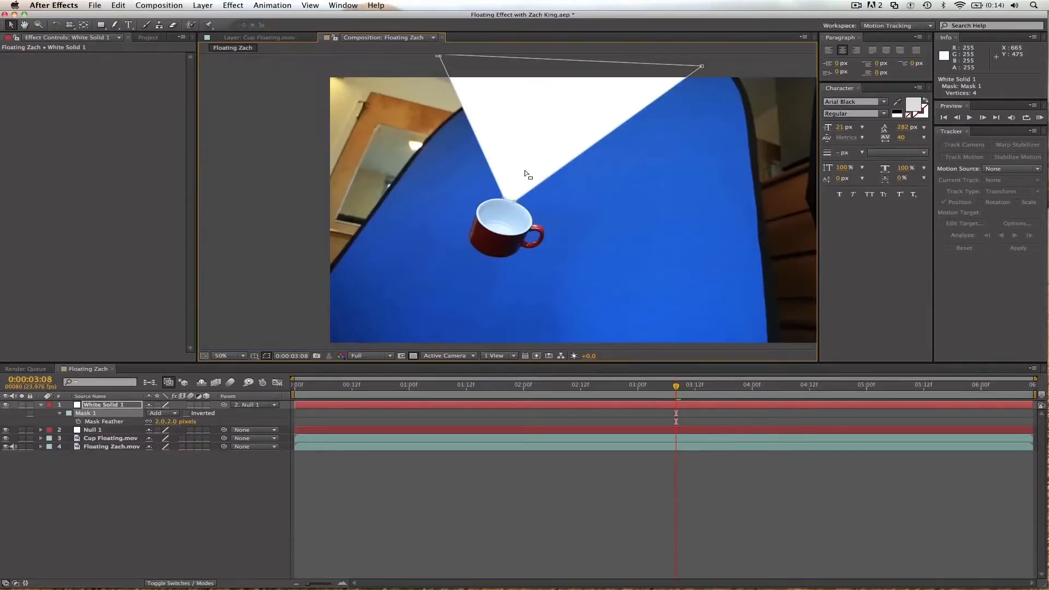
Move White Solid 1 below Null 1 so it sits directly above the Cup Floating.mov layer.
click(270, 259)
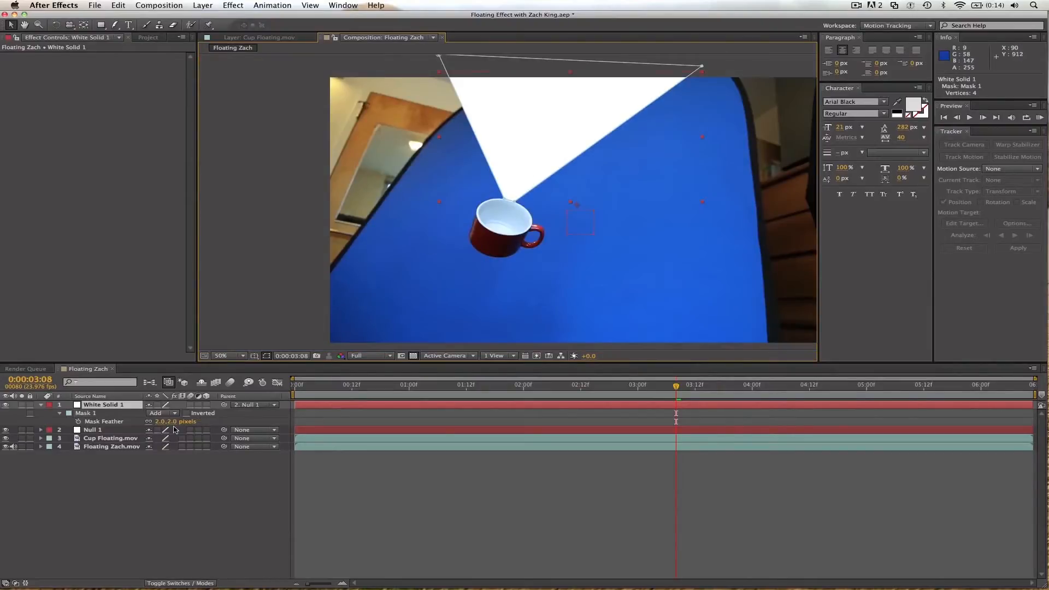
drag(107, 406, 106, 436)
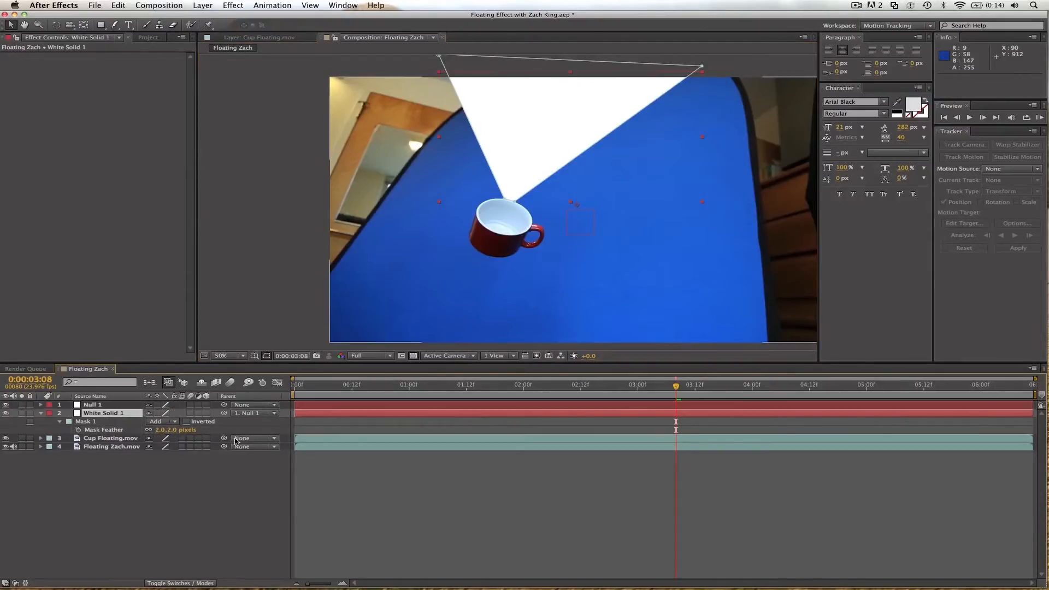
Set the track matte of the Cup Floating.mov layer to Alpha Inverted Matte "White Solid 1".
click(165, 583)
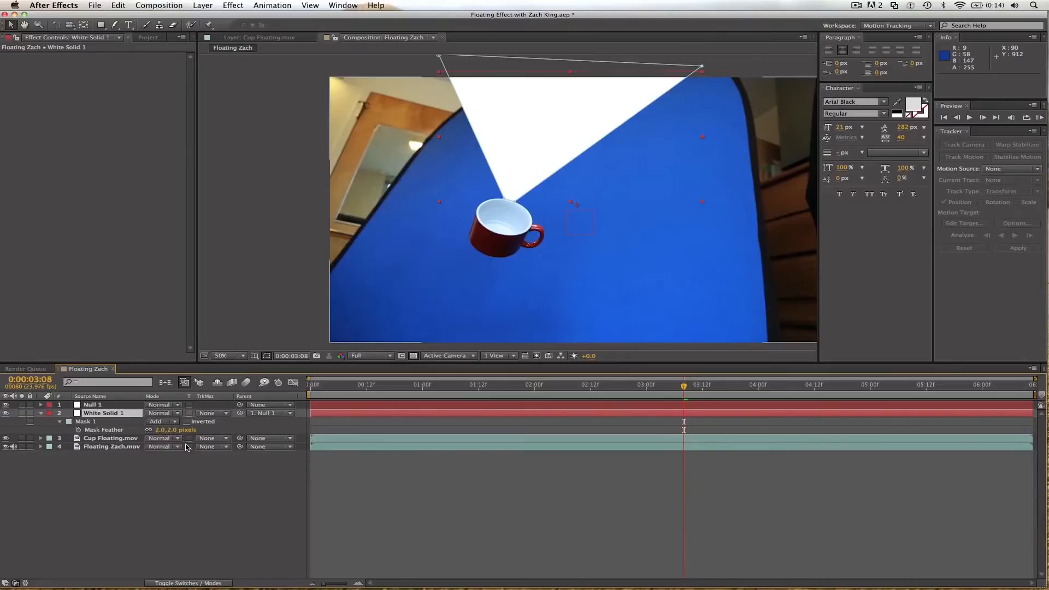
click(214, 440)
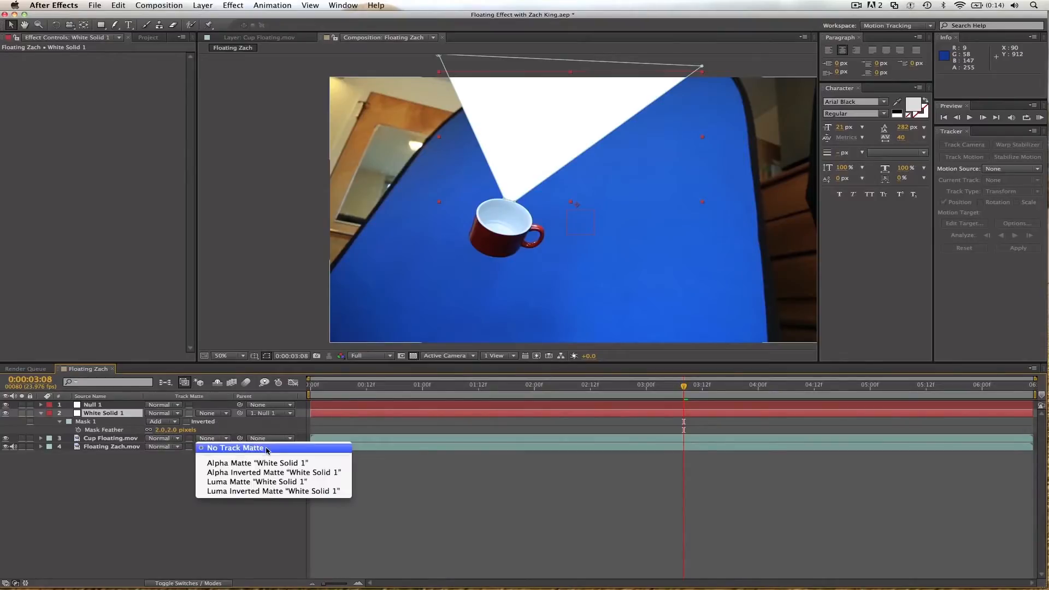
click(259, 477)
At frame 0:00:00:01, refit the lower points of White Solid 1's mask to the cup's rim.
drag(677, 385, 316, 388)
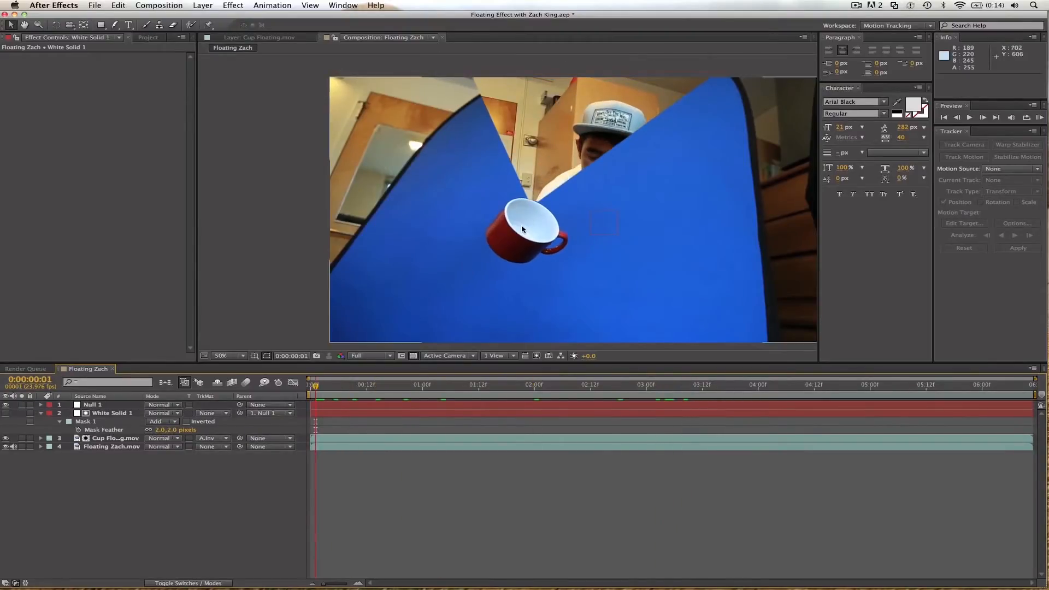
scroll(522, 230, up, 4)
click(580, 204)
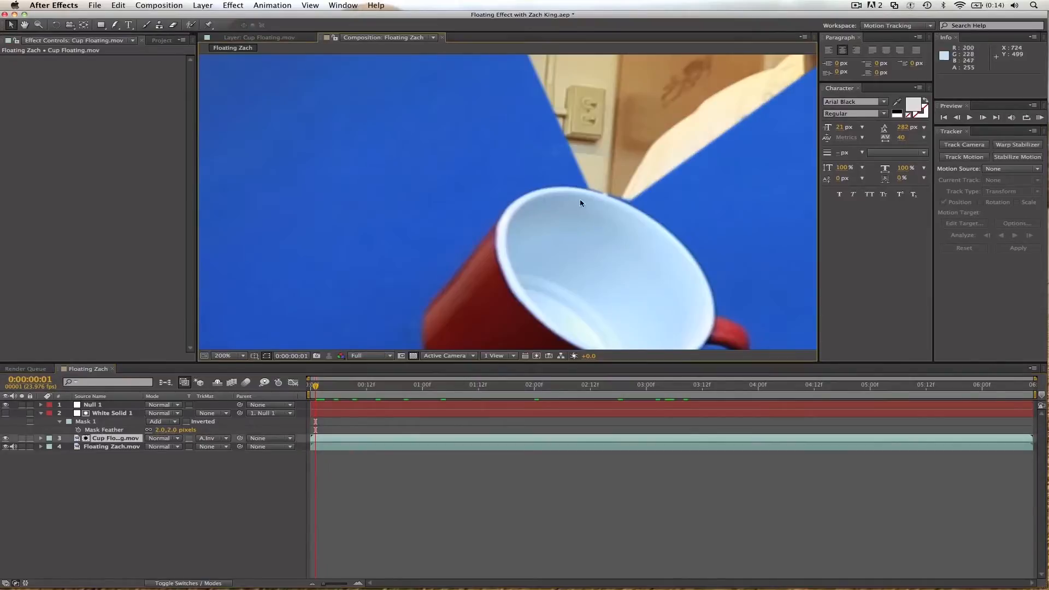
click(126, 414)
drag(628, 200, 625, 202)
click(589, 189)
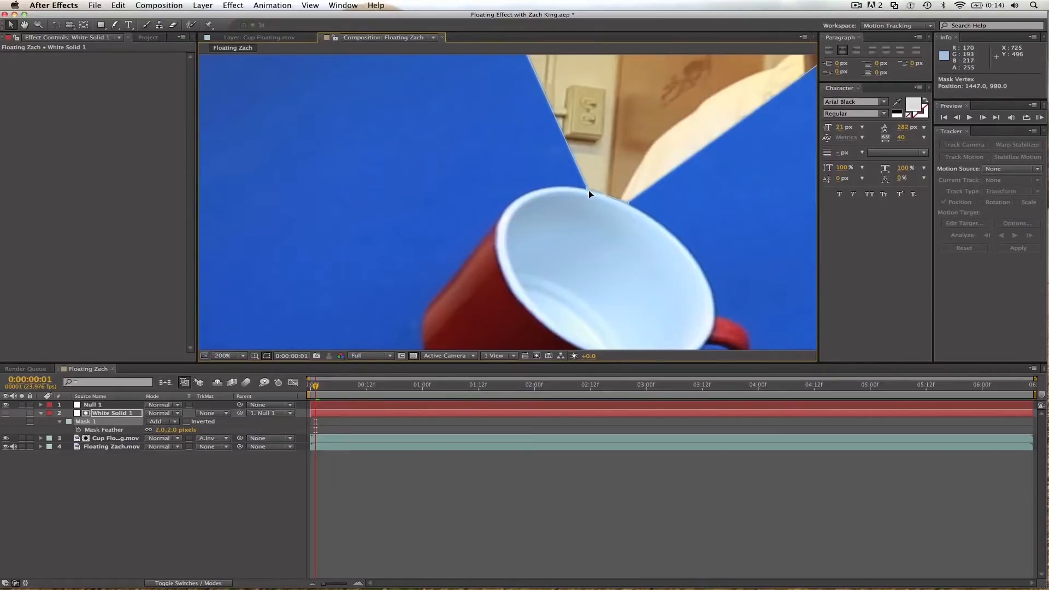
click(383, 475)
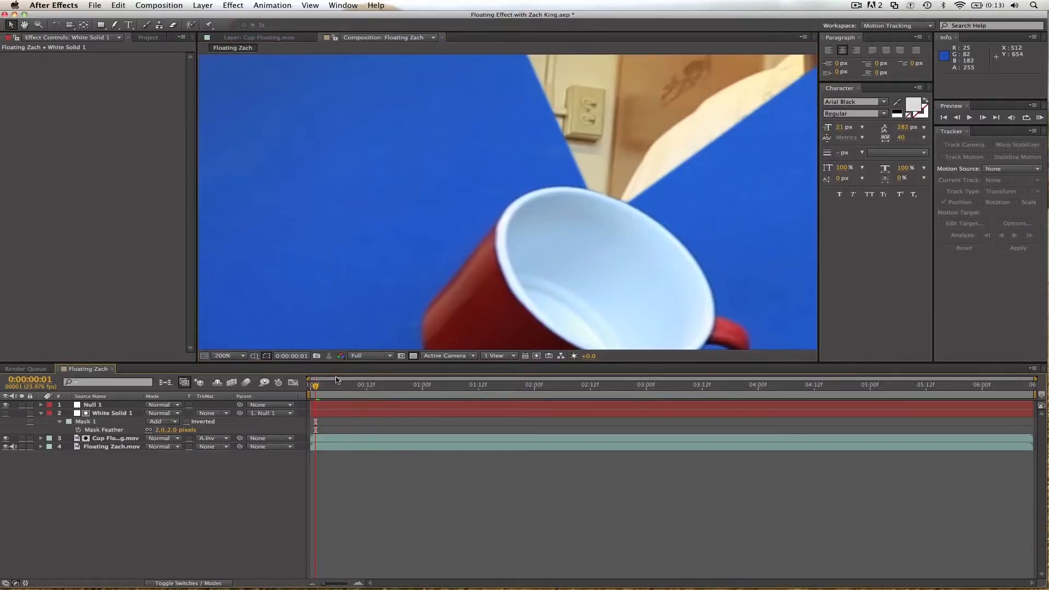
At 0:00:01:11, draw a closed curved Pen mask around the cup on the Cup Floating.mov layer.
drag(329, 388, 349, 387)
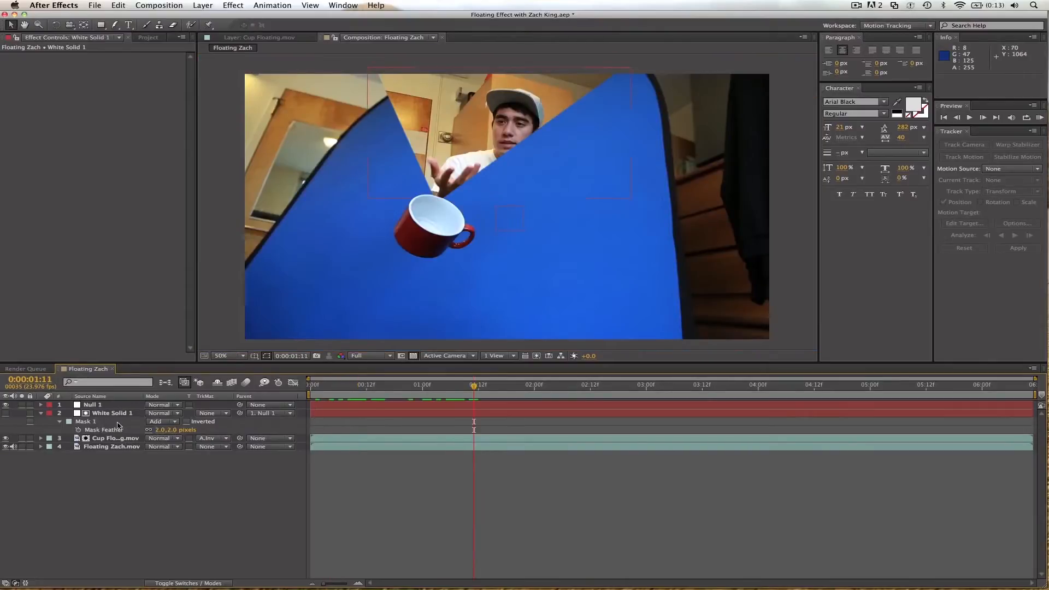
click(118, 438)
key(g)
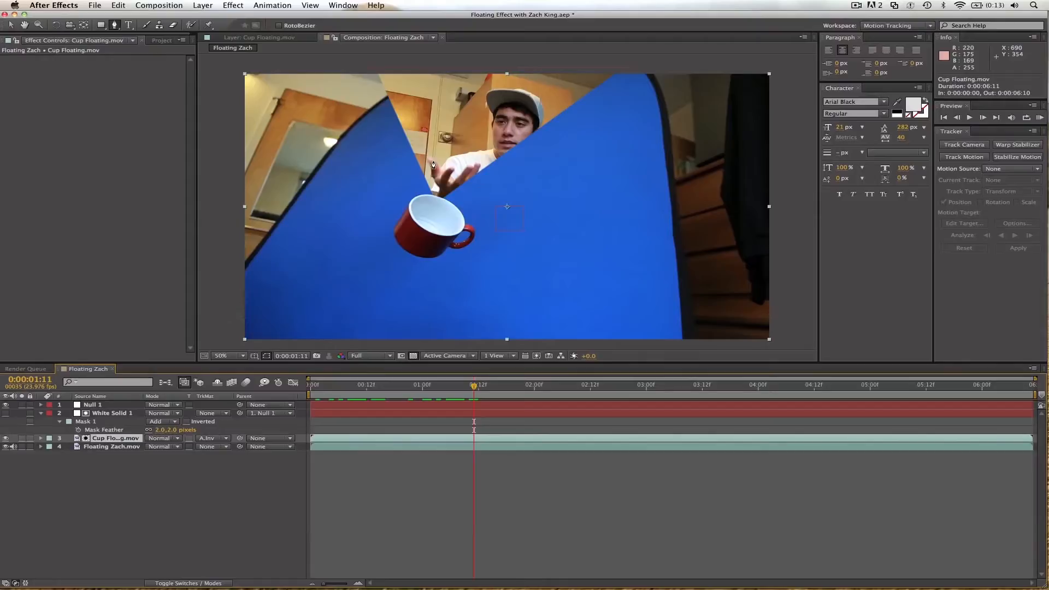
click(435, 166)
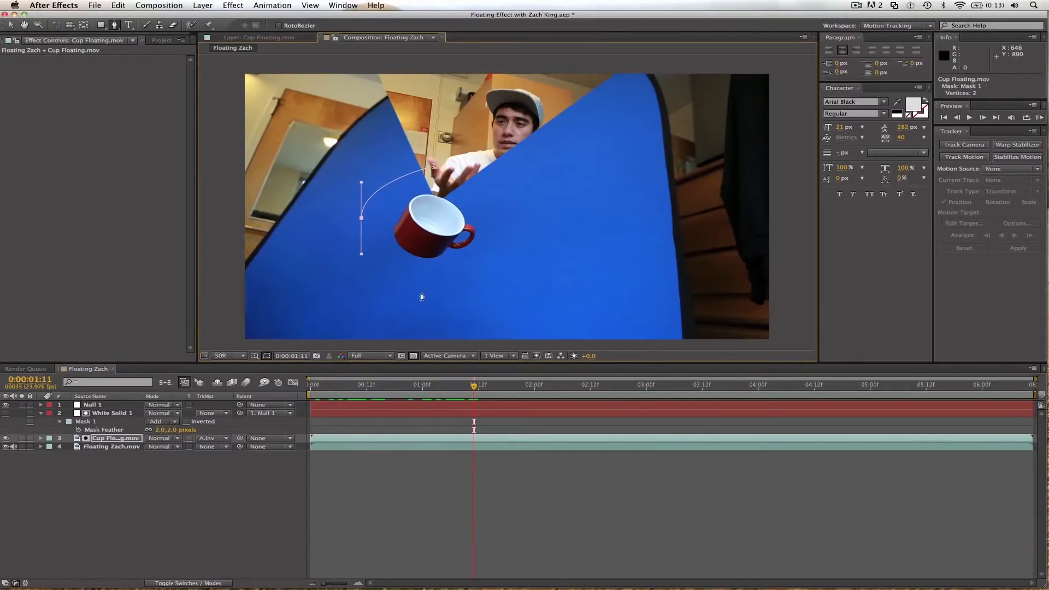
drag(420, 288, 440, 289)
drag(514, 236, 507, 209)
click(435, 166)
click(10, 26)
Switch to the All Panels workspace and apply the Keylight (1.2) effect to Cup Floating.mov.
click(899, 25)
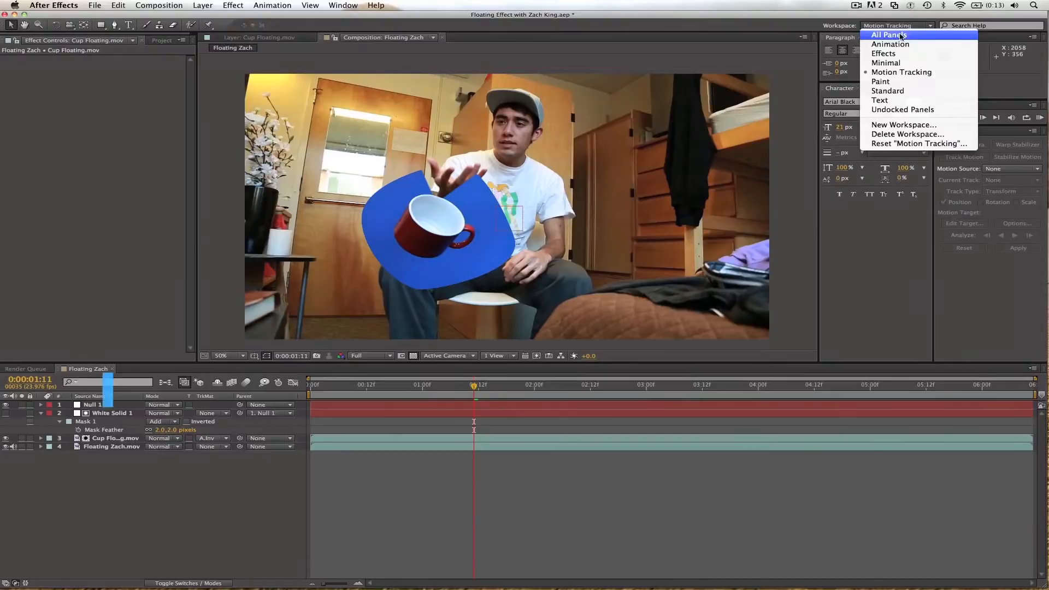
click(900, 35)
click(966, 241)
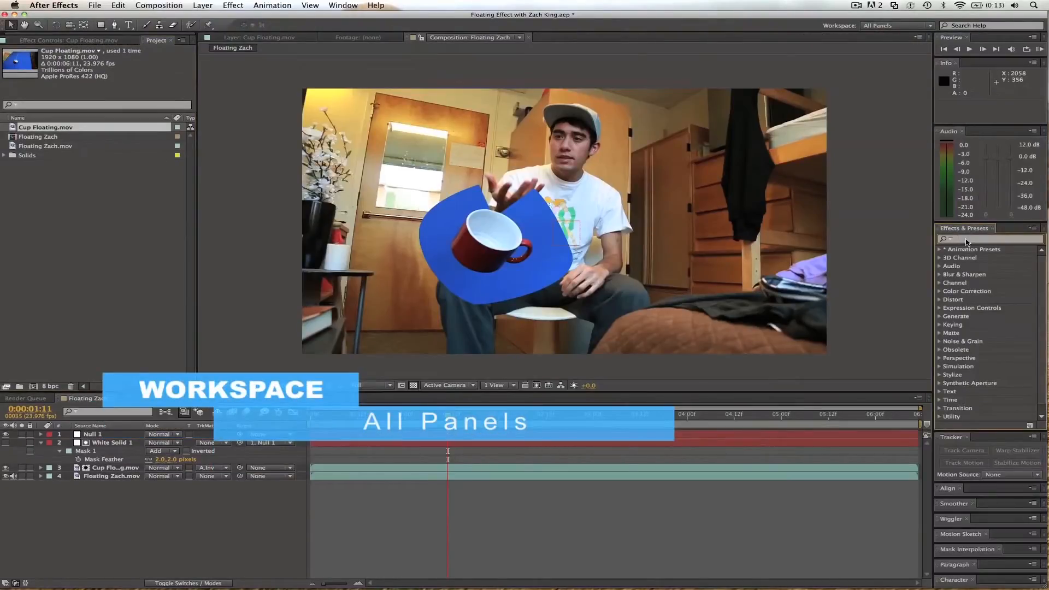
text(key)
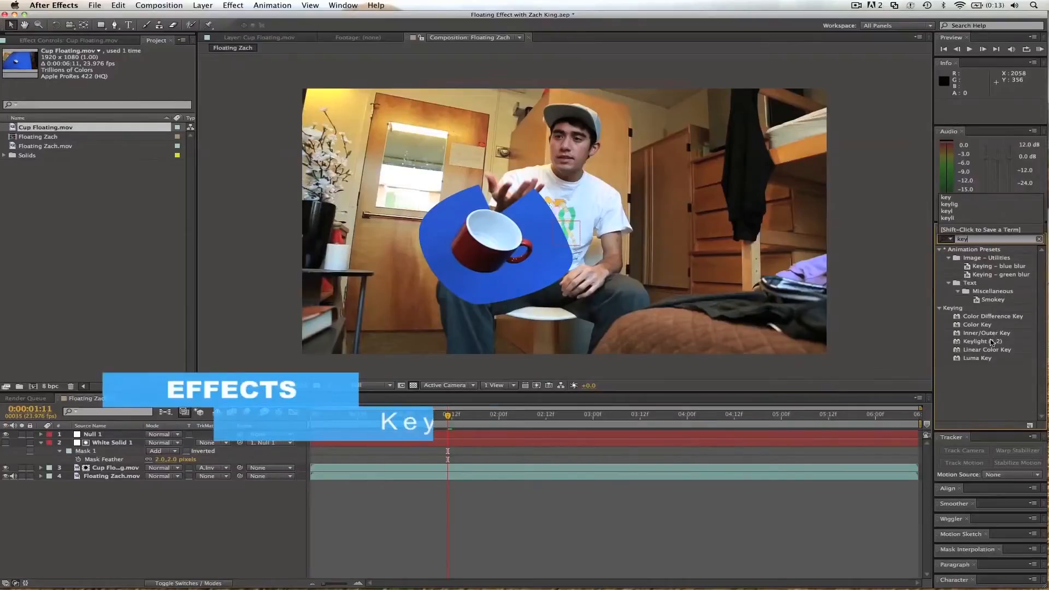
drag(991, 343, 526, 266)
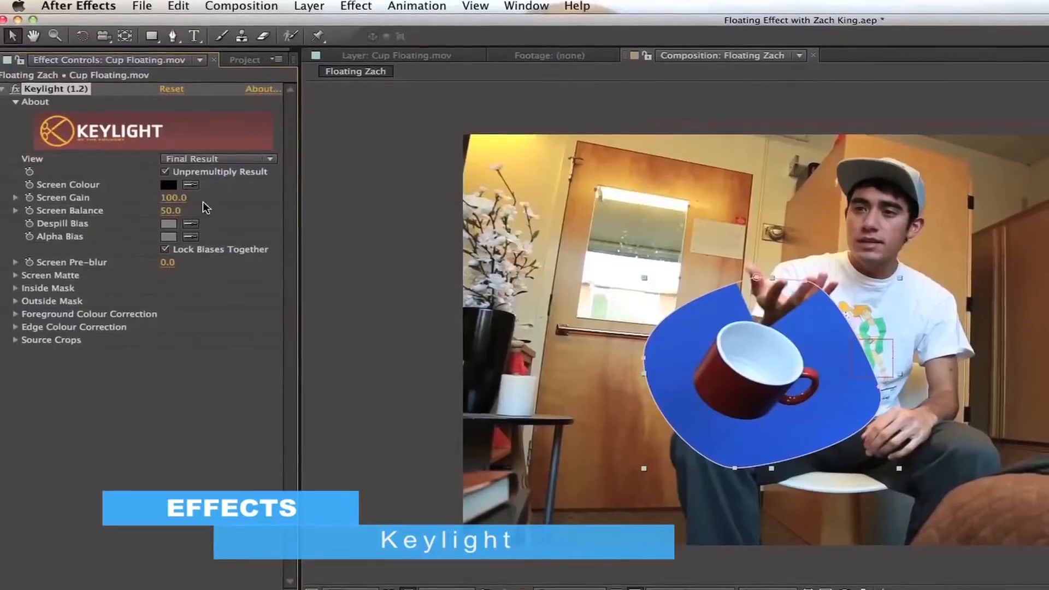
Sample the blue backdrop beside the cup as Keylight's Screen Colour and set Screen Gain to 120.
click(191, 185)
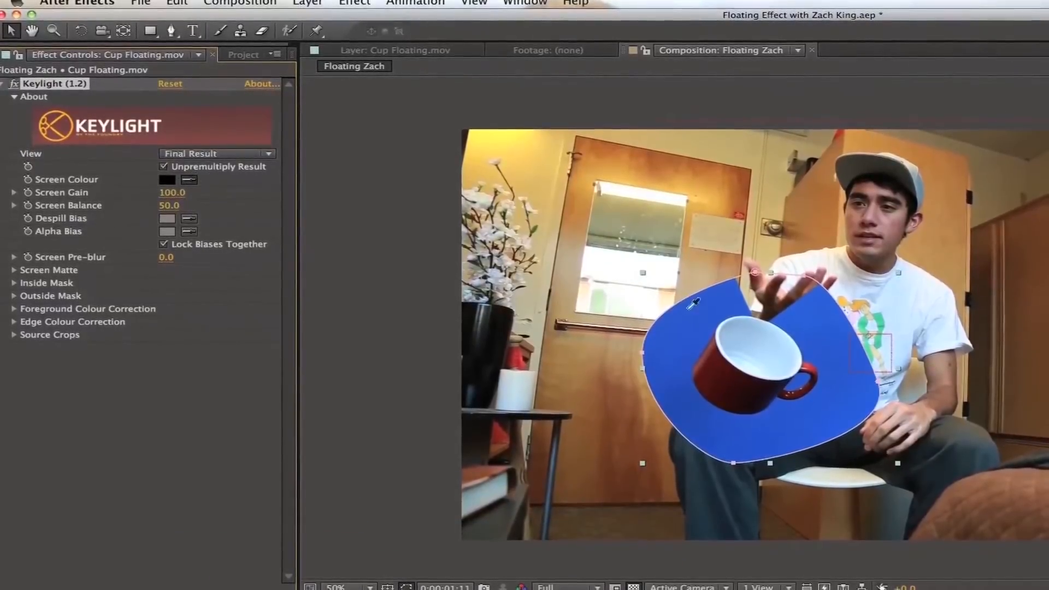
click(691, 326)
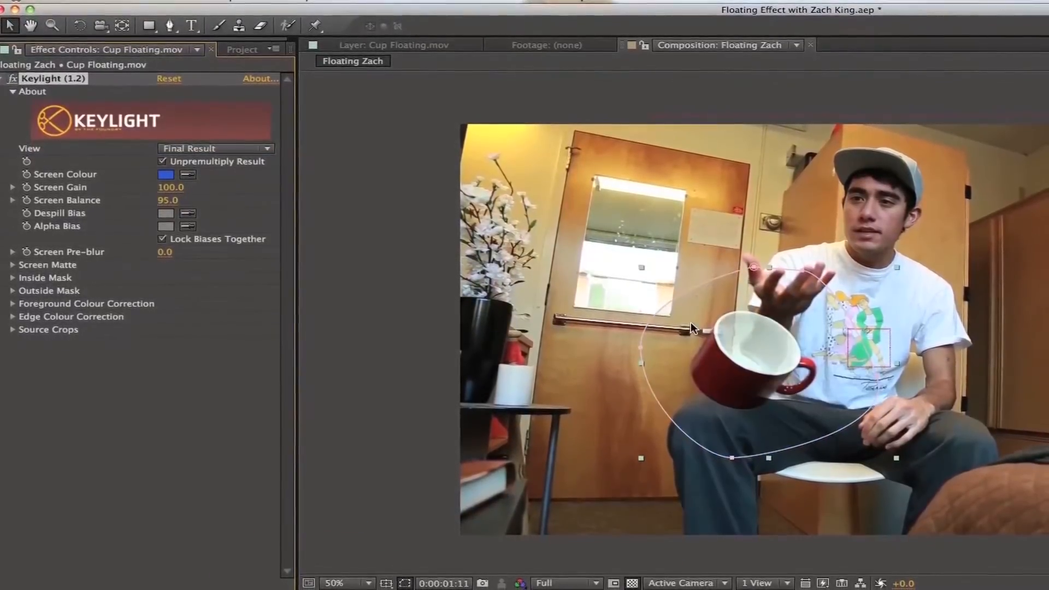
click(166, 189)
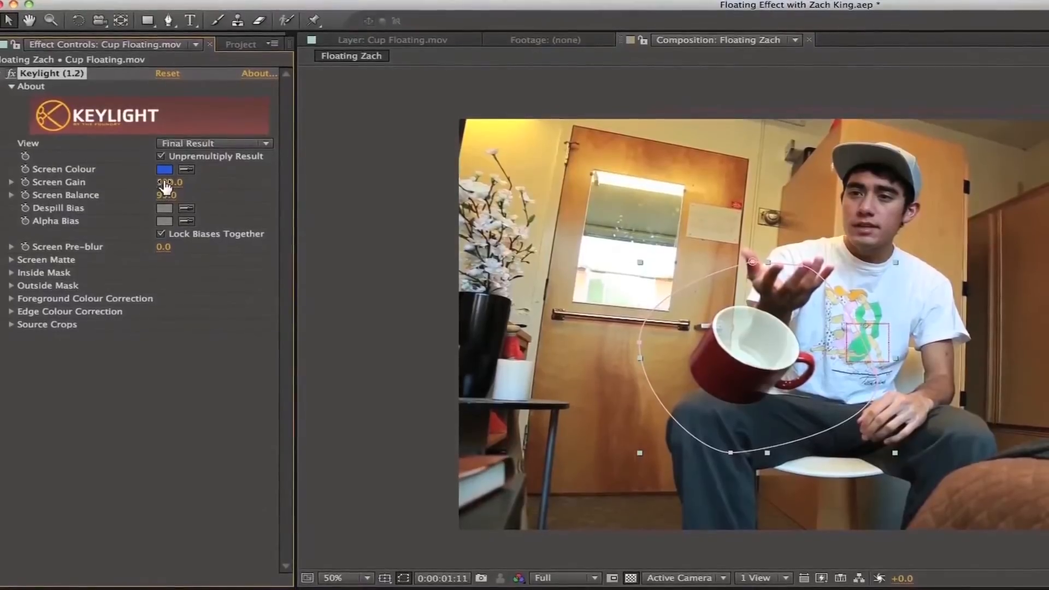
text(120)
key(Return)
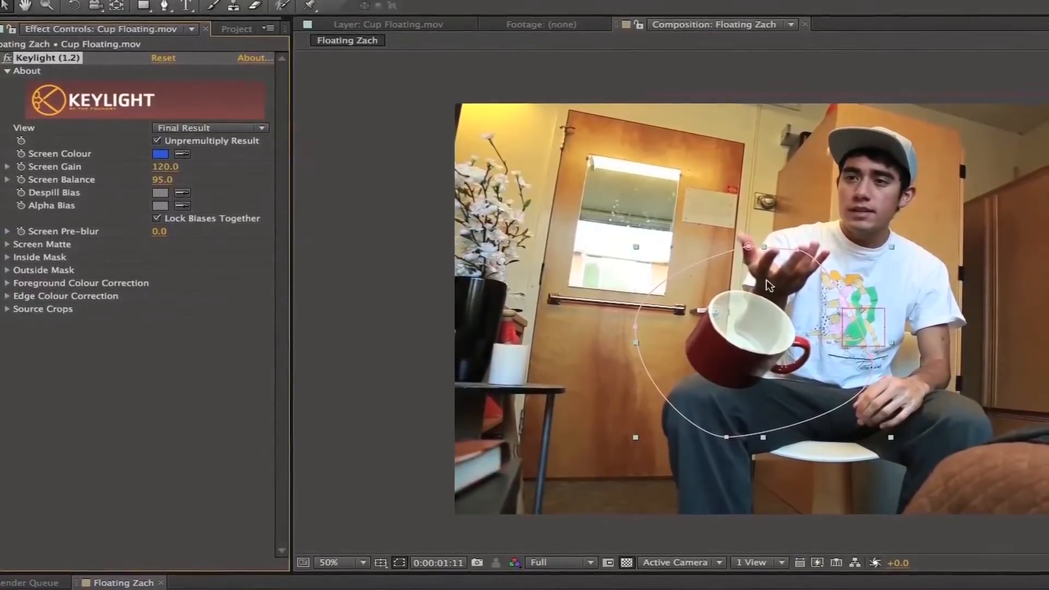
Set Clip White to 40 in Keylight's Screen Matte settings.
click(6, 240)
click(166, 262)
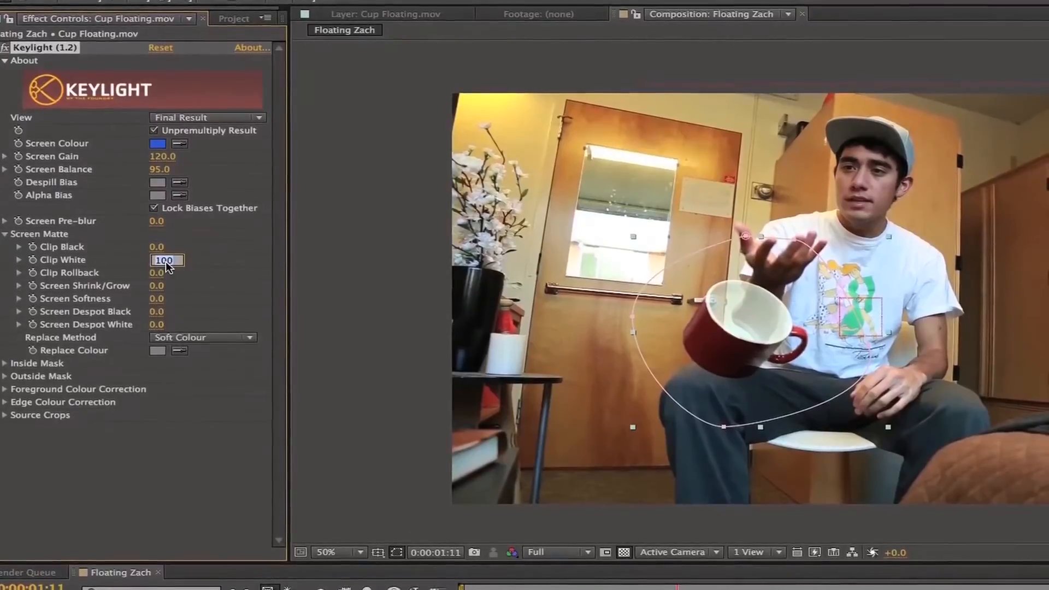
text(40)
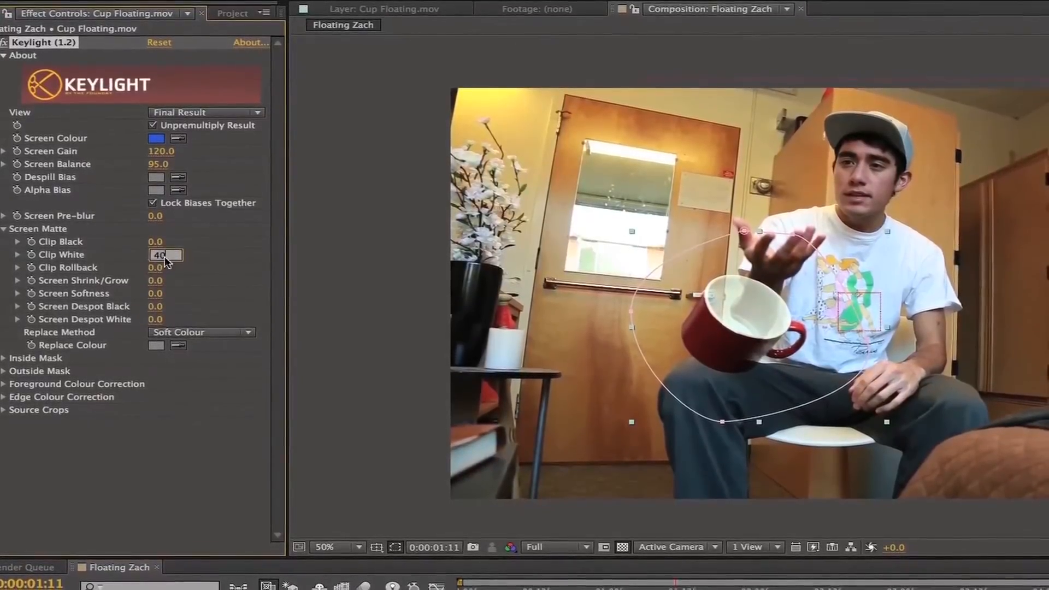
key(Return)
Set Keylight's Screen Pre-blur to 9.
scroll(707, 267, up, 1)
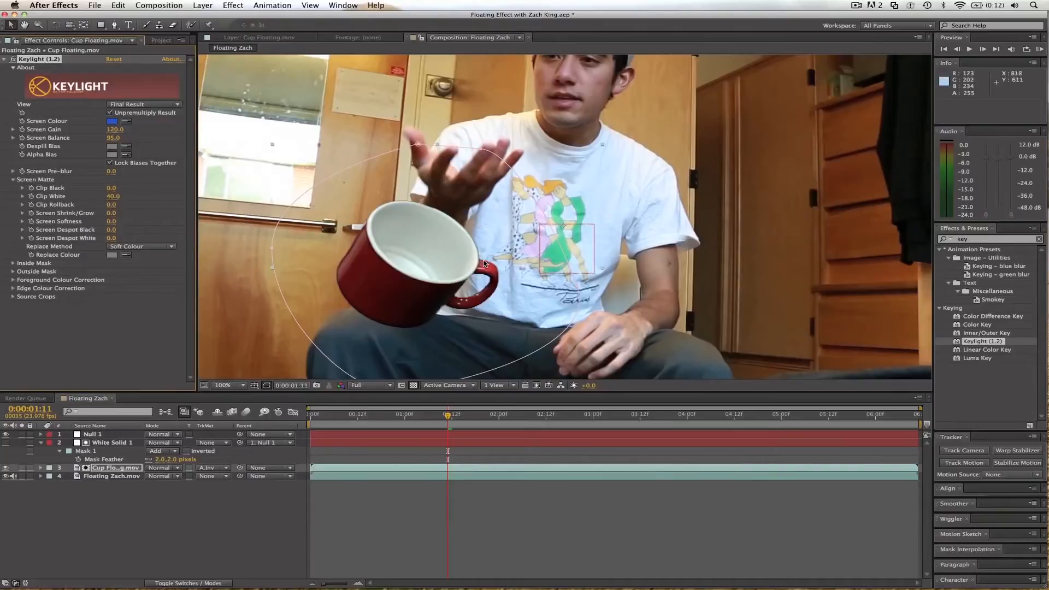
drag(485, 264, 569, 226)
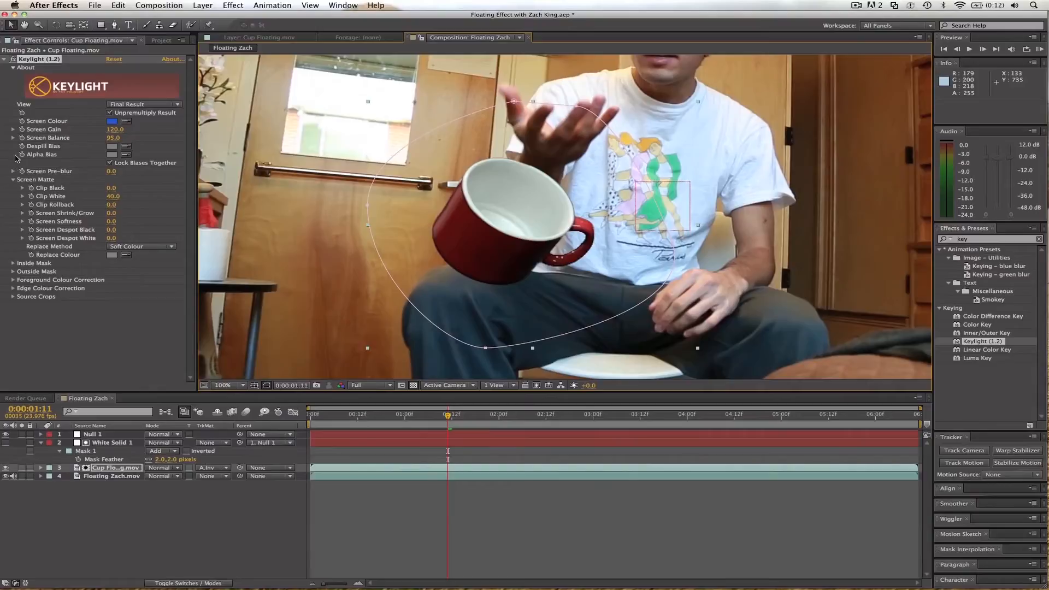
click(112, 173)
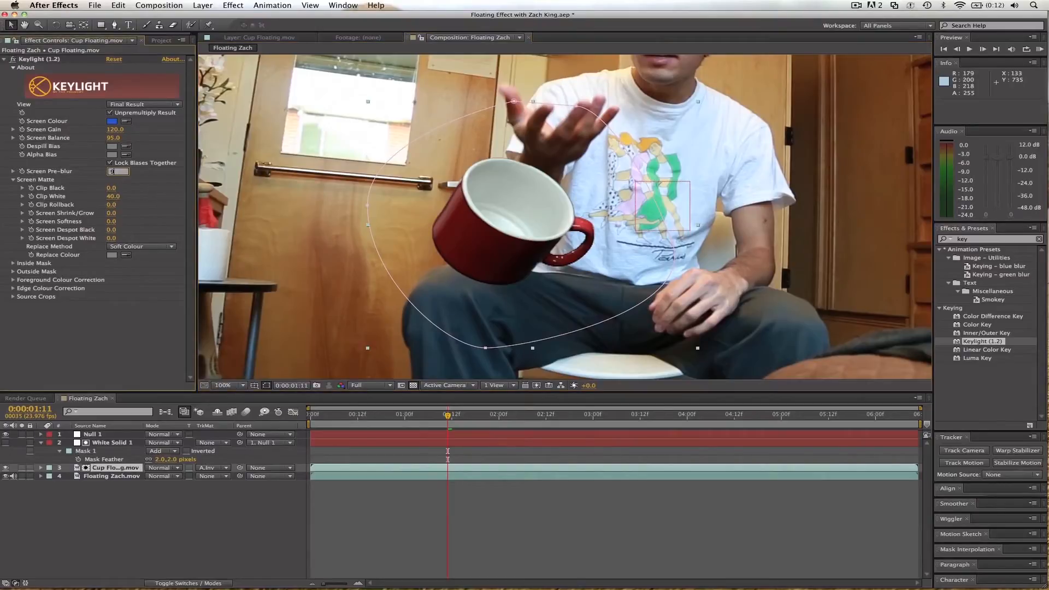
key(Return)
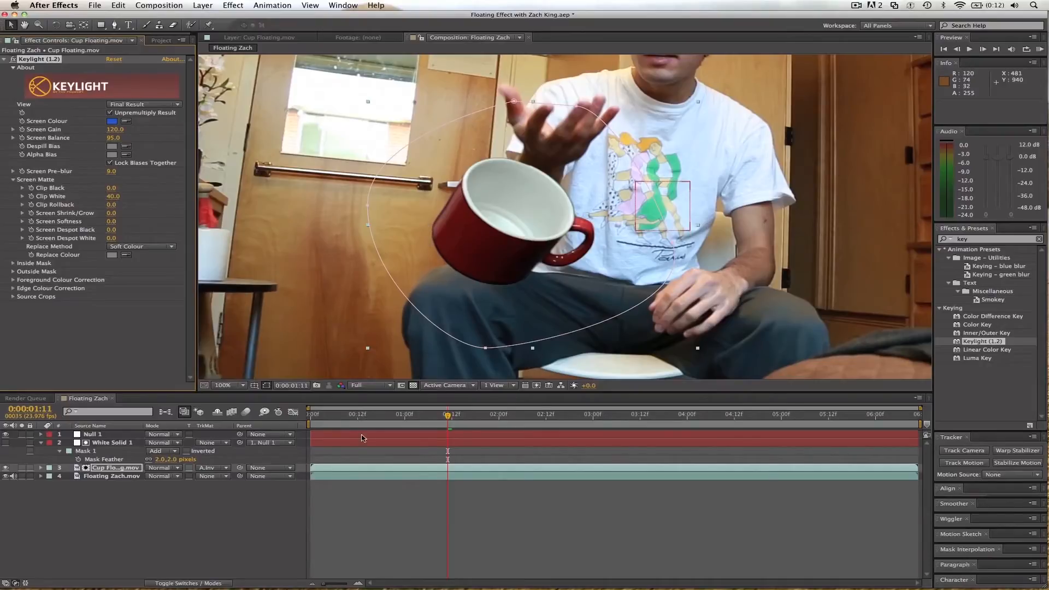
Check the key at 0:00:00:20 and set Keylight's Clip Black to 13 and Screen Shrink/Grow to -1.2.
drag(426, 421, 445, 421)
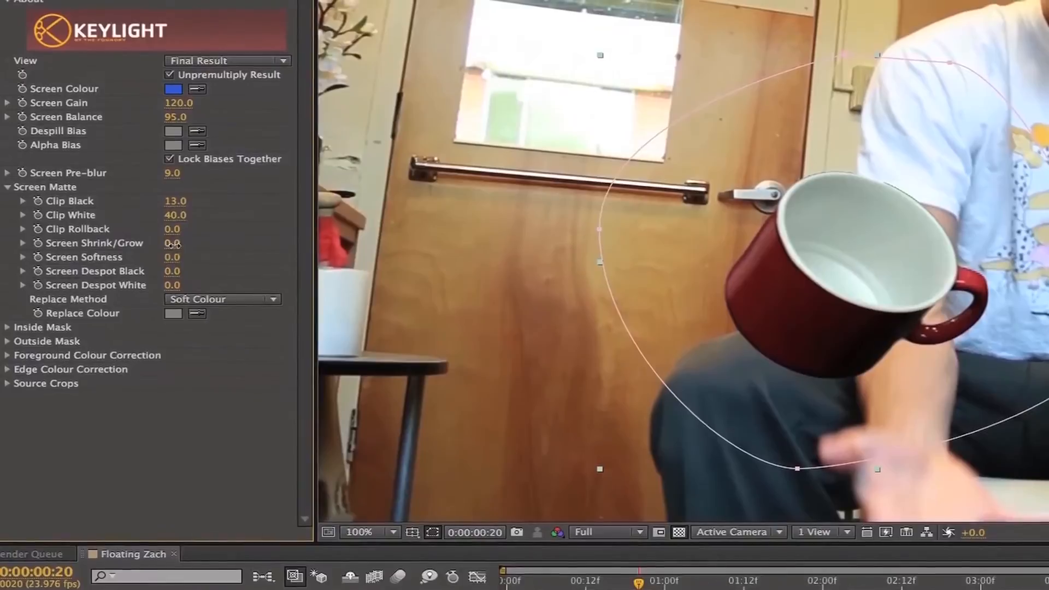
drag(172, 246, 236, 311)
key(super+z)
key(super+z)
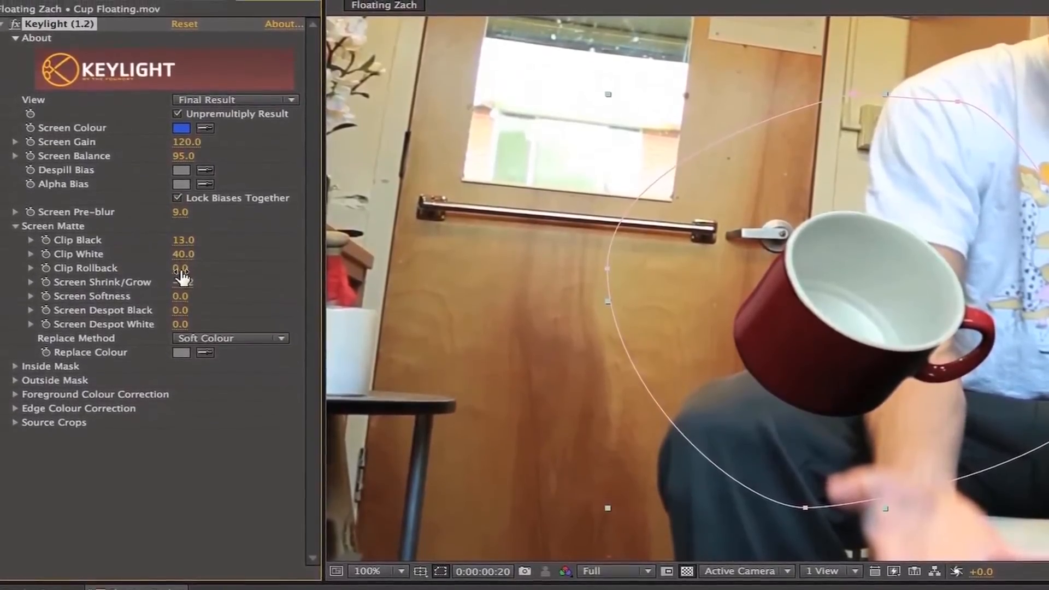
drag(188, 225, 227, 225)
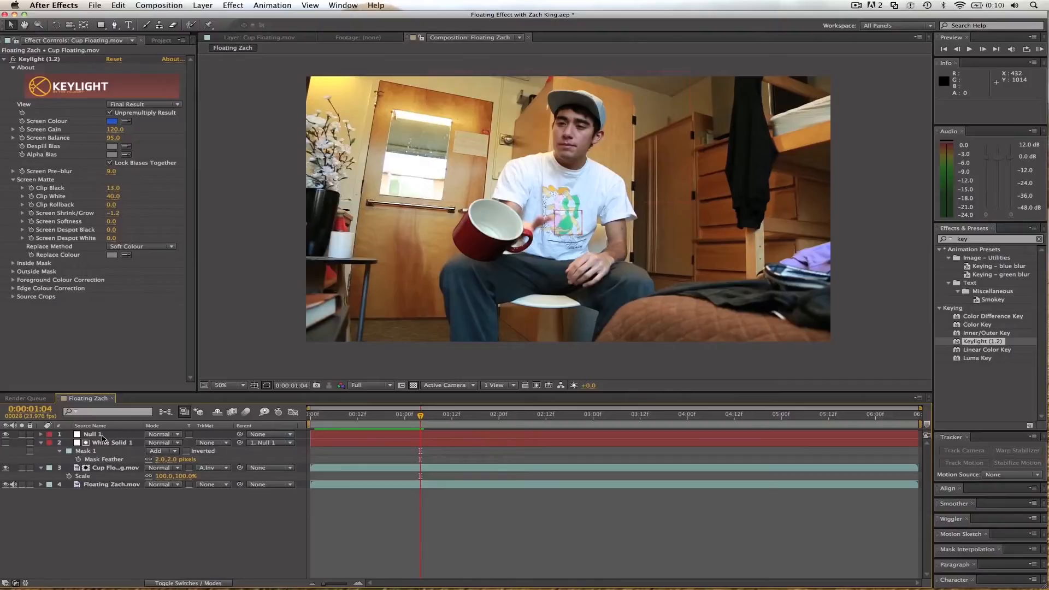
Pre-compose Null 1, White Solid 1 and Cup Floating.mov into a composition named Cup.
click(103, 435)
shift+click(106, 468)
right_click(106, 470)
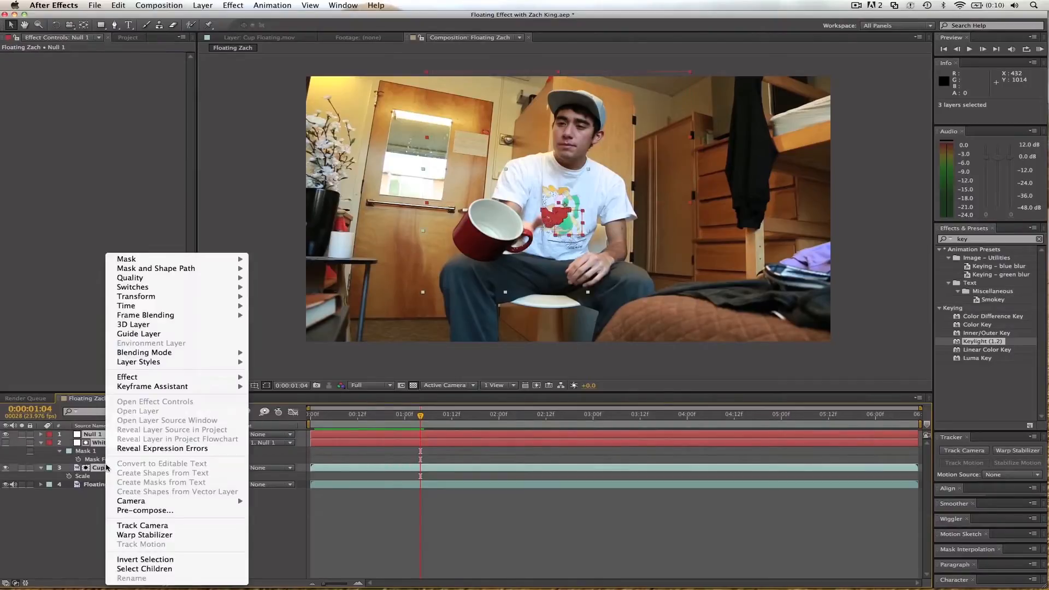
click(136, 510)
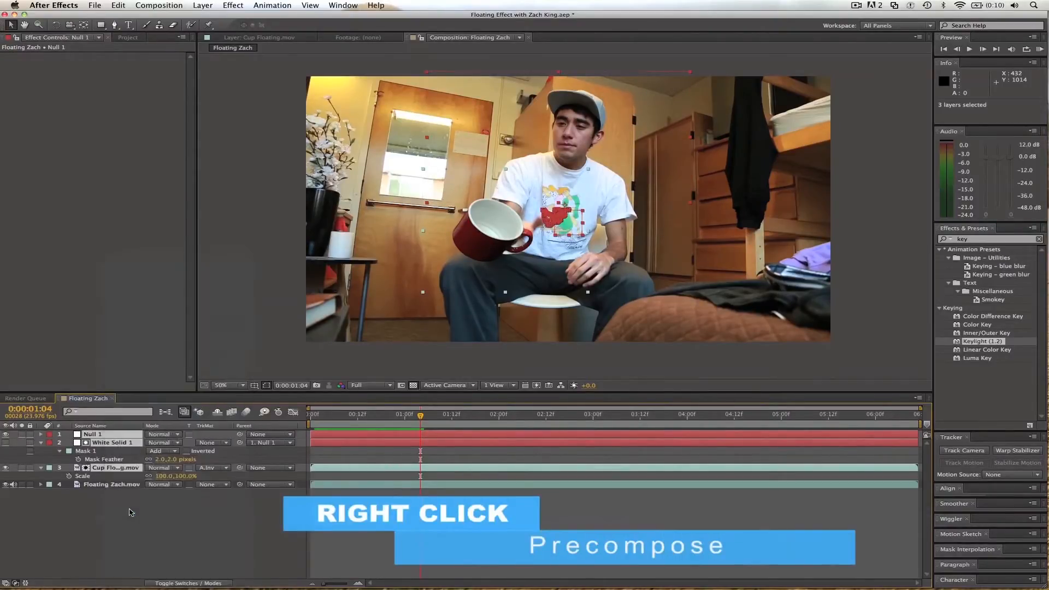
text(Cup)
key(Return)
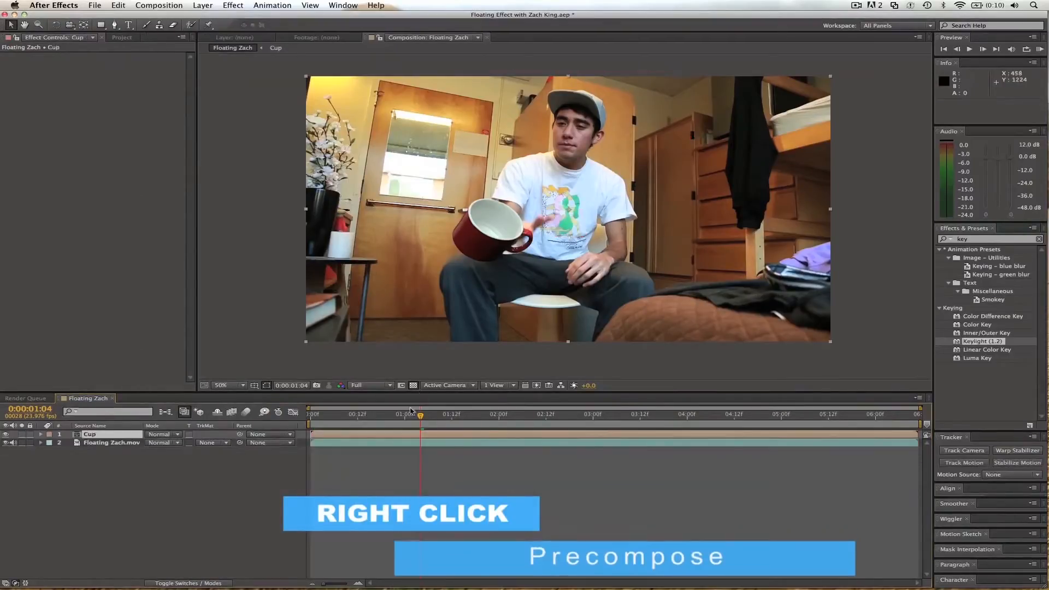
Scale the Cup layer to 59% and position it at 926, 188, floating above the man's raised hand.
key(s)
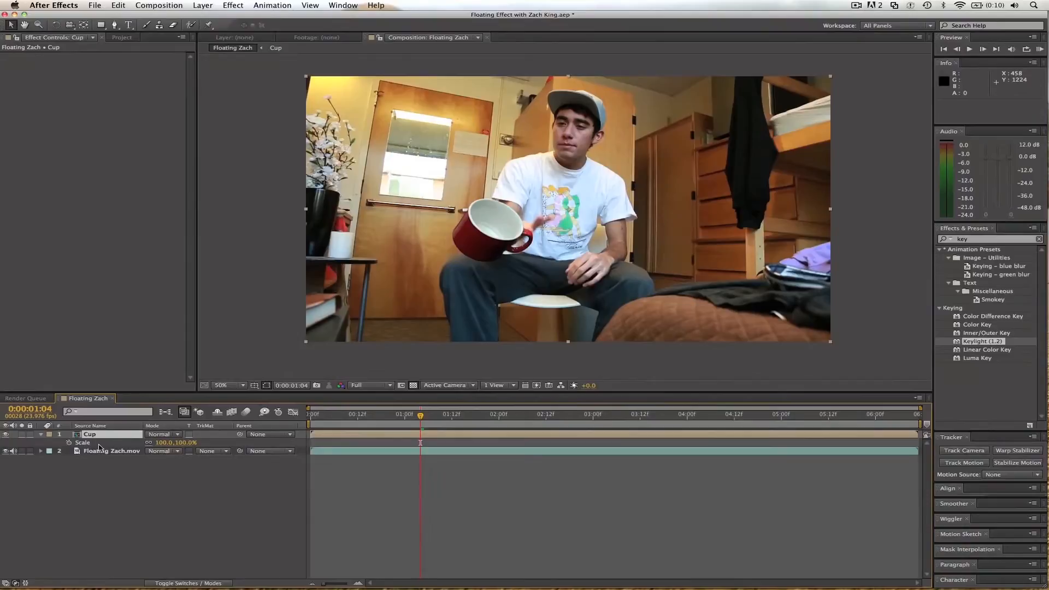
drag(164, 443, 145, 450)
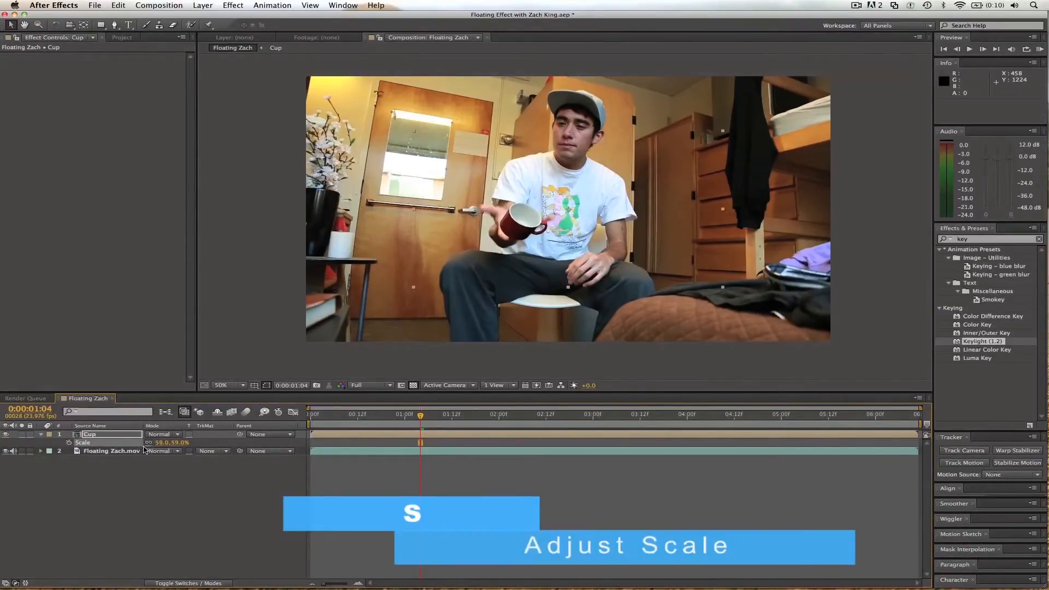
drag(533, 230, 530, 186)
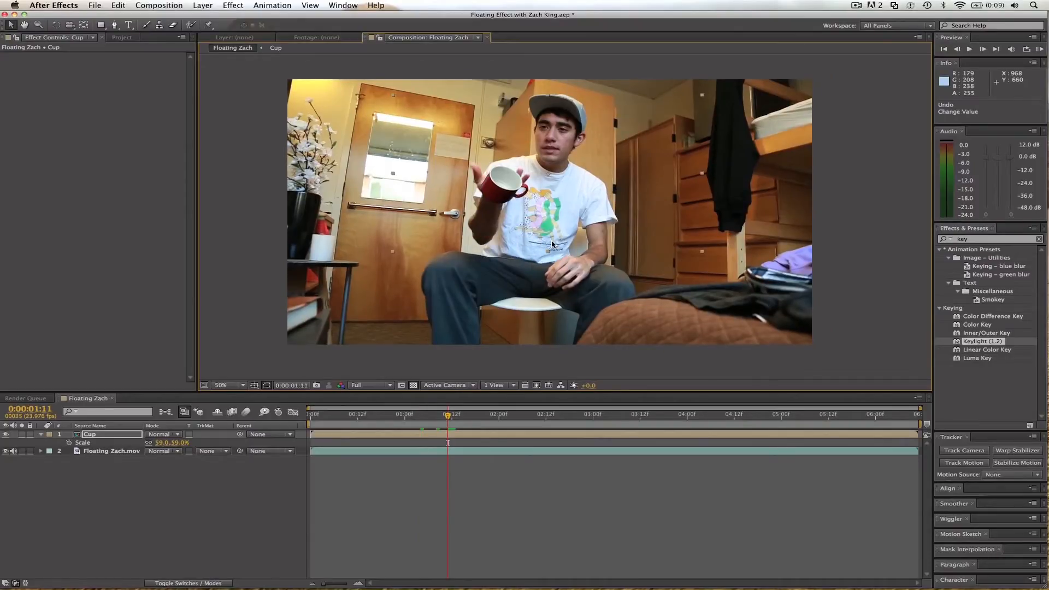
mouse_move(523, 179)
mouse_down()
mouse_move(533, 164)
mouse_move(538, 172)
mouse_up()
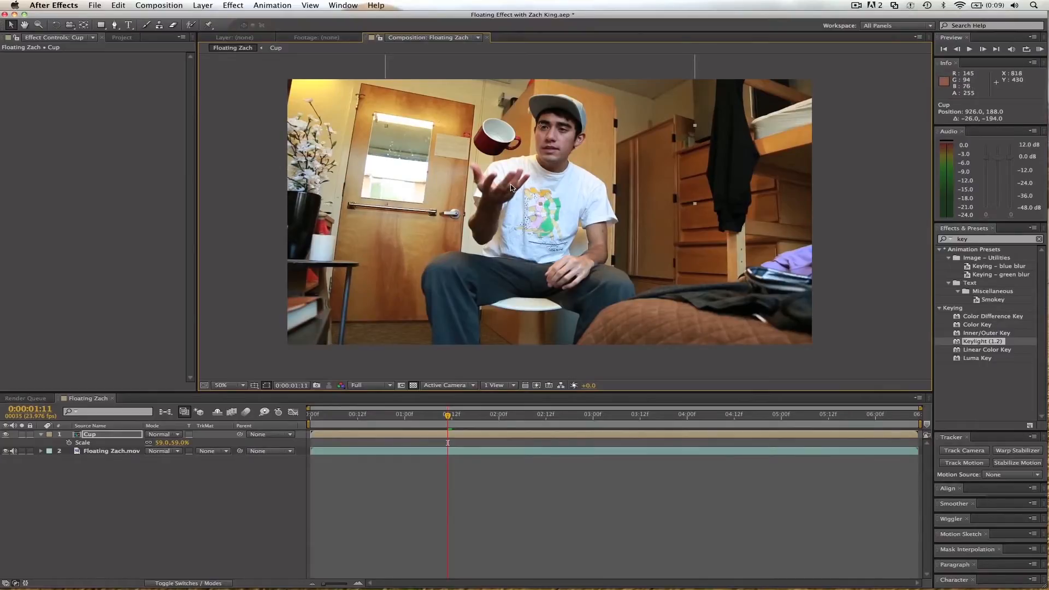
Apply Gaussian Blur to the Cup layer and set its Blurriness to 2.6.
scroll(512, 186, up, 2)
key(h)
drag(494, 138, 527, 237)
key(v)
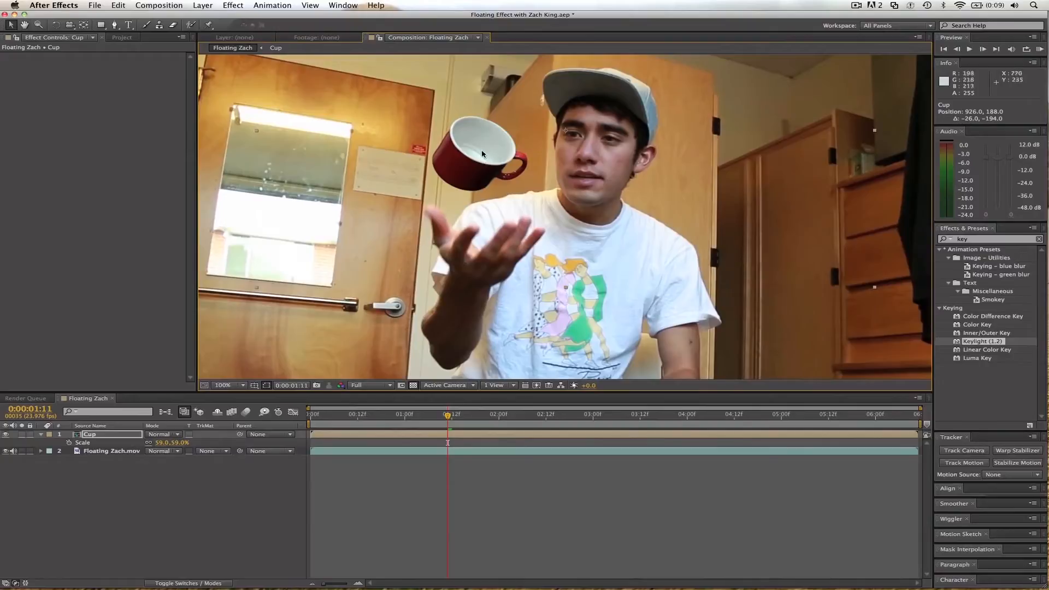
click(987, 241)
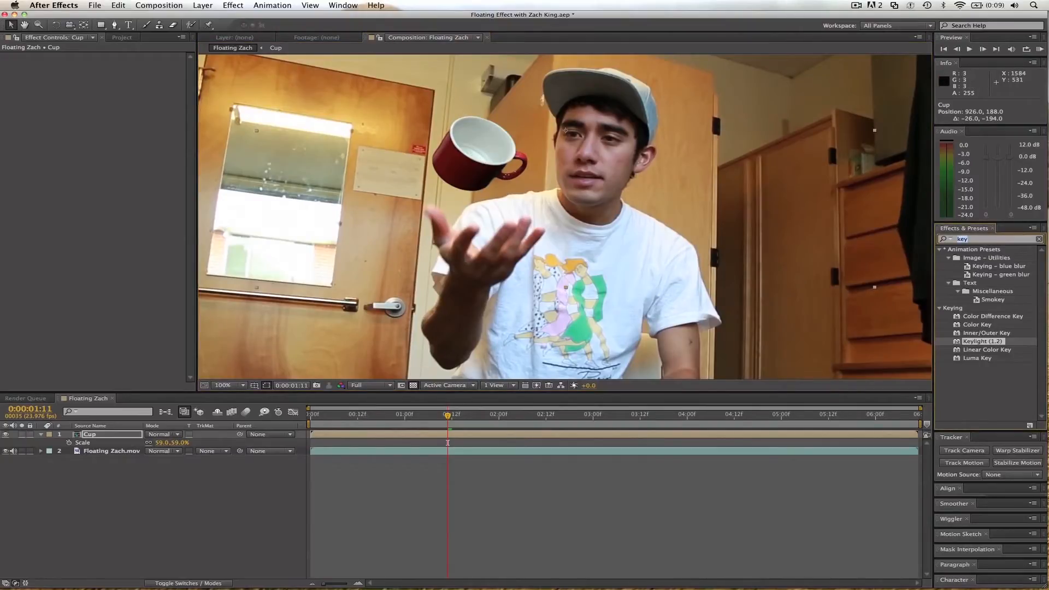
text(blur)
scroll(1007, 358, down, 5)
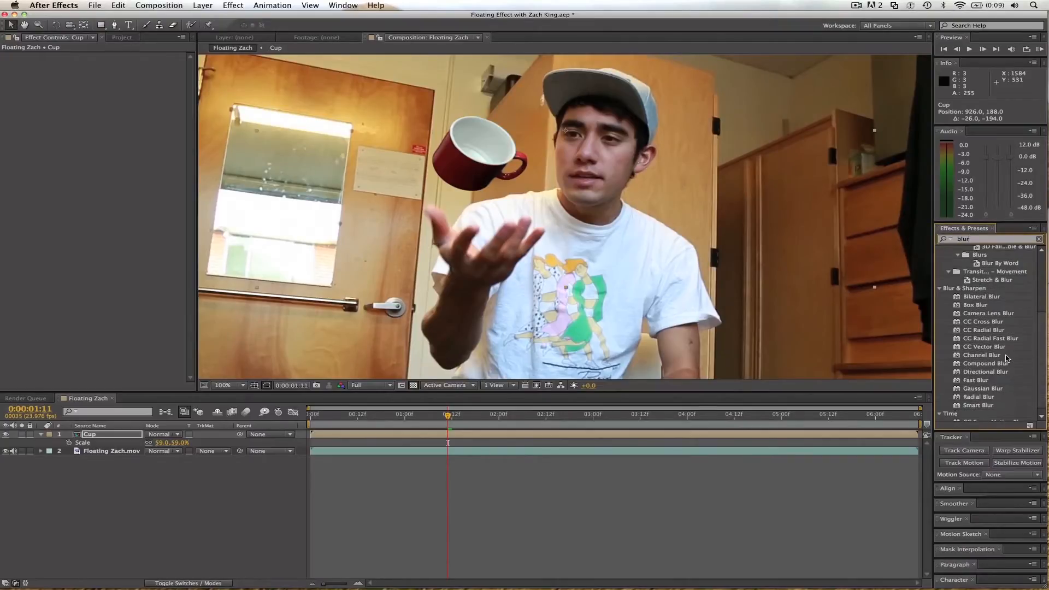
scroll(1007, 357, down, 1)
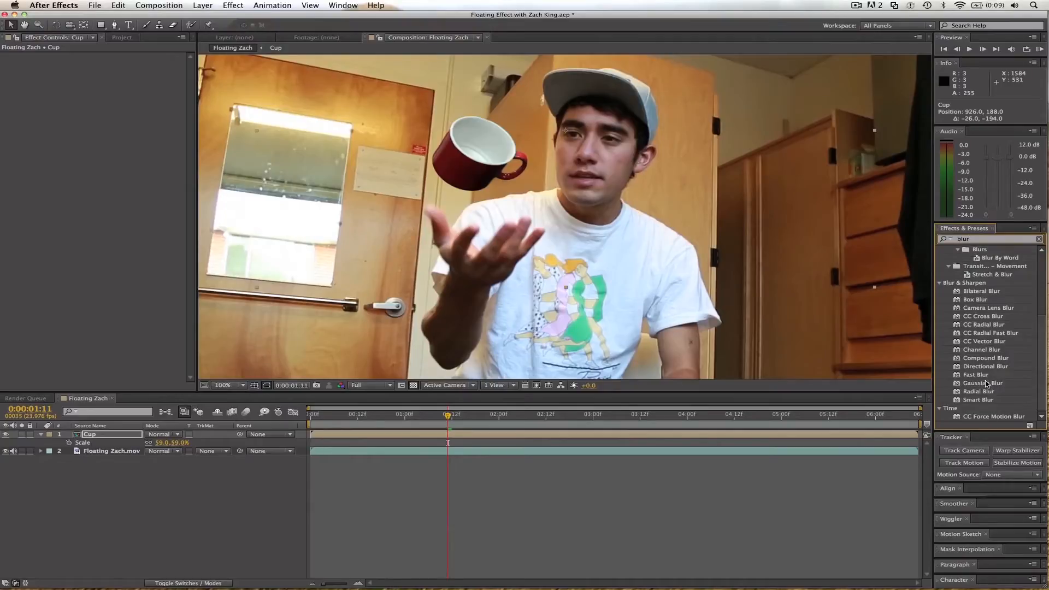
drag(987, 384, 510, 160)
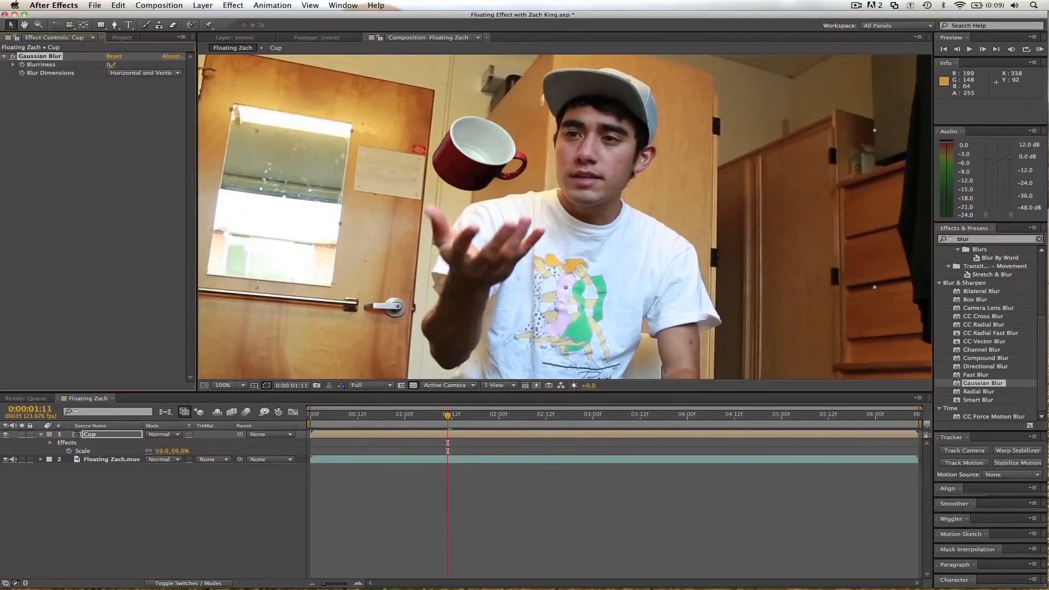
drag(128, 65, 133, 64)
Apply the Levels effect to the Cup layer and raise Gamma to 1.16.
click(989, 240)
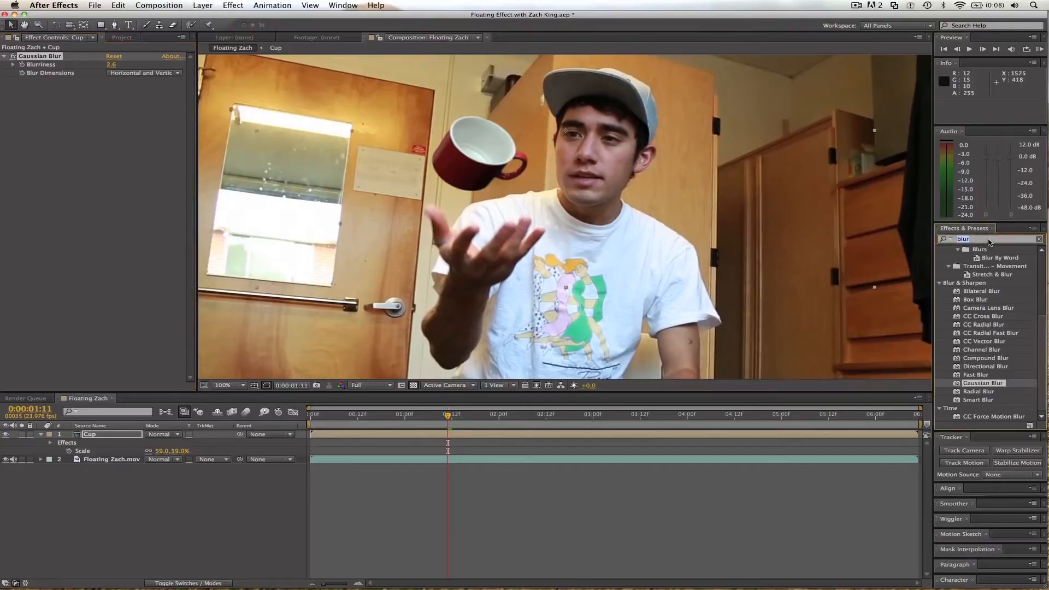
text(level)
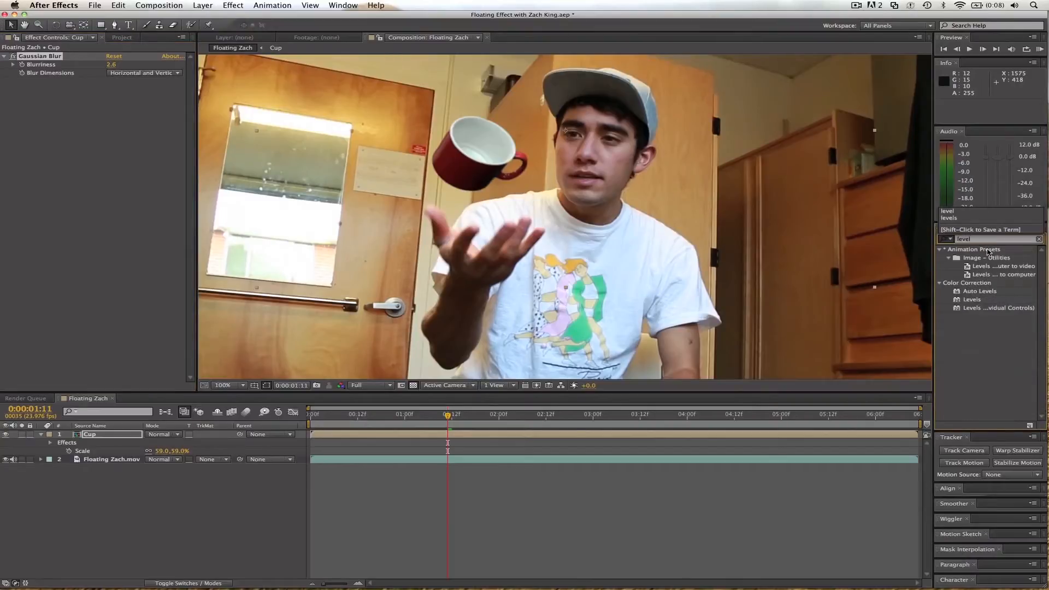
drag(972, 301, 328, 191)
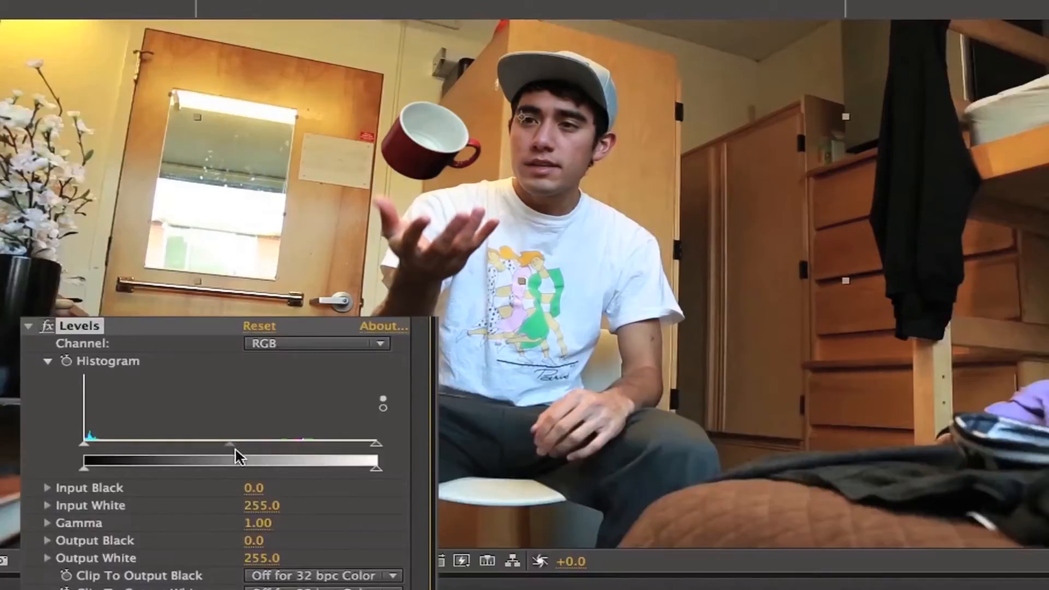
drag(99, 136, 103, 136)
drag(234, 444, 213, 444)
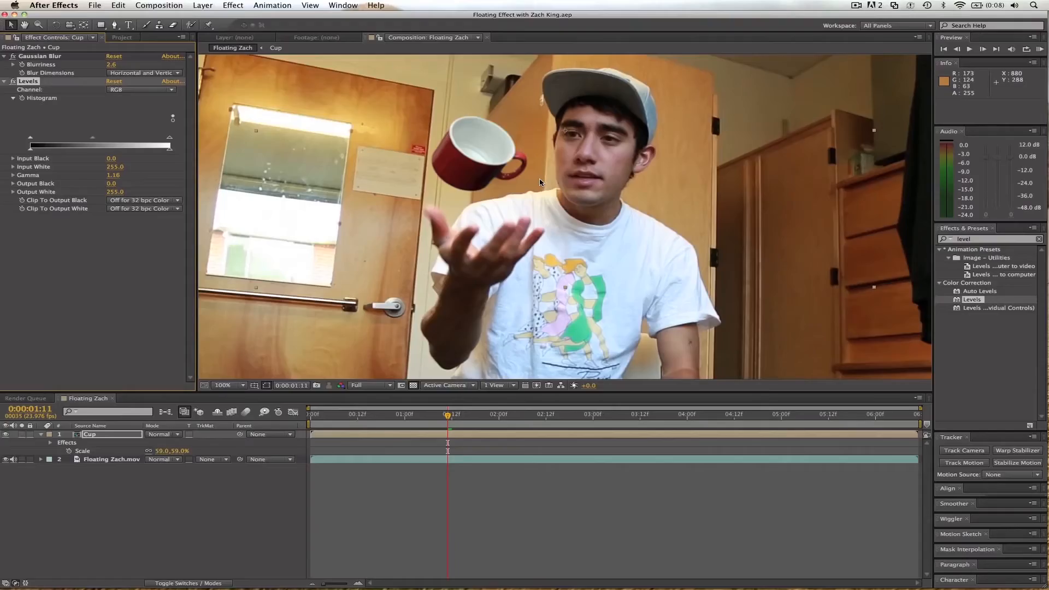
Start Position keyframing on the Cup layer at 0:00:00:00, placing it below the frame at 727.4, 1146.1.
scroll(540, 182, down, 1)
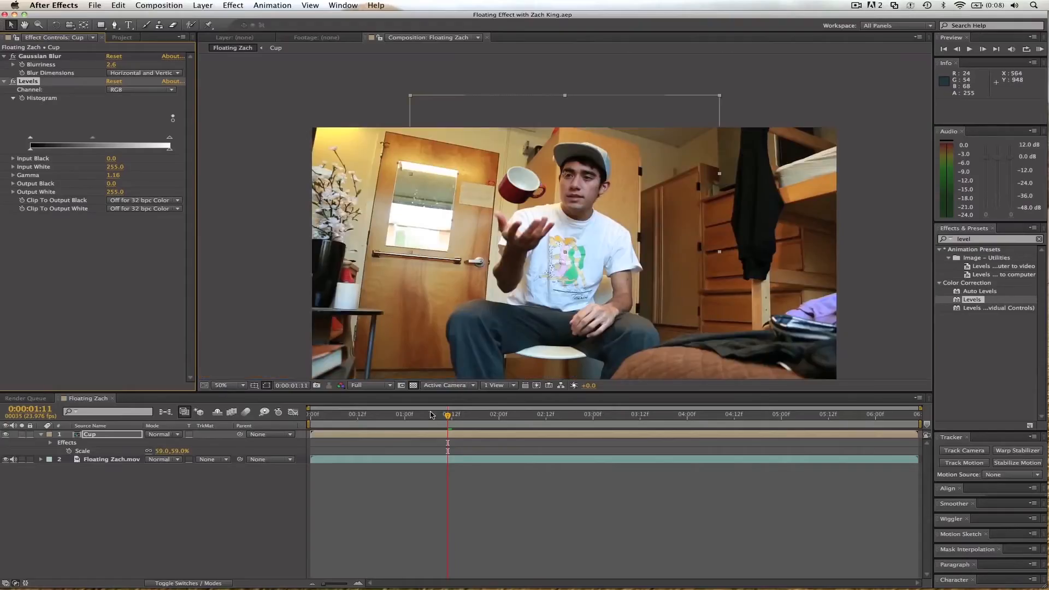
drag(431, 414, 314, 413)
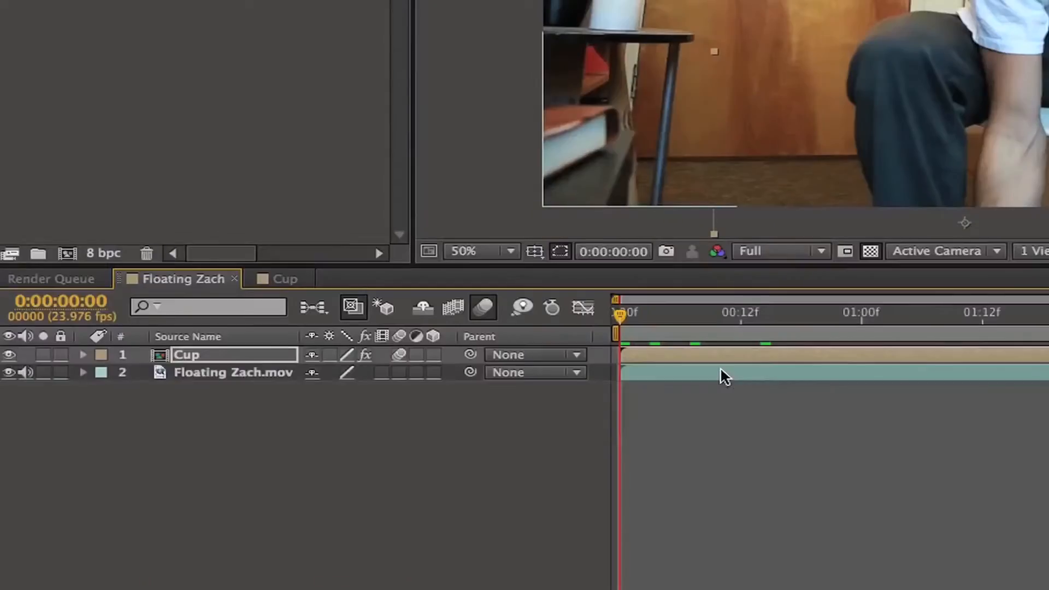
key(p)
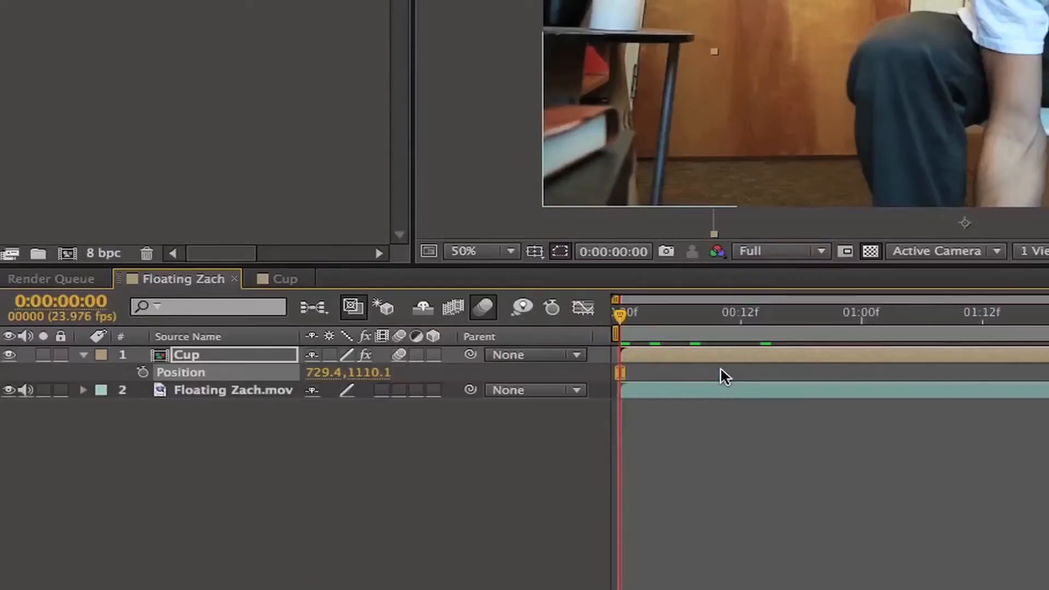
click(142, 372)
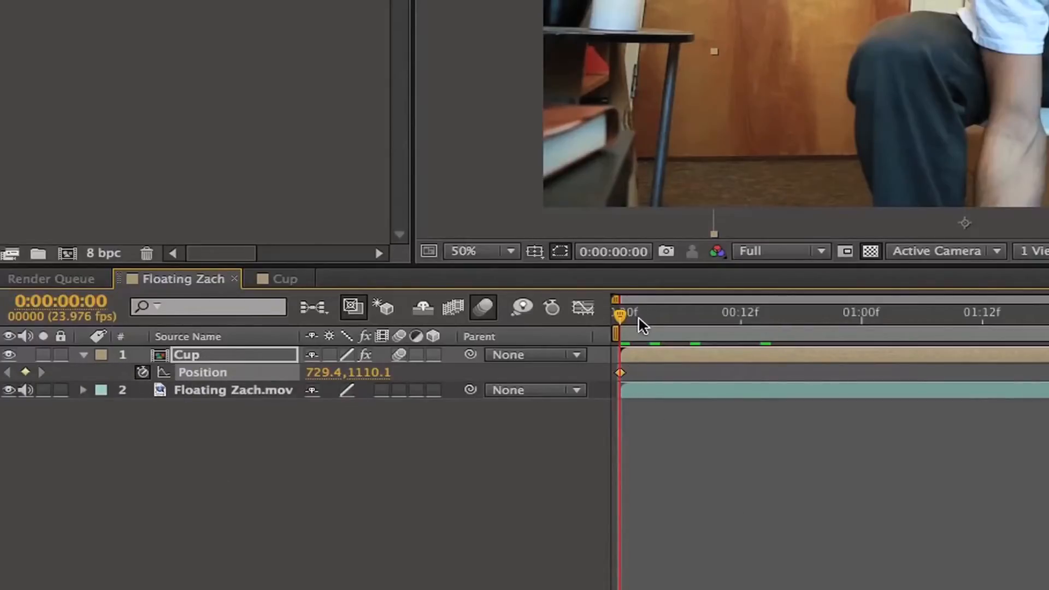
mouse_move(1037, 211)
mouse_down()
mouse_move(1040, 150)
mouse_move(1037, 230)
mouse_up()
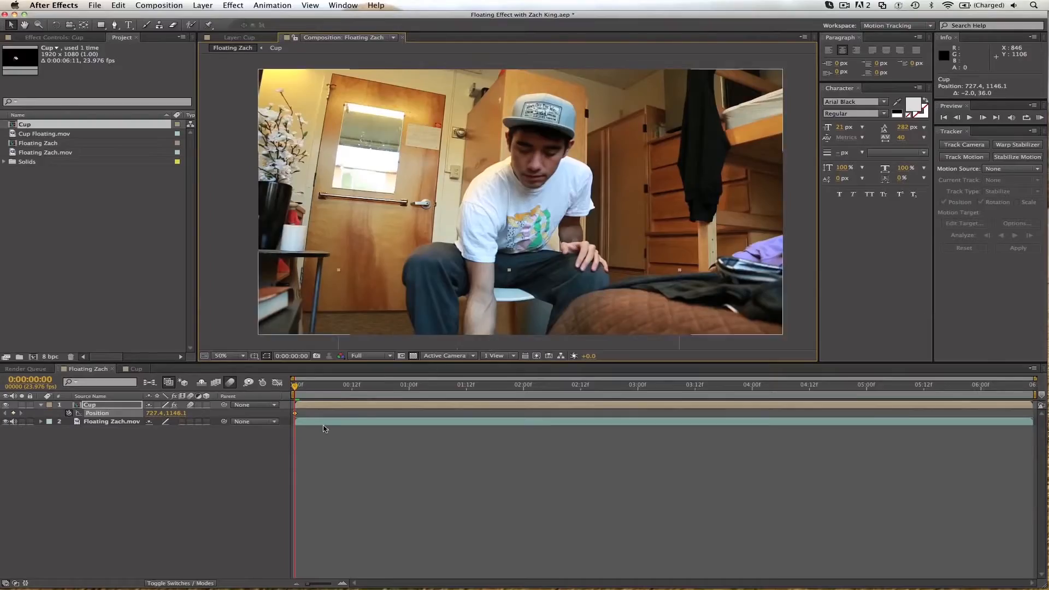
Lower the preview resolution to Quarter and keyframe the Cup above the raised hand at 791.4, 104.1 at 0:00:01:15.
drag(344, 386, 420, 386)
click(376, 358)
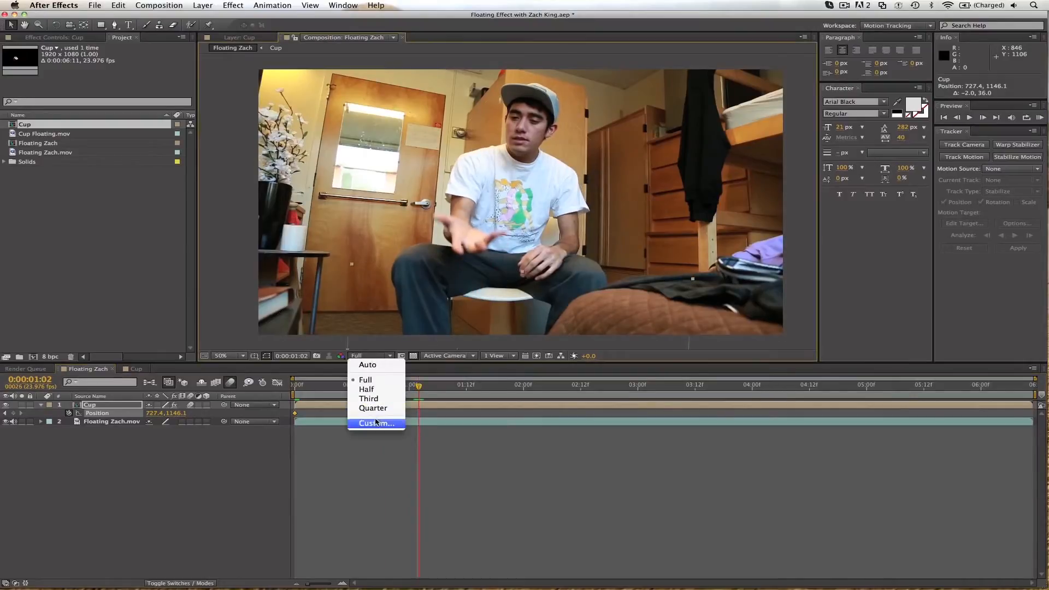
click(383, 410)
drag(418, 387, 480, 385)
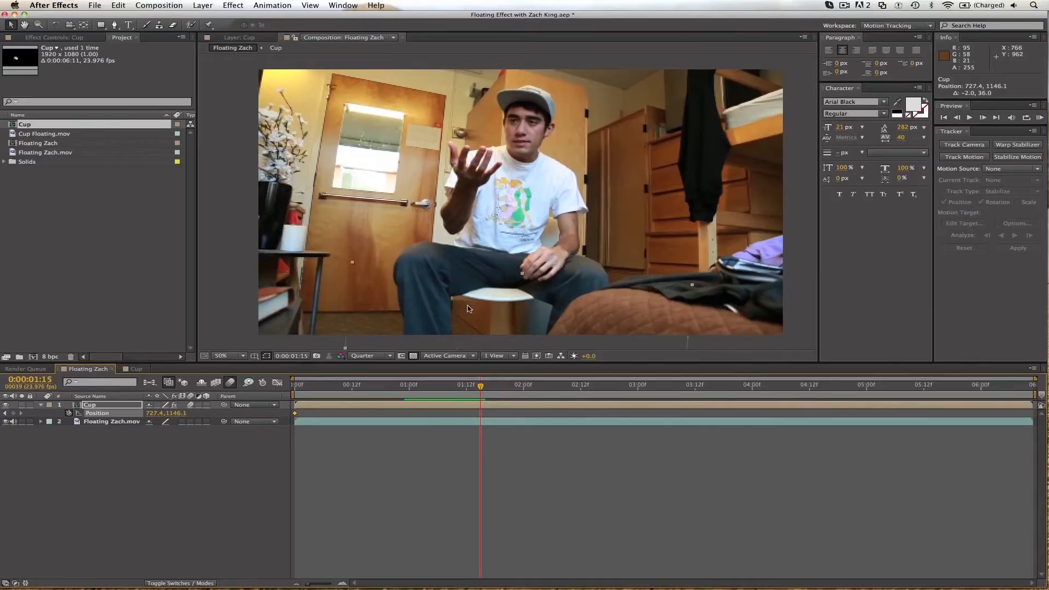
drag(464, 319, 481, 64)
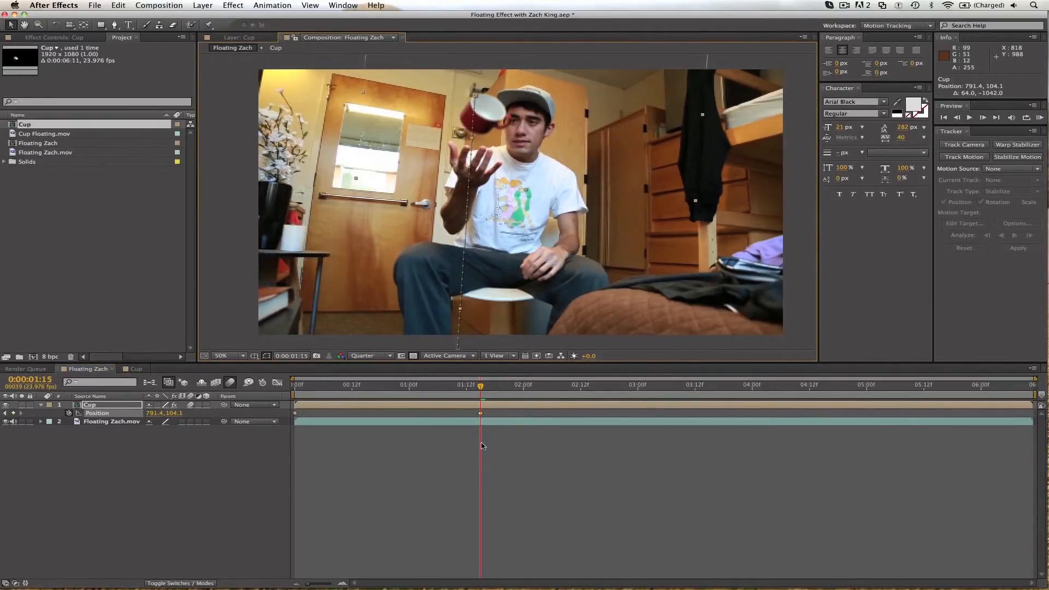
Set the spatial interpolation of the Cup's Position keyframe at 0:00:01:15 to Linear.
mouse_move(481, 413)
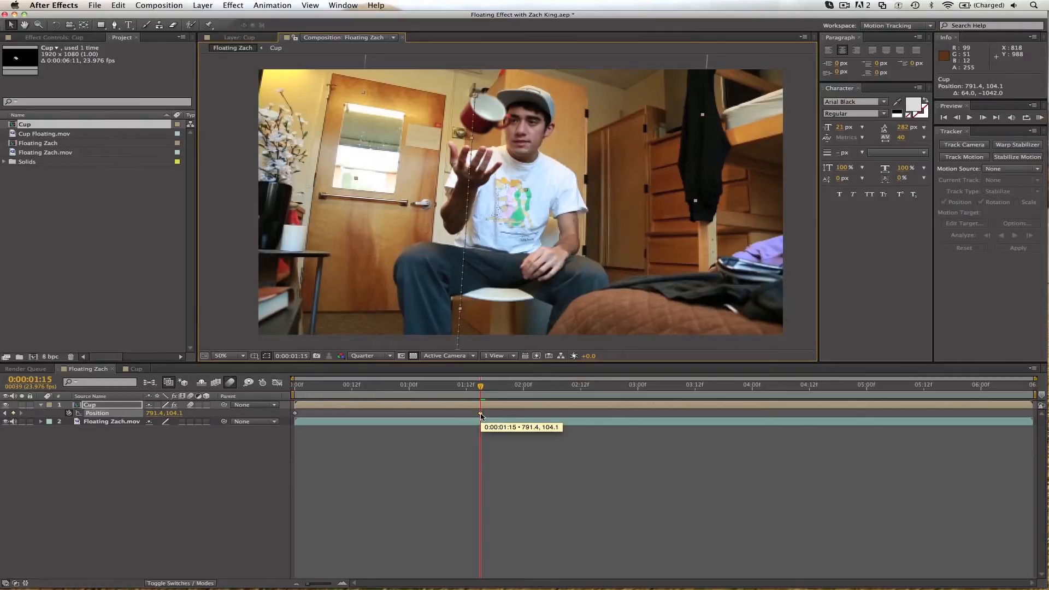
right_click(481, 416)
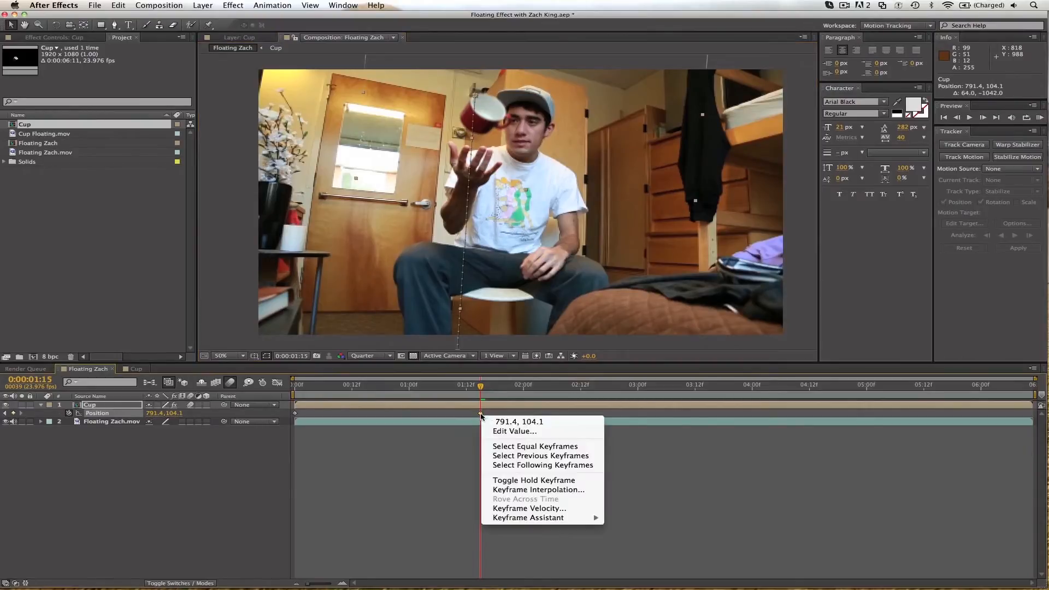
click(518, 490)
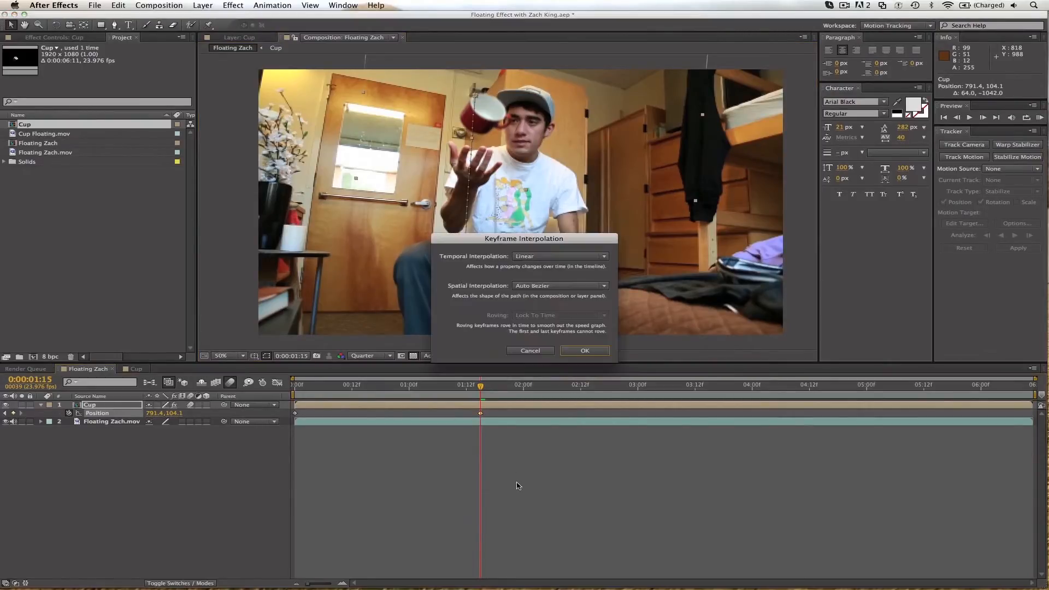
click(533, 287)
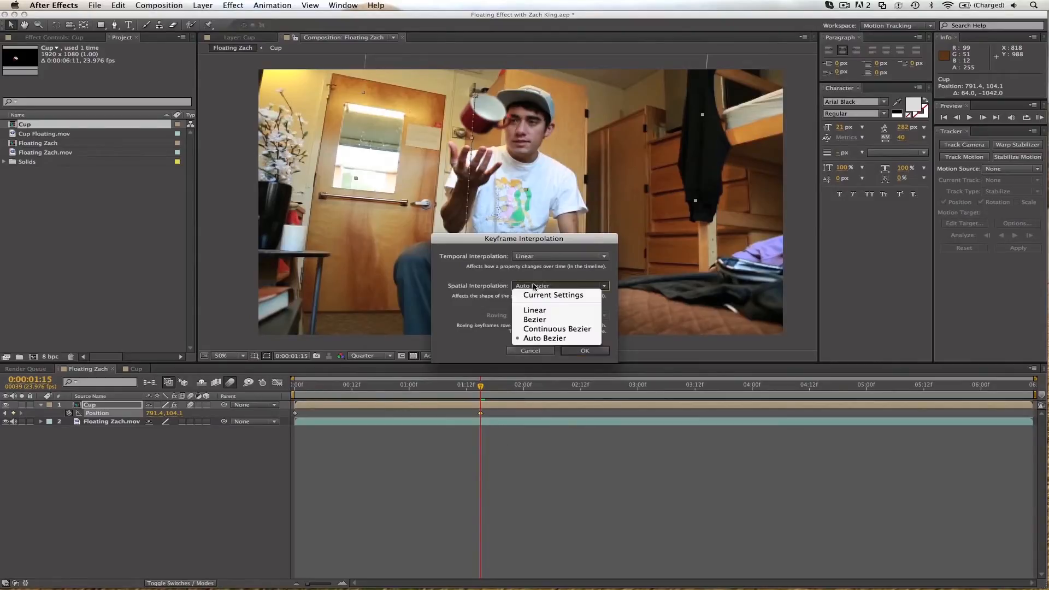
click(534, 310)
click(582, 350)
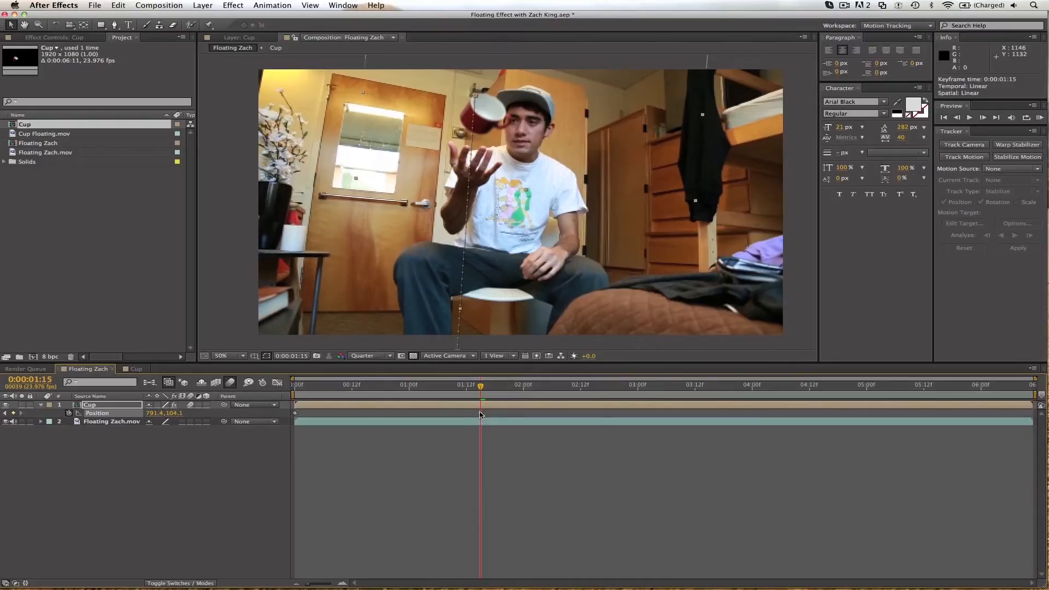
Apply Easy Ease to the Cup's Position keyframe at 0:00:01:15.
right_click(480, 413)
mouse_move(508, 517)
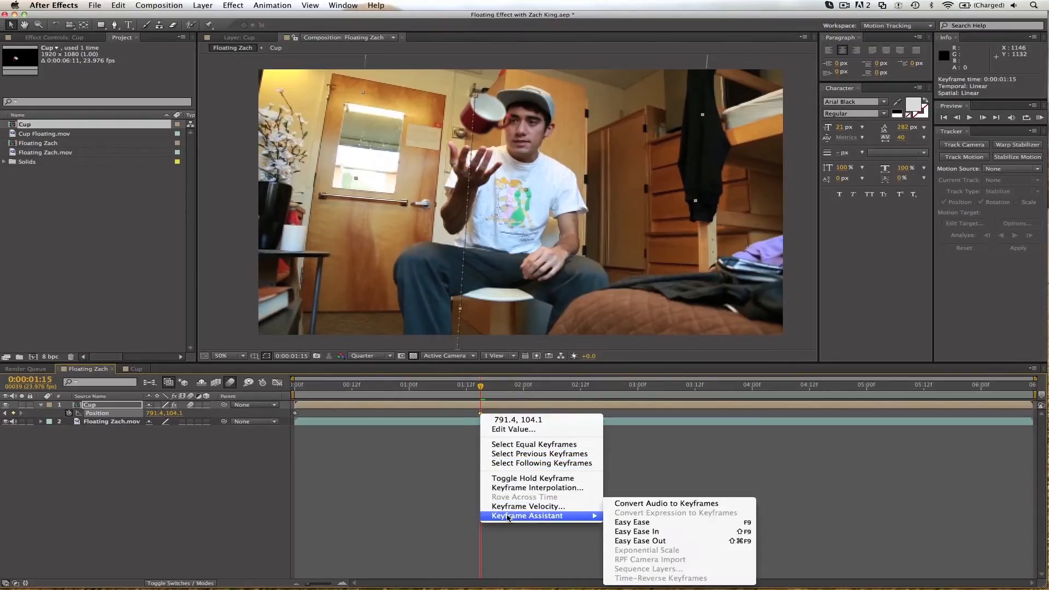
click(634, 522)
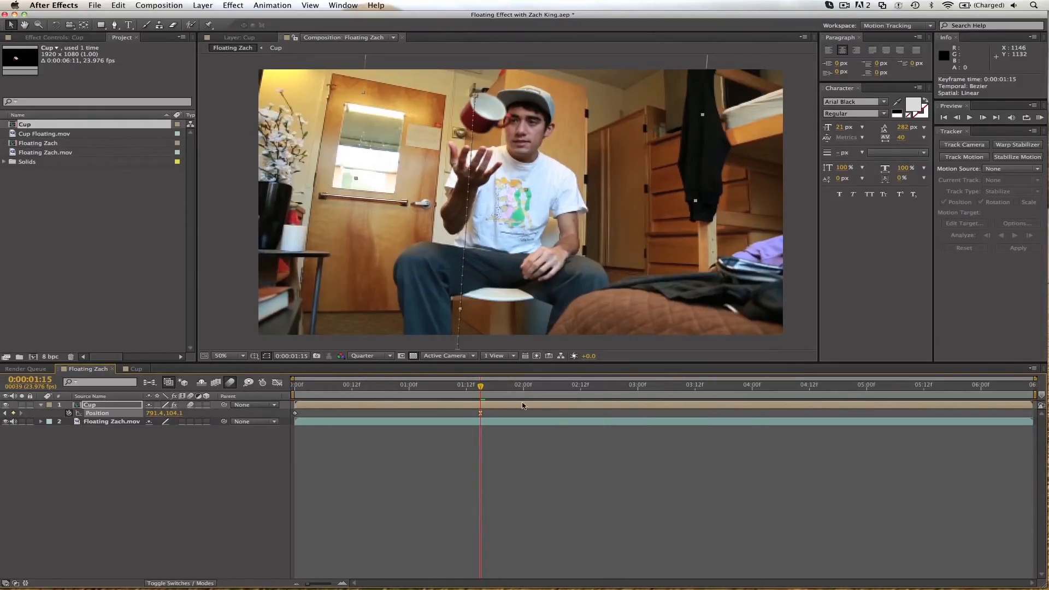
Preview the rise from the start and keyframe the Cup lower, at 766.8, 555.0, at 0:00:00:22.
drag(474, 387, 242, 374)
key(space)
key(space)
key(space)
key(space)
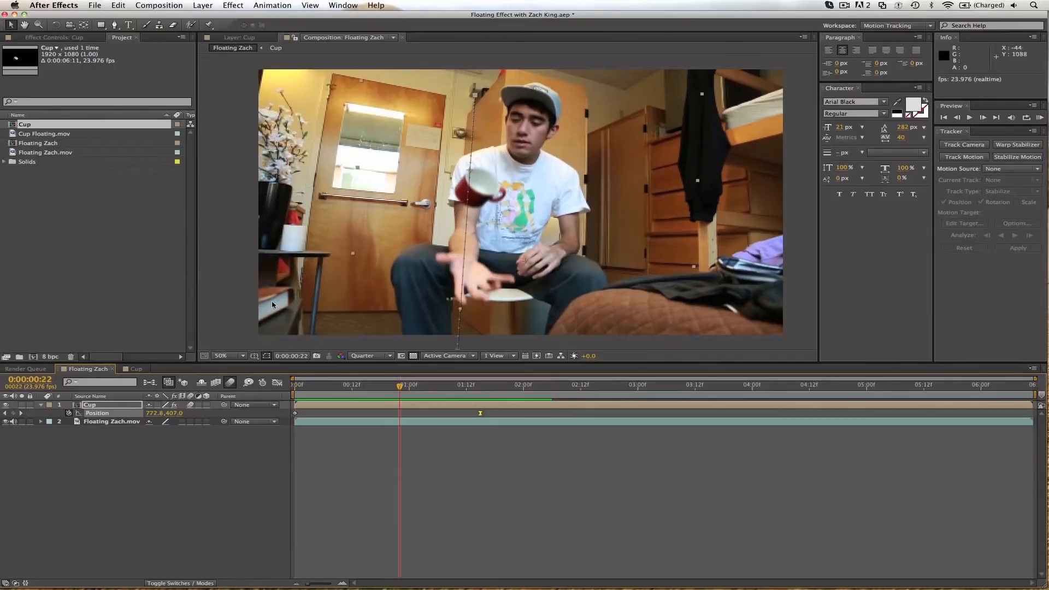
drag(488, 199, 488, 237)
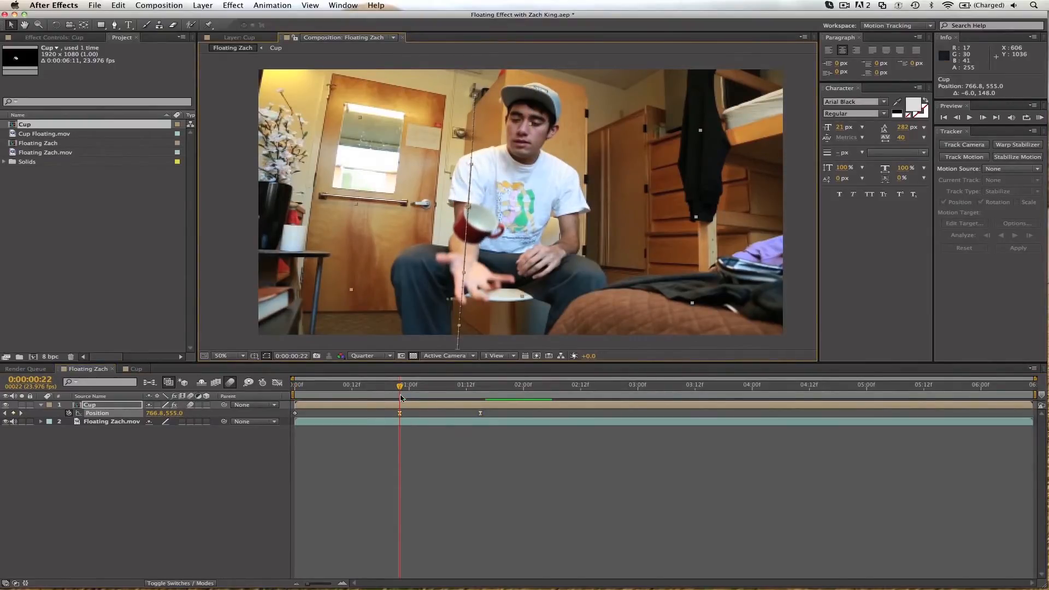
Play through the animation and keyframe the Cup just above the hand at 777.4, 194.1 at 0:00:02:20.
key(space)
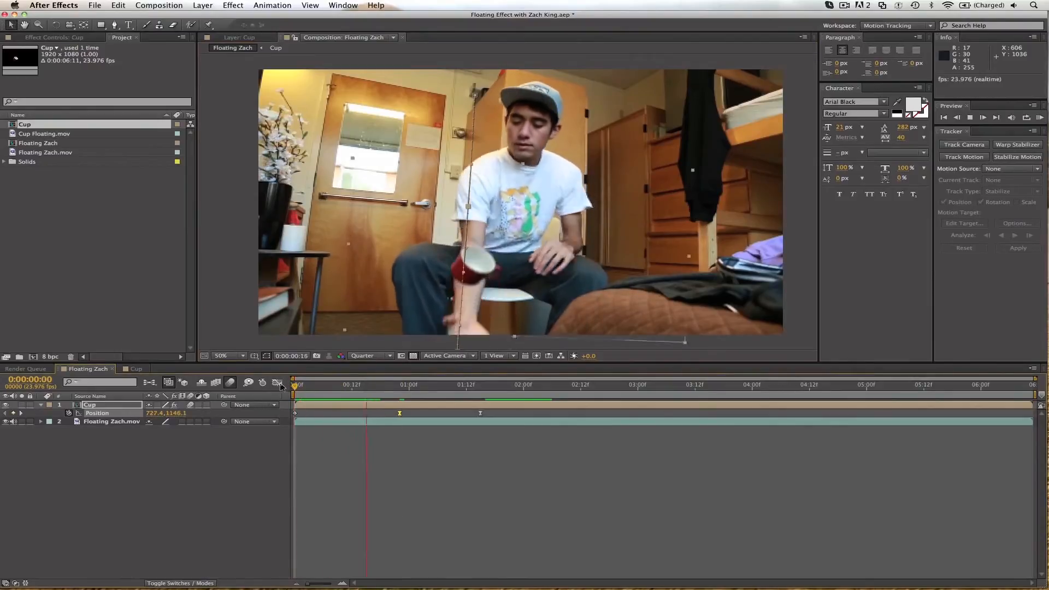
click(317, 386)
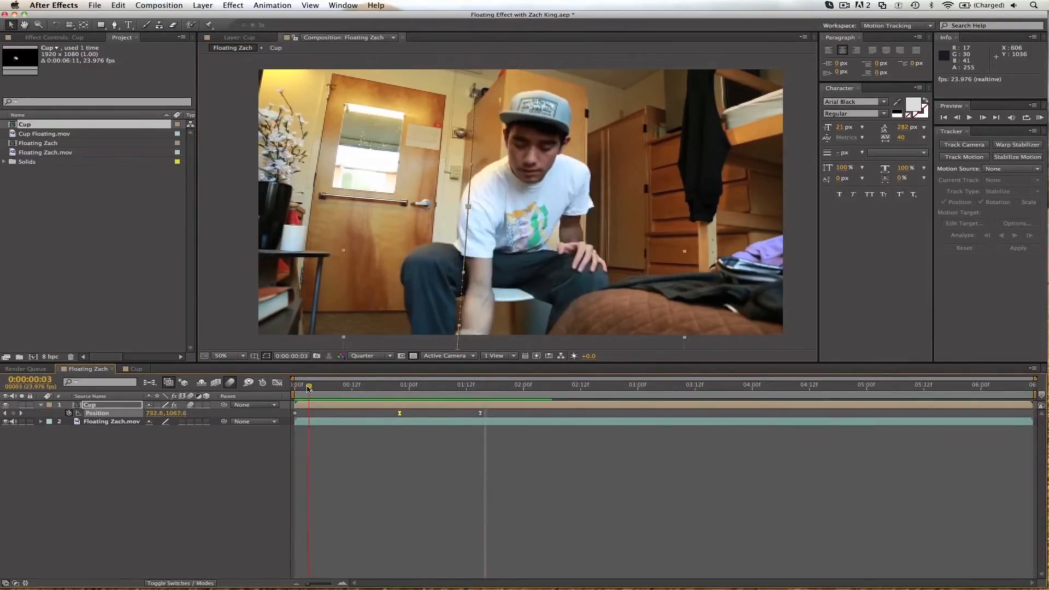
drag(318, 389, 412, 380)
key(space)
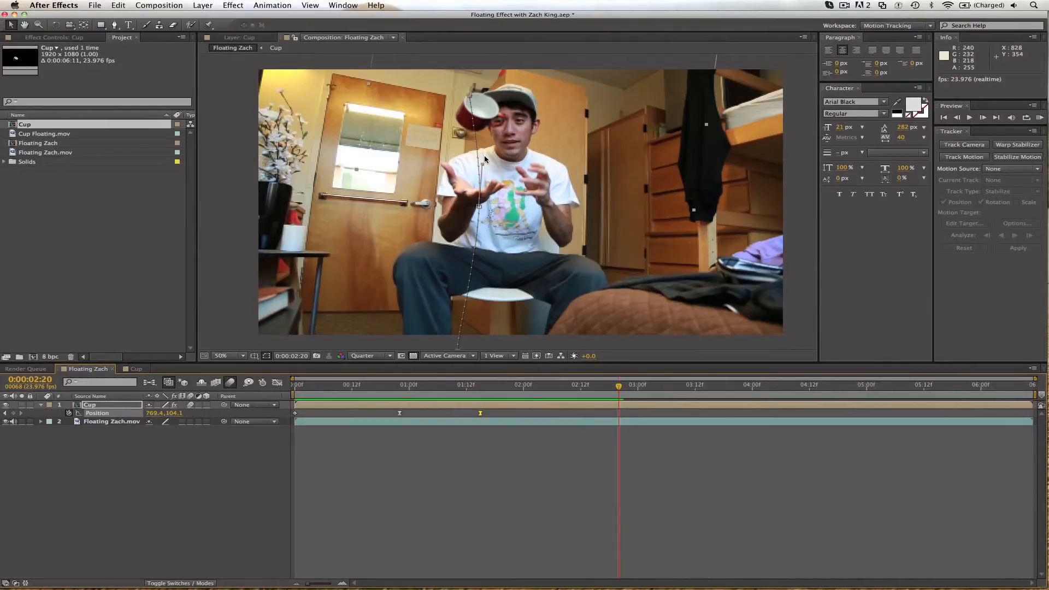
drag(479, 125, 481, 149)
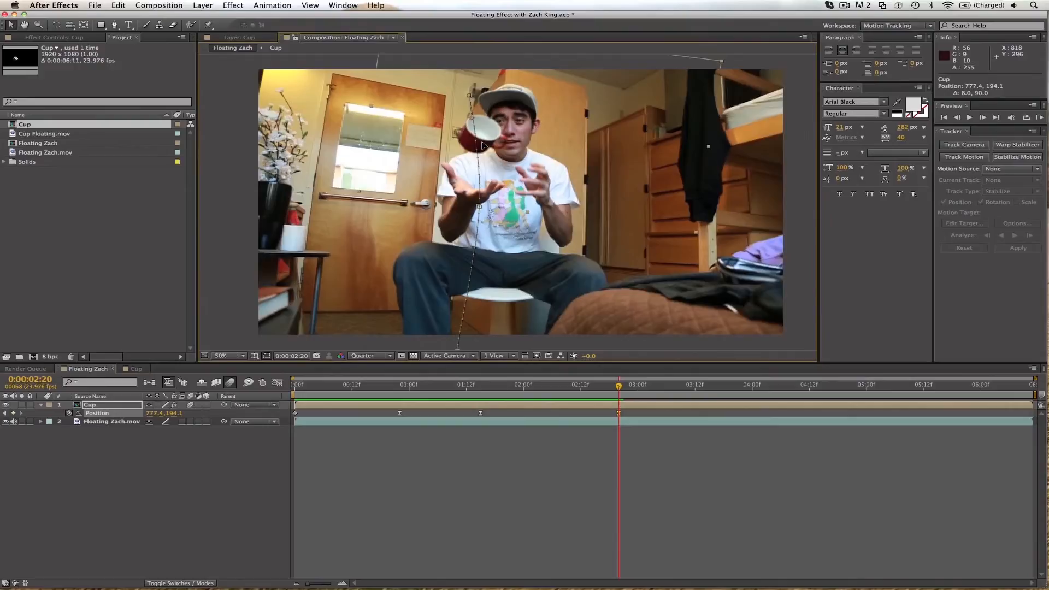
Review the motion and shift the Cup's last Position keyframe earlier, to about 0:00:02:17.
click(471, 389)
key(space)
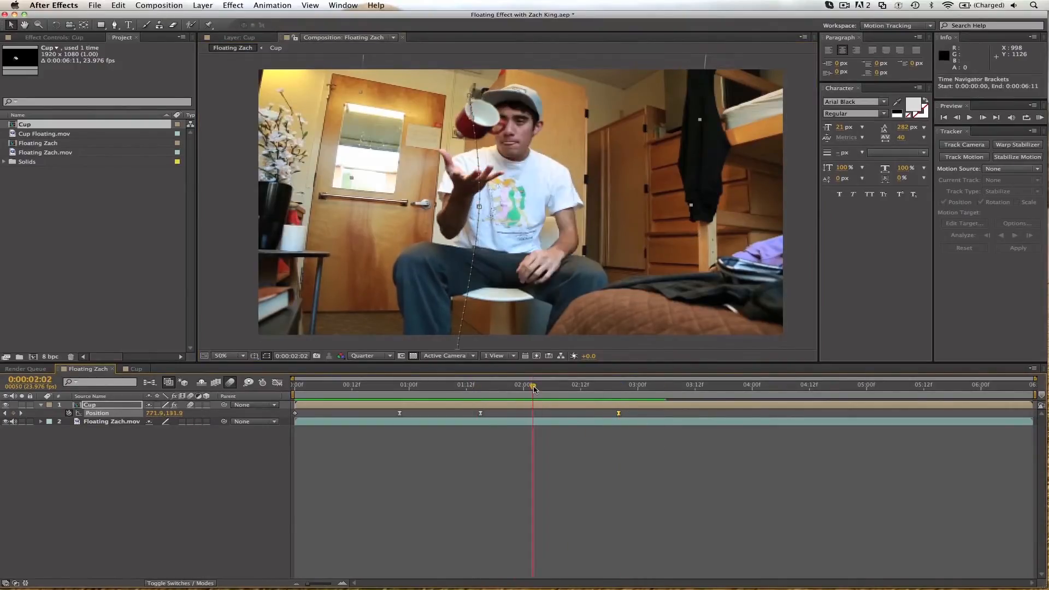
key(space)
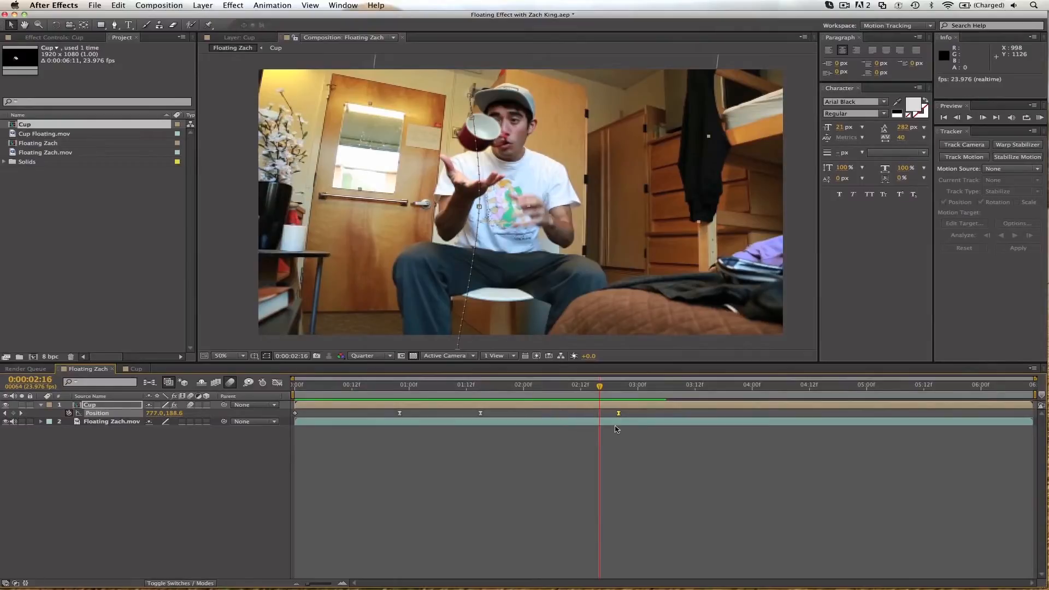
drag(618, 413, 605, 413)
Keyframe the Cup at about 763, 208 at 0:00:03:06 to follow the hand, and preview the motion.
key(space)
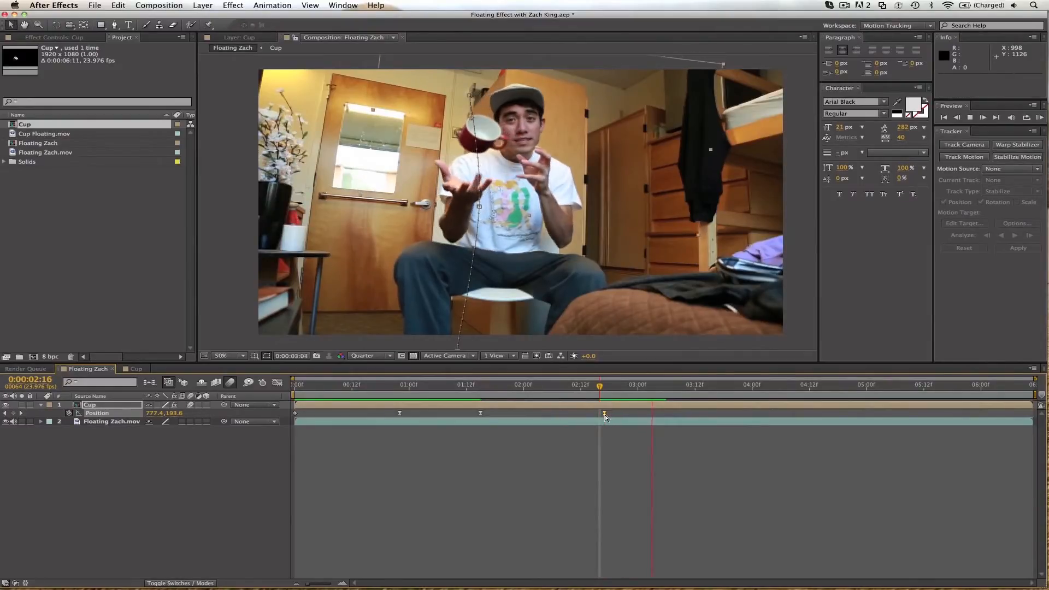
click(498, 145)
drag(499, 144, 494, 148)
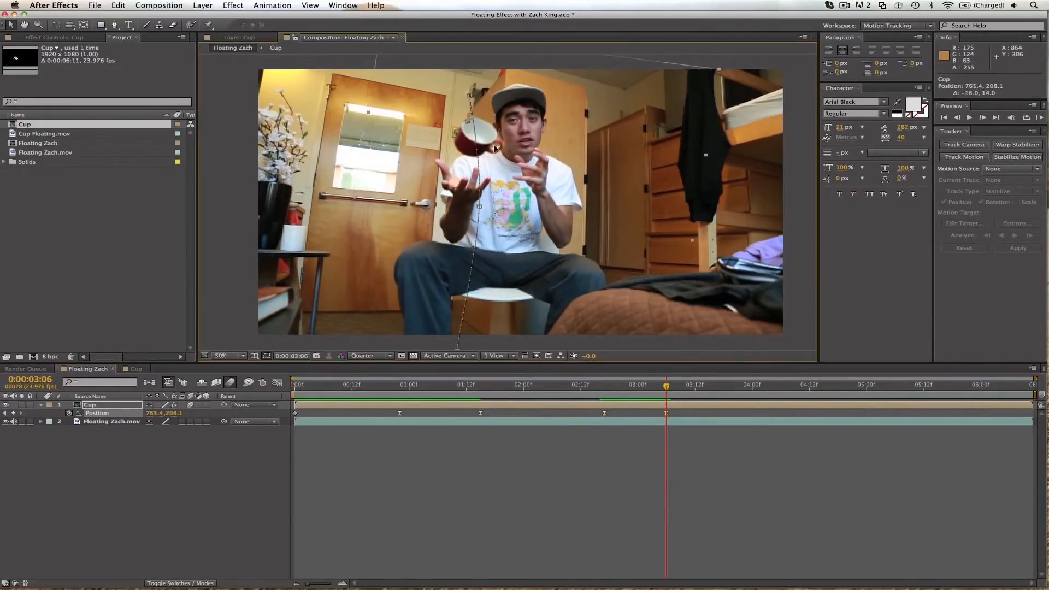
click(597, 393)
key(space)
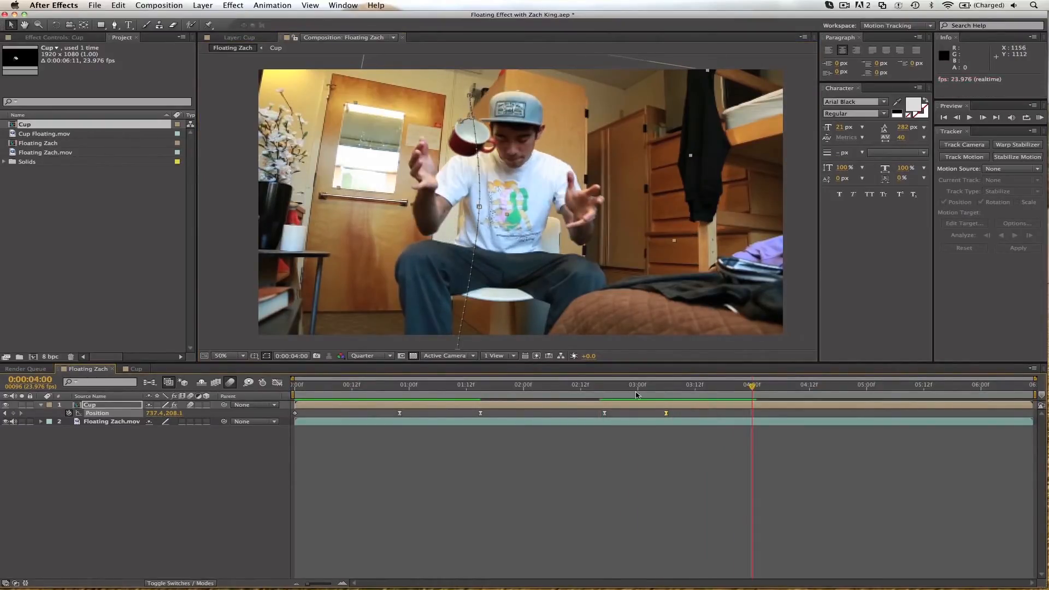
Keyframe the Cup slightly lower, at 755.4, 242.1, at 0:00:03:14 to follow the hand.
drag(738, 391, 709, 391)
key(Page_Down)
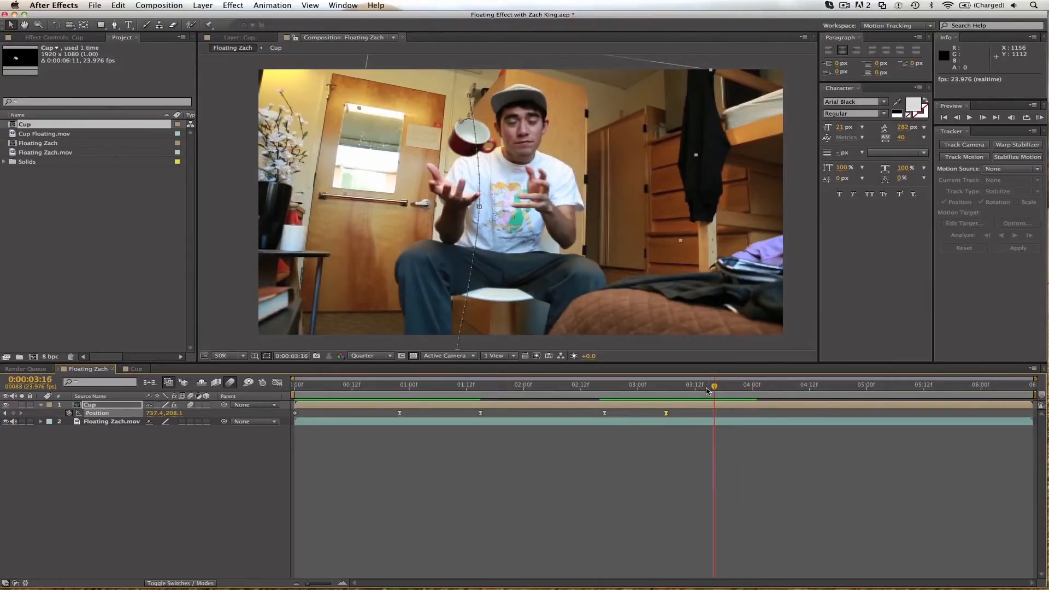
key(Page_Up)
key(Page_Up)
drag(457, 153, 462, 162)
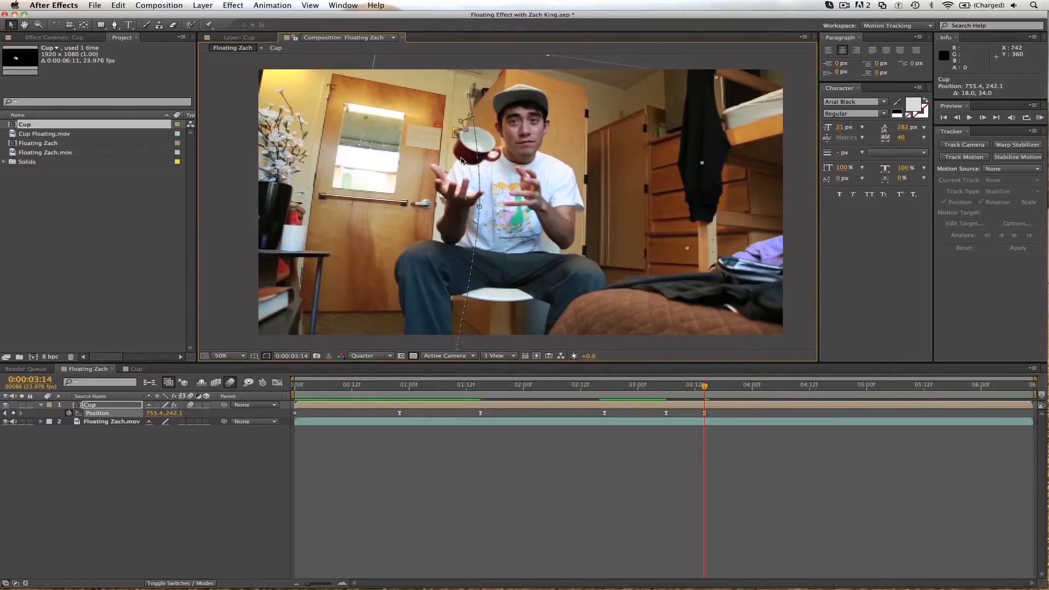
Keyframe the Cup below the frame, at about 753, 1104, at 0:00:04:03 and preview the full animation.
key(space)
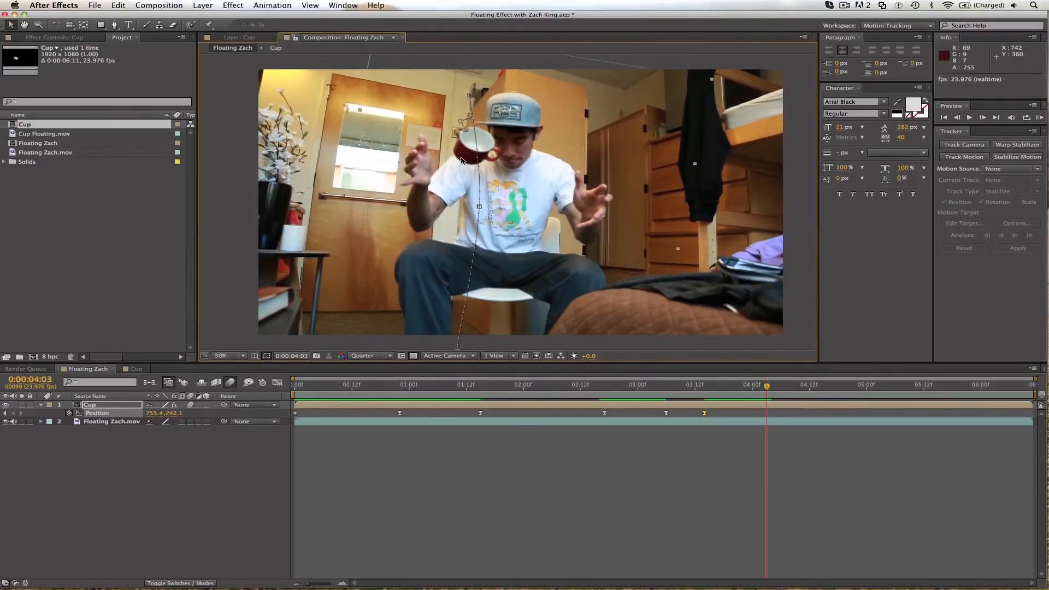
drag(467, 161, 458, 369)
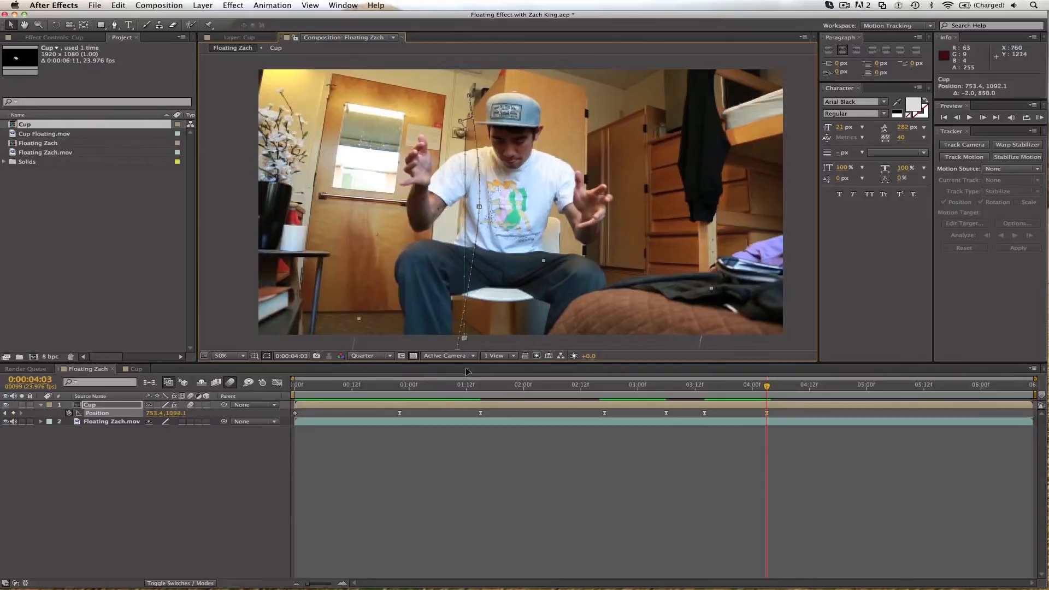
drag(746, 392, 323, 399)
click(346, 494)
key(KP_0)
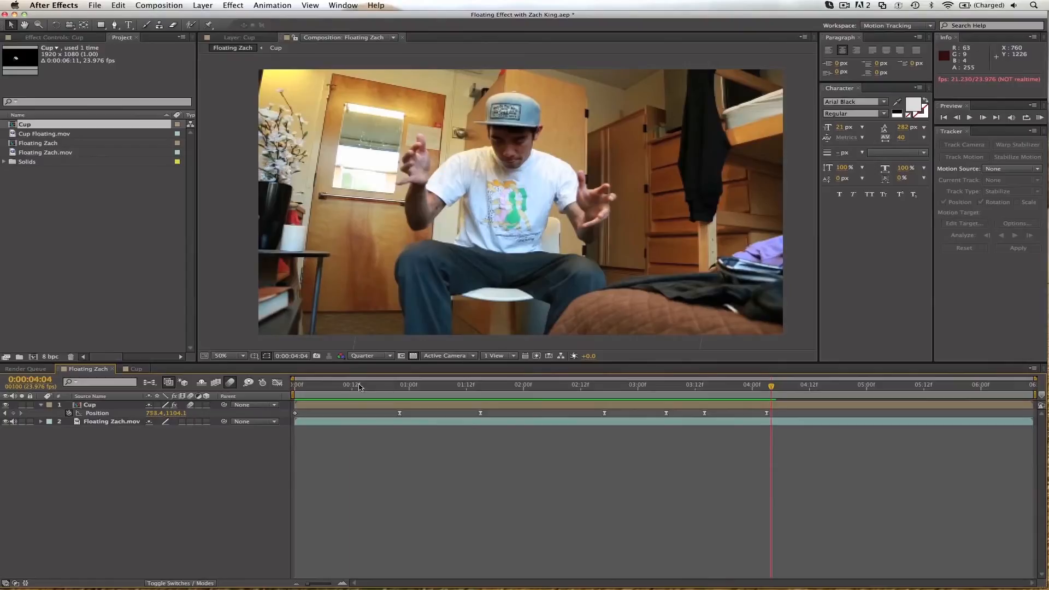
click(332, 387)
key(space)
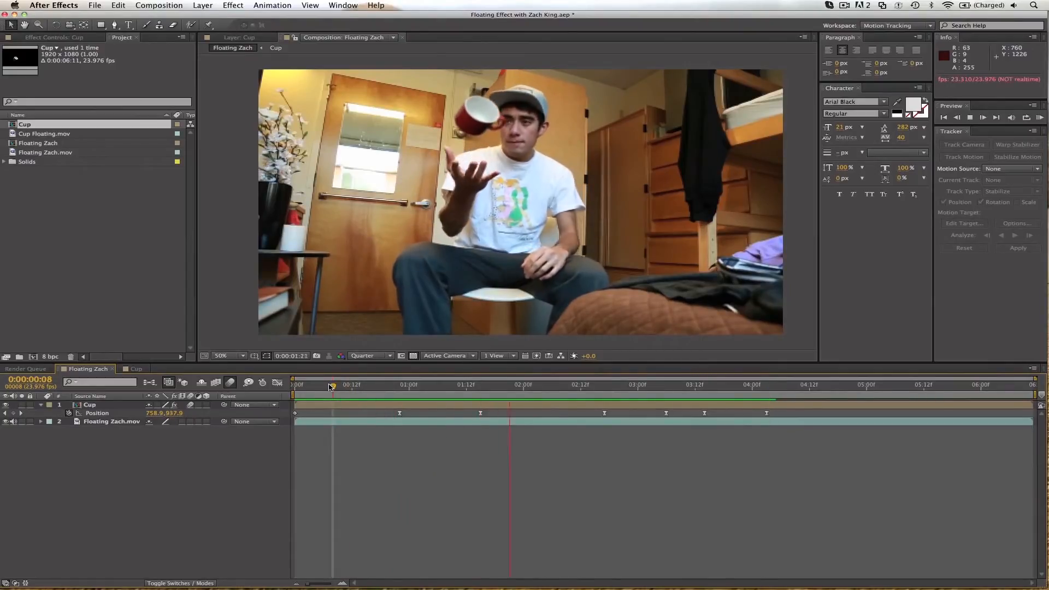
key(space)
Shift the last three Position keyframes about four frames later, so the final one sits at 0:00:04:07, and preview the drop.
mouse_move(672, 389)
mouse_down()
mouse_move(631, 389)
mouse_move(695, 384)
mouse_up()
drag(650, 411, 786, 413)
click(768, 413)
key(space)
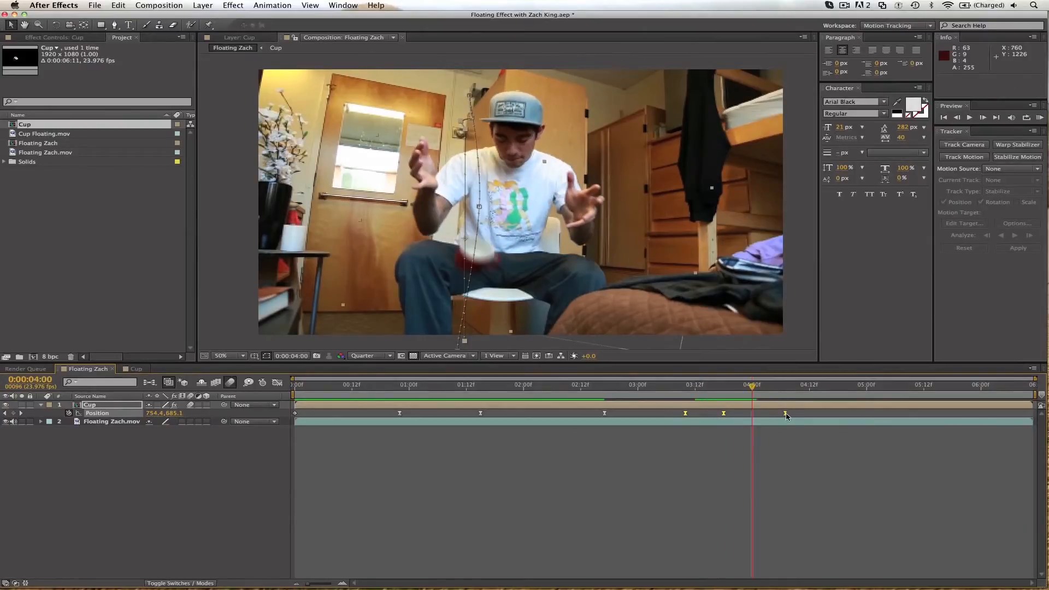
click(721, 479)
click(605, 386)
key(space)
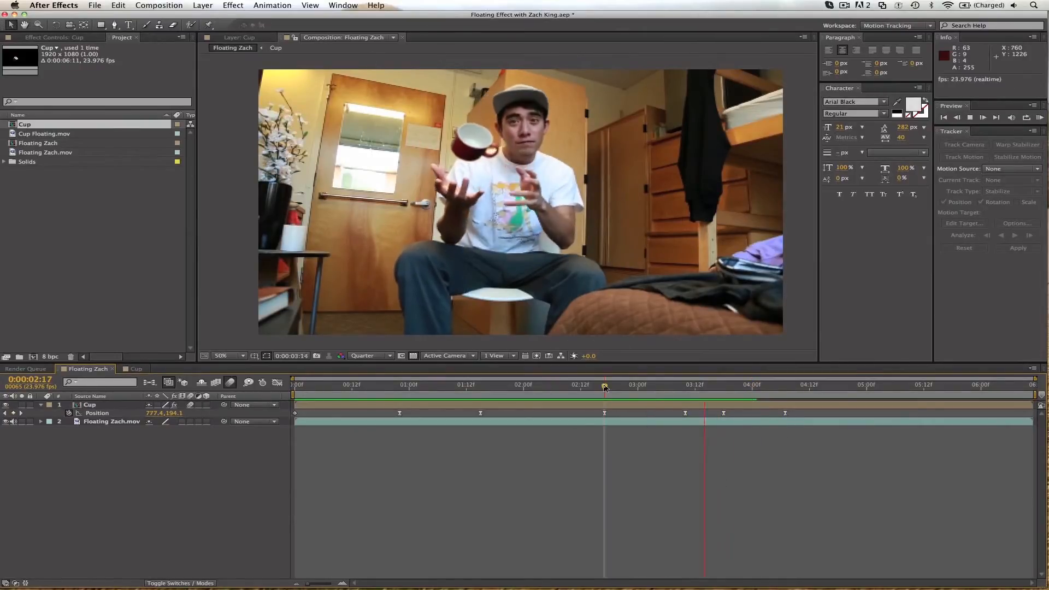
key(space)
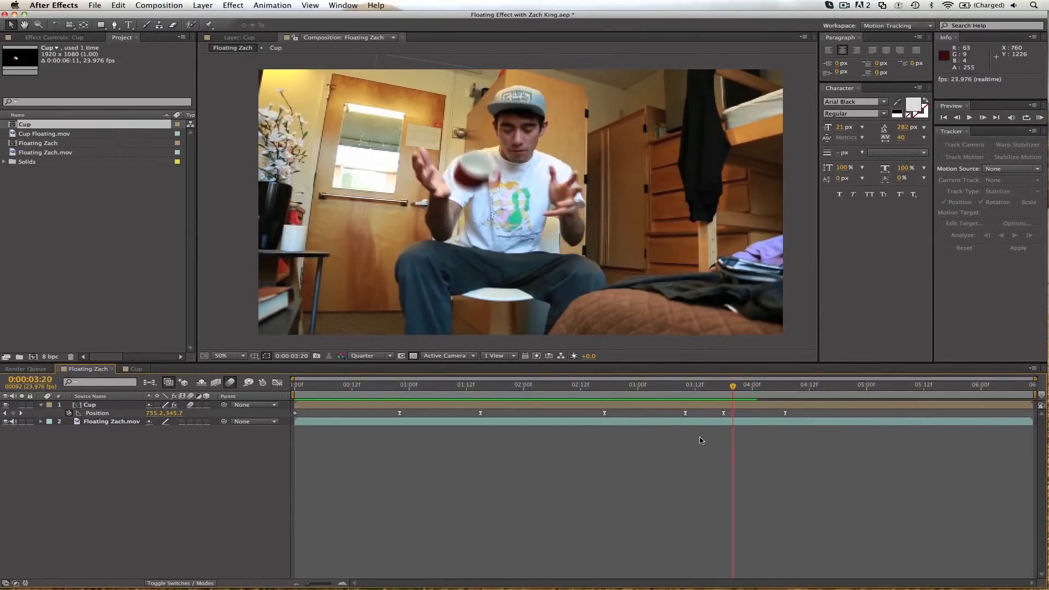
Delete the Cup's Position keyframe at about 0:00:03:18 and preview the fall.
drag(723, 413, 731, 413)
key(space)
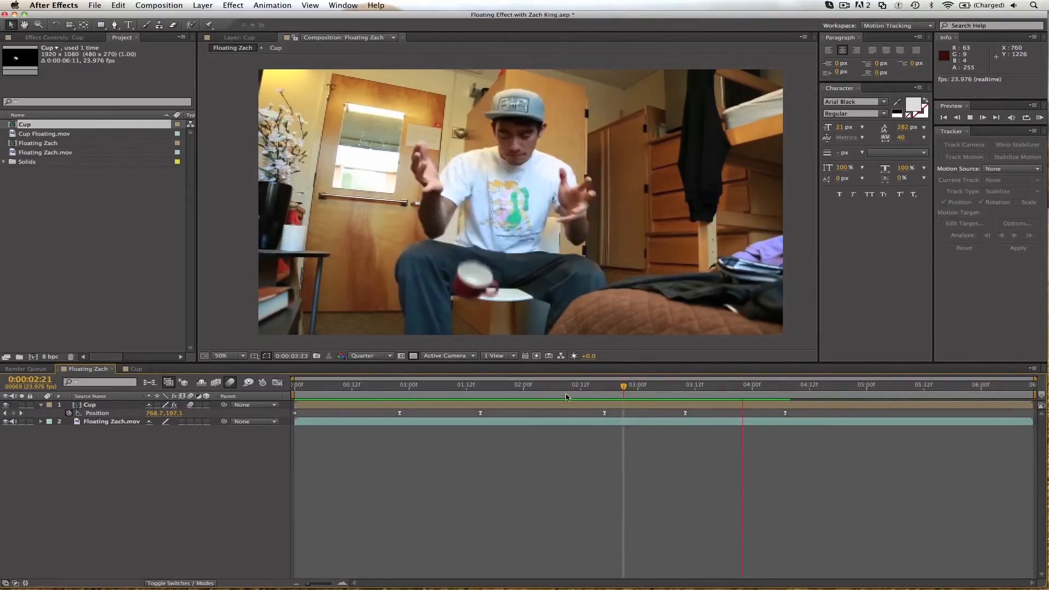
key(space)
Reshape the Cup's speed graph between 0:00:03:10 and 0:00:04:07 so the drop starts slowly and accelerates sharply.
click(686, 413)
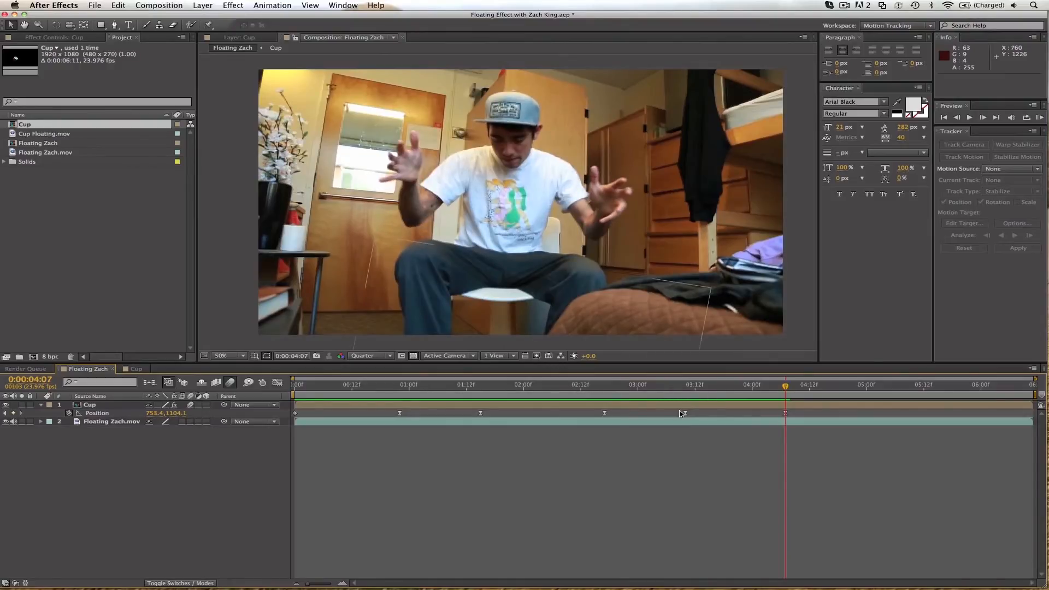
click(278, 382)
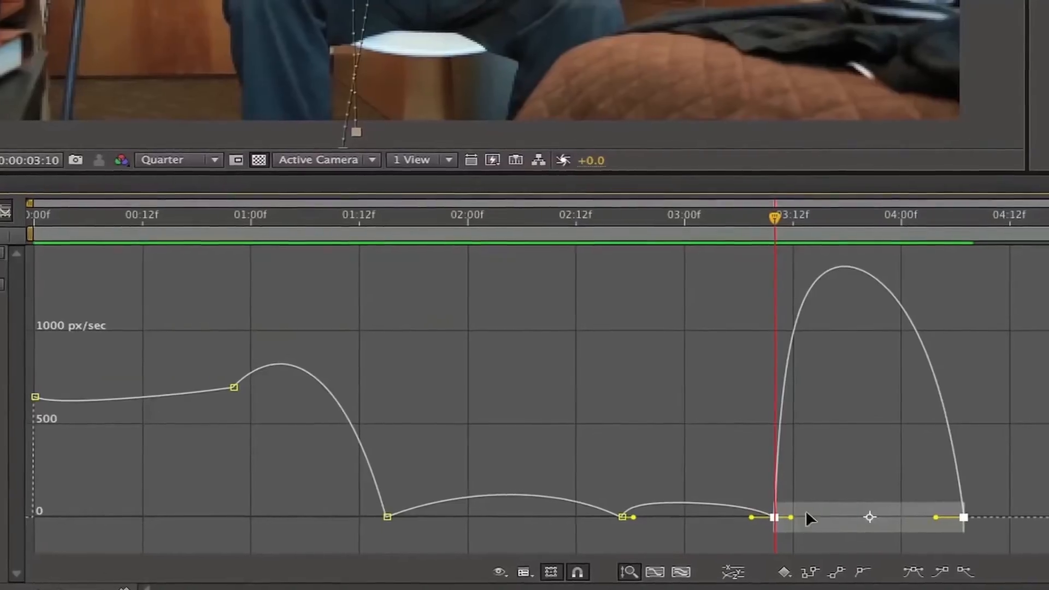
drag(772, 520, 813, 533)
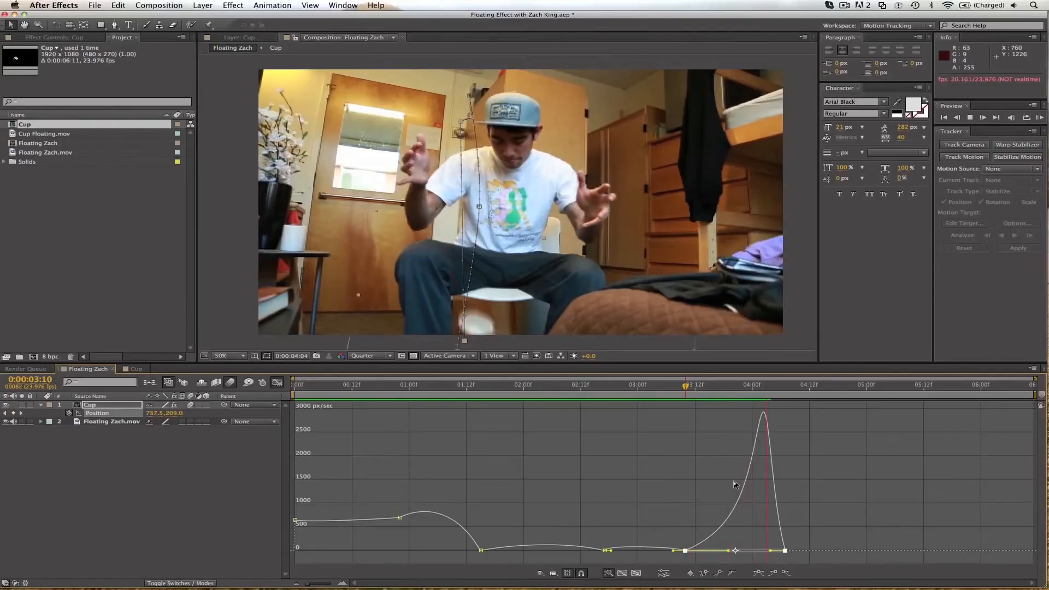
key(space)
Replay the accelerated drop and shift the final Position keyframe earlier in the speed graph, to about 0:00:04:03.
click(687, 387)
key(space)
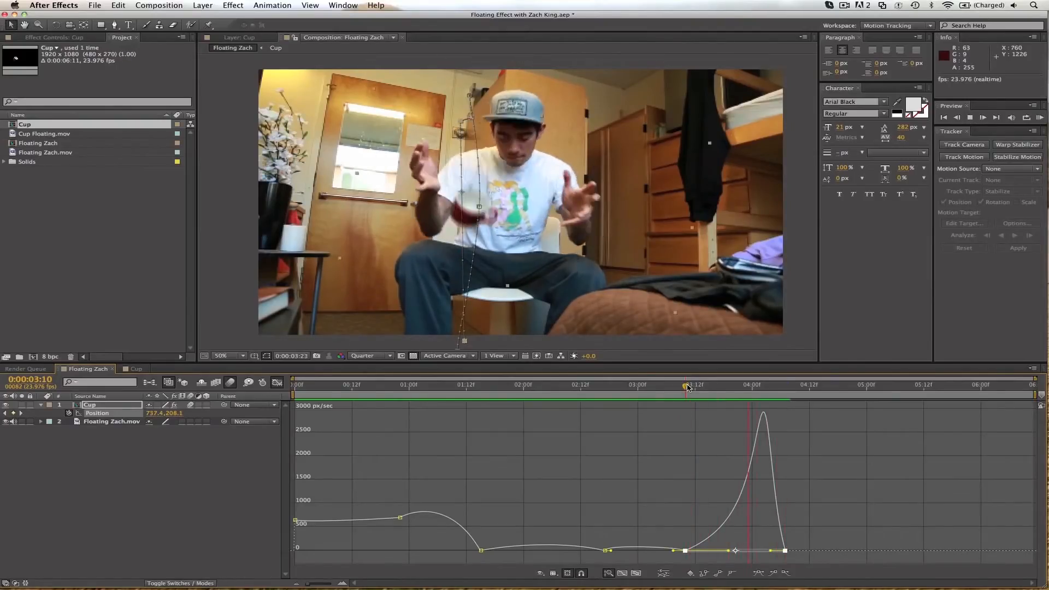
key(space)
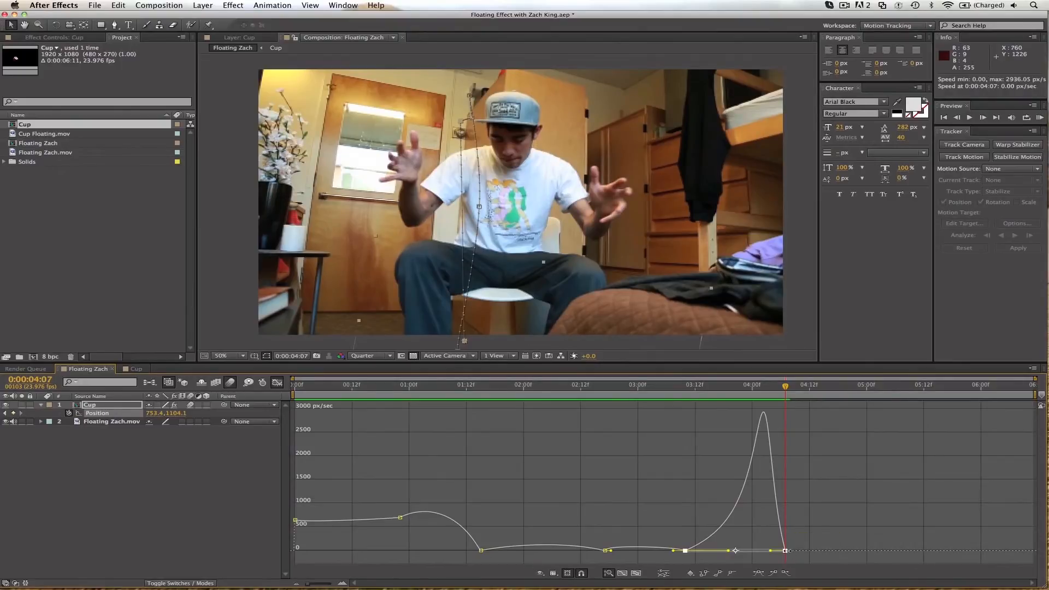
drag(786, 551, 768, 551)
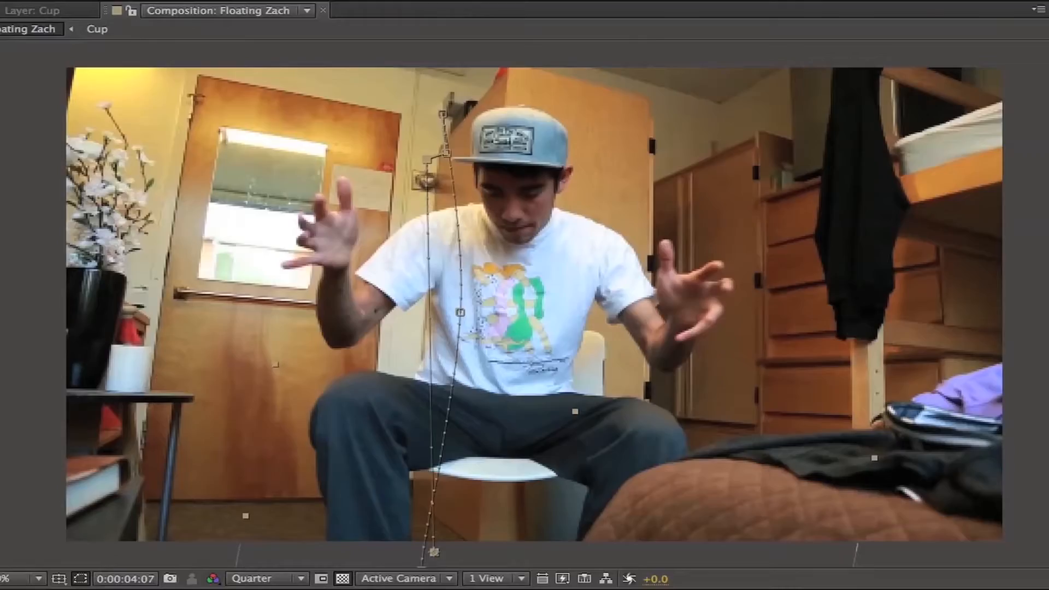
key(space)
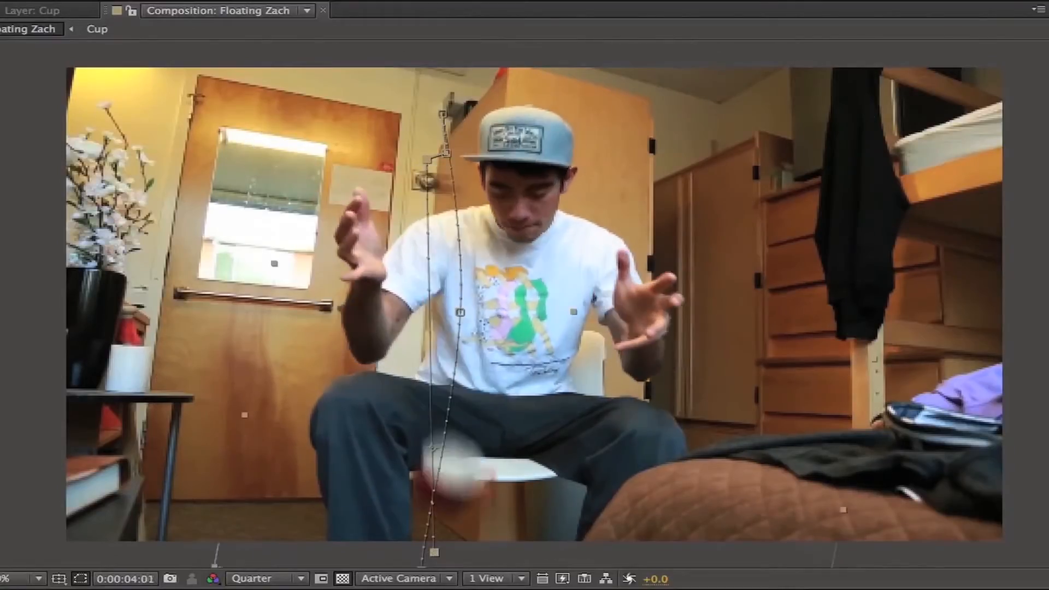
Compare the falling Cup at 0:00:04:00 with its layer motion blur switched off and back on.
drag(776, 386, 752, 386)
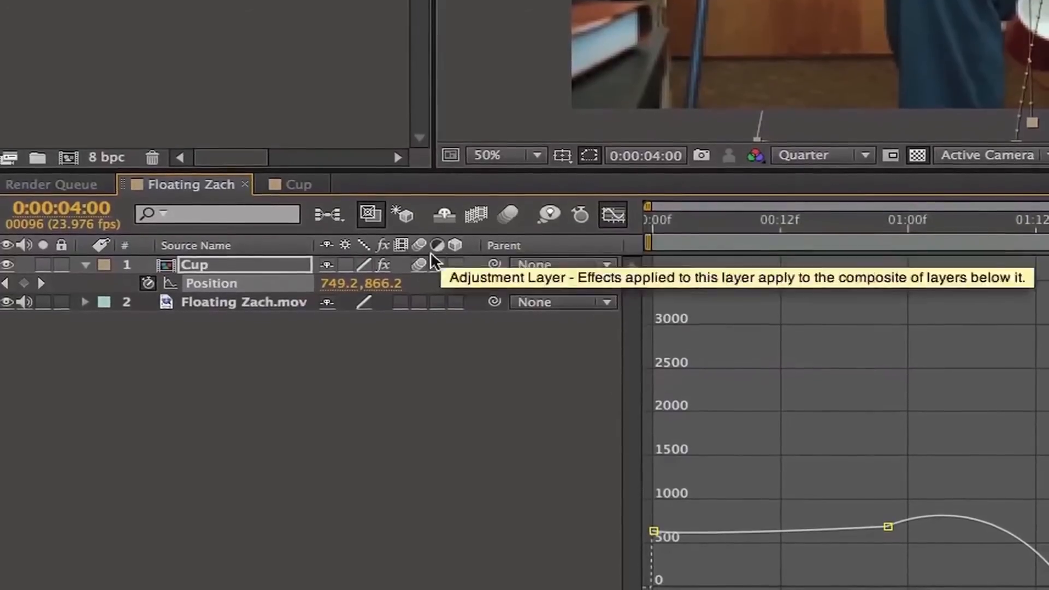
click(507, 210)
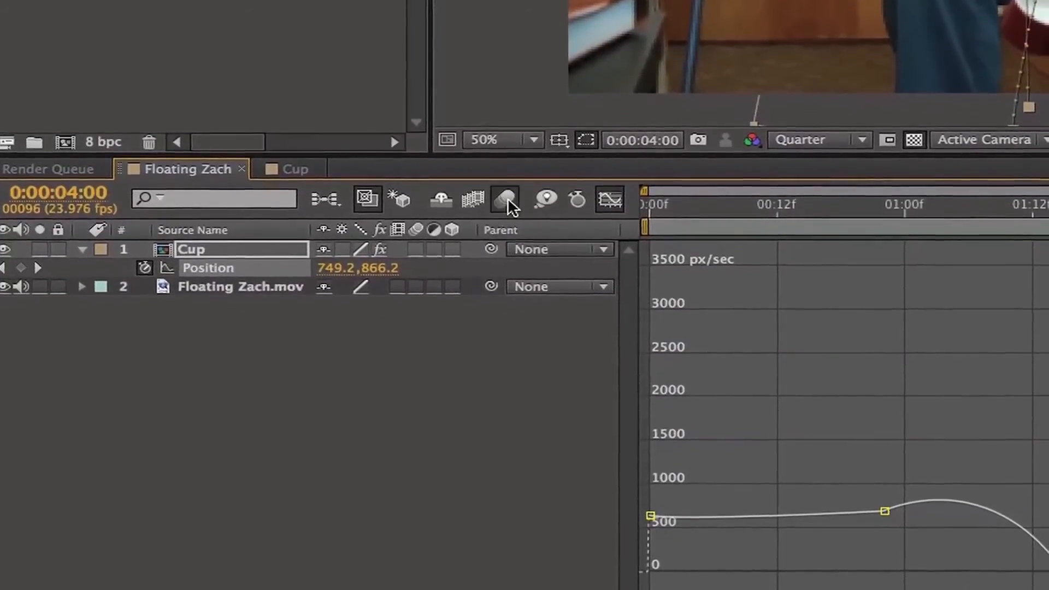
click(414, 244)
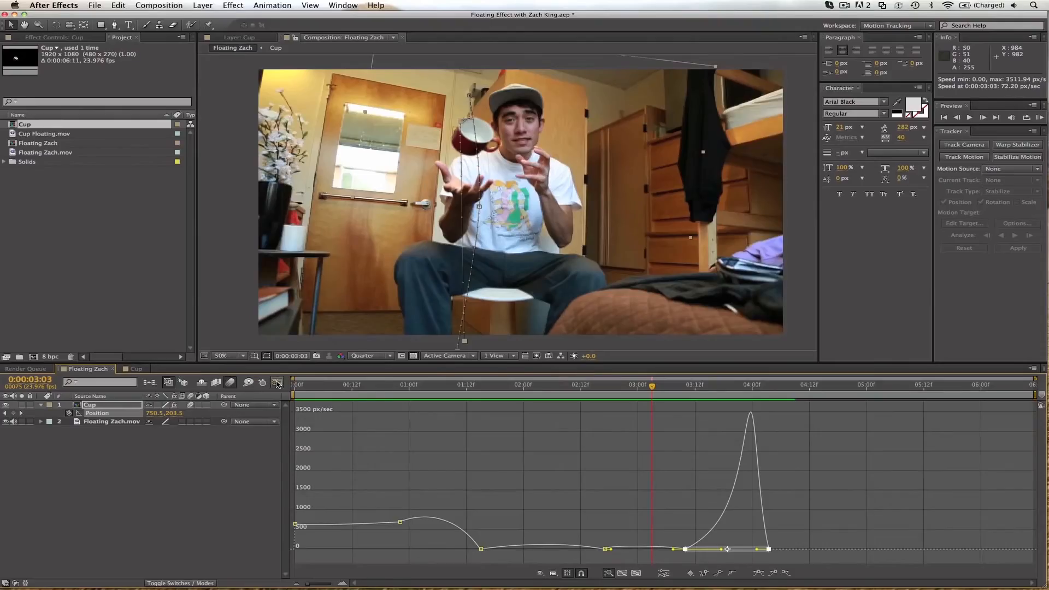
Leave the graph view, shift the last two Position keyframes earlier to about 0:00:03:06 and 0:00:04:00, and preview the drop.
click(277, 384)
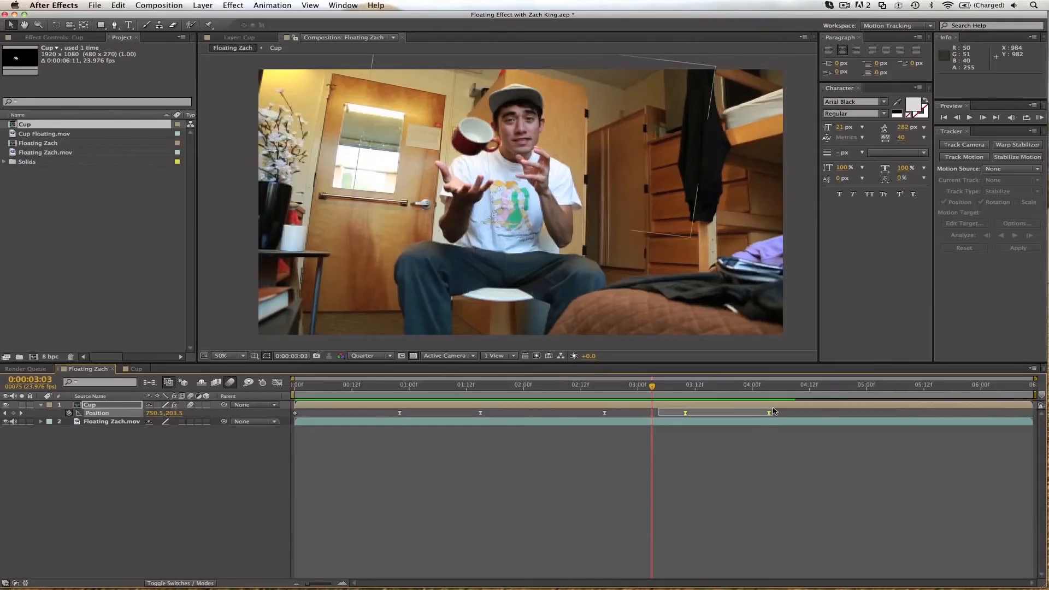
drag(768, 416, 751, 415)
key(space)
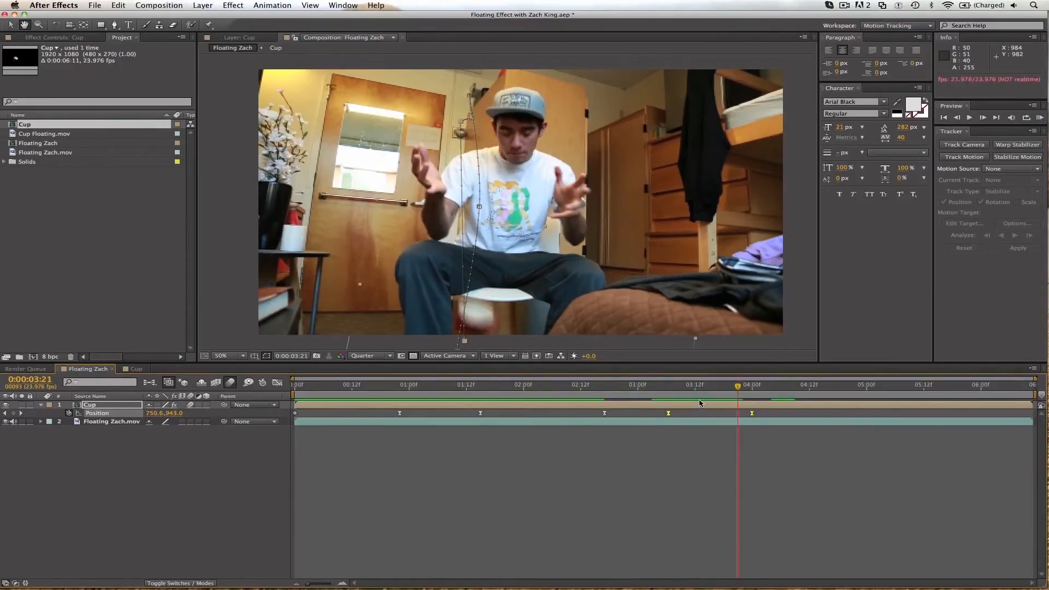
key(space)
key(space)
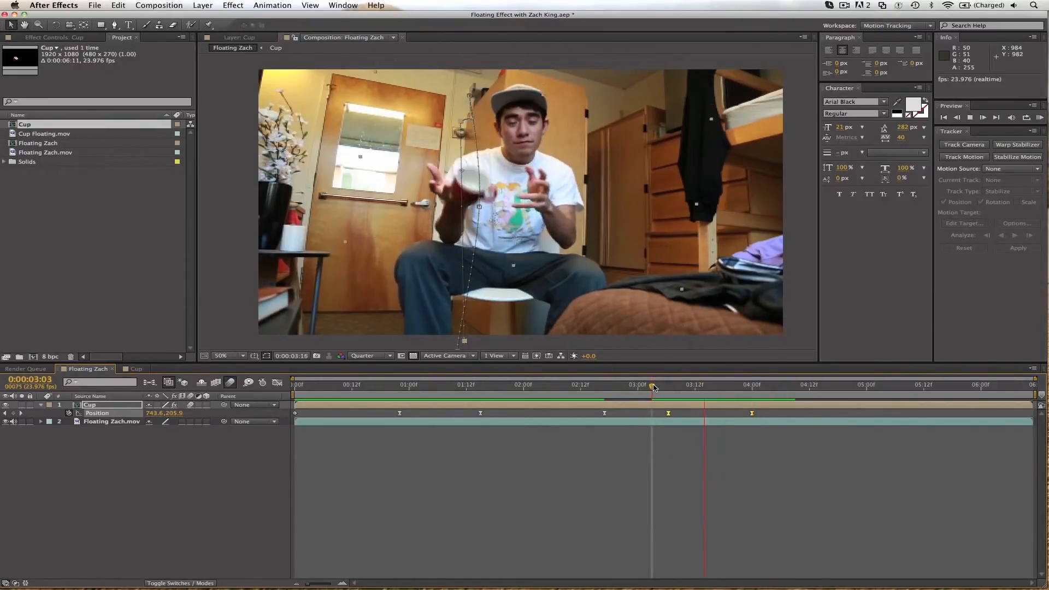
key(space)
Preview the animation from the start and shift the final Position keyframe one frame earlier, to about 0:00:03:23.
drag(645, 386, 760, 385)
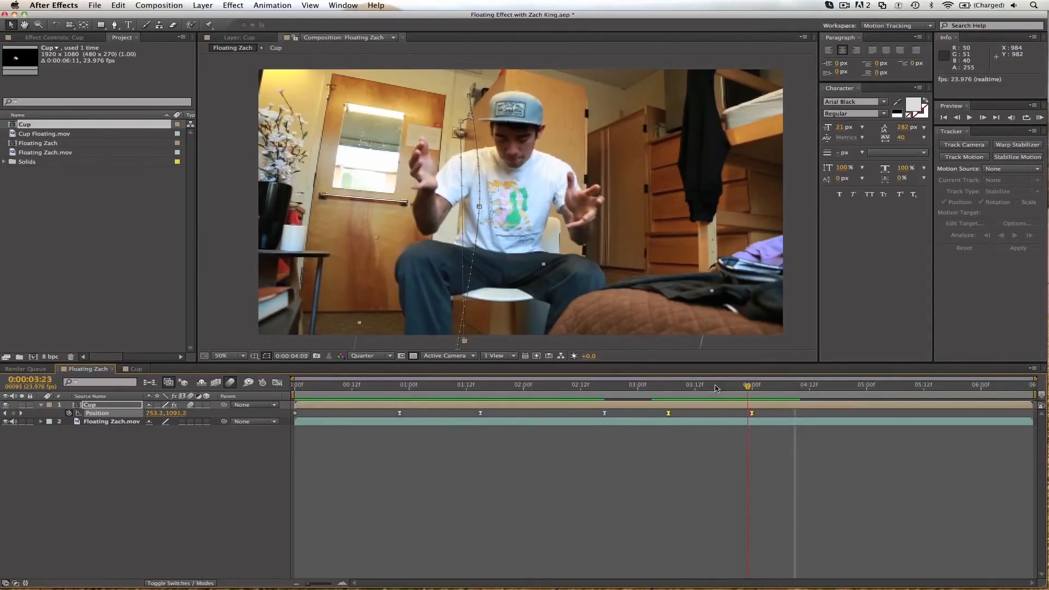
click(495, 386)
key(Home)
key(space)
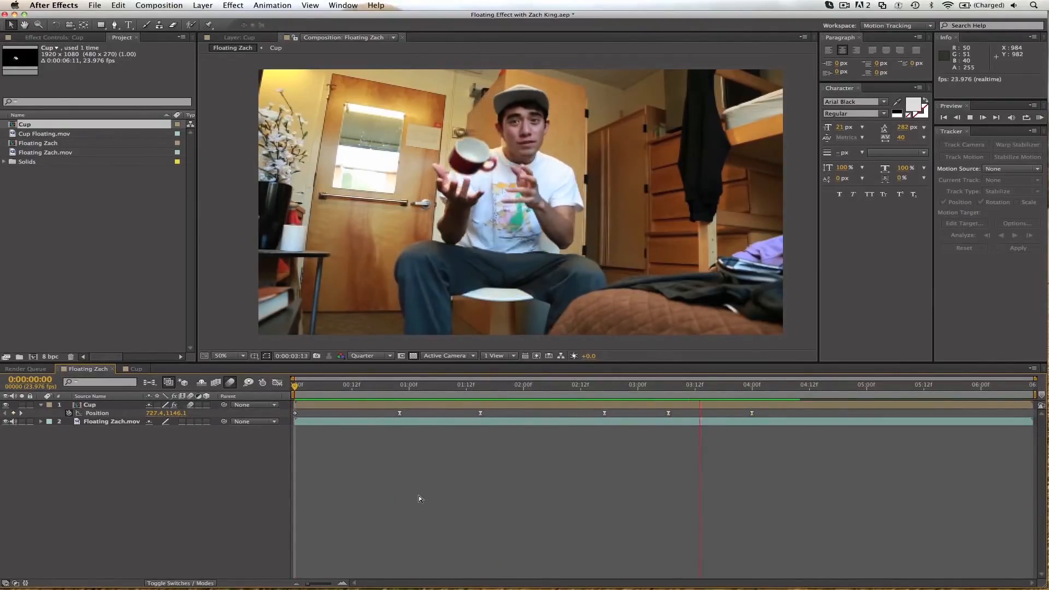
key(space)
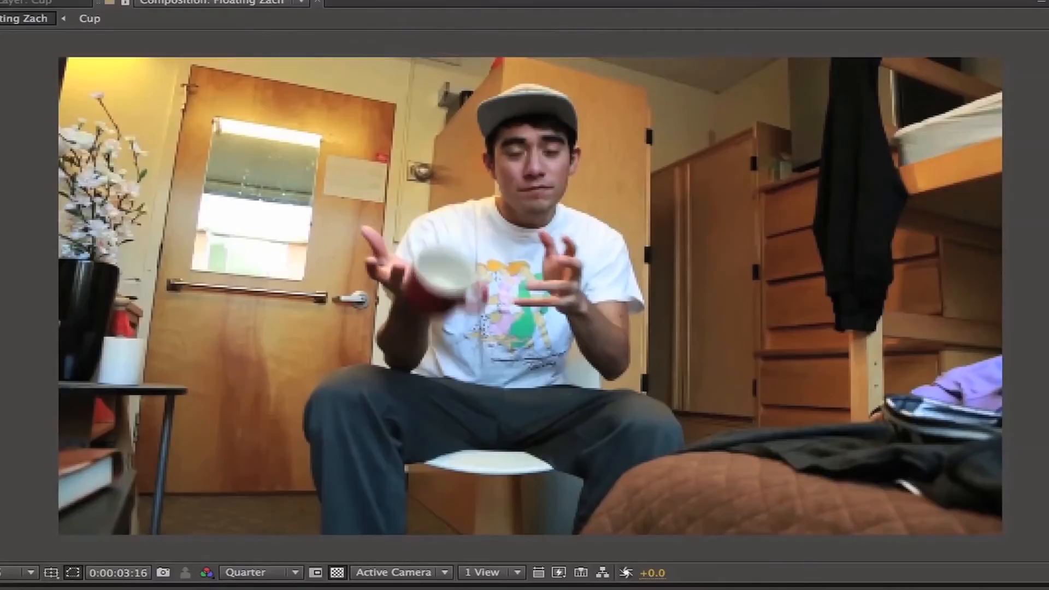
Select the Floating Zach.mov layer and go to 0:00:03:13, just as the cup reaches the fingers.
drag(723, 385, 711, 385)
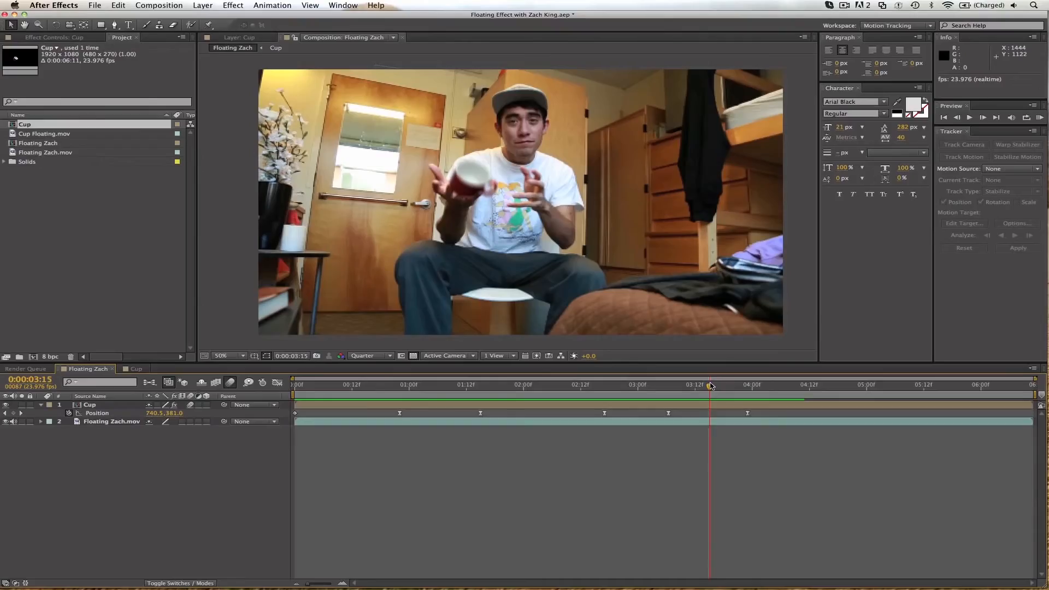
click(109, 423)
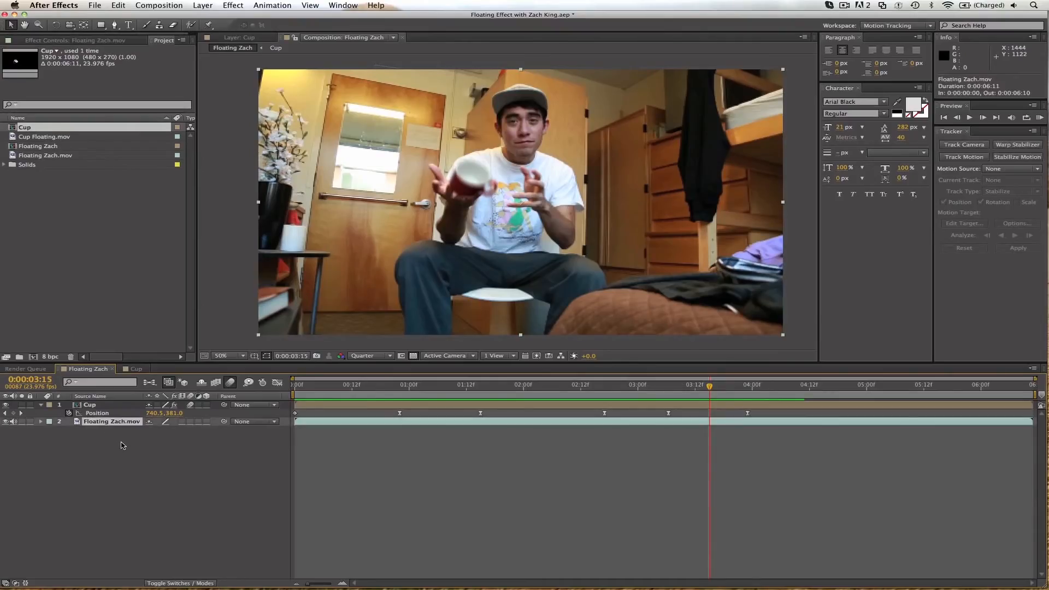
key(Page_Up)
key(Page_Up)
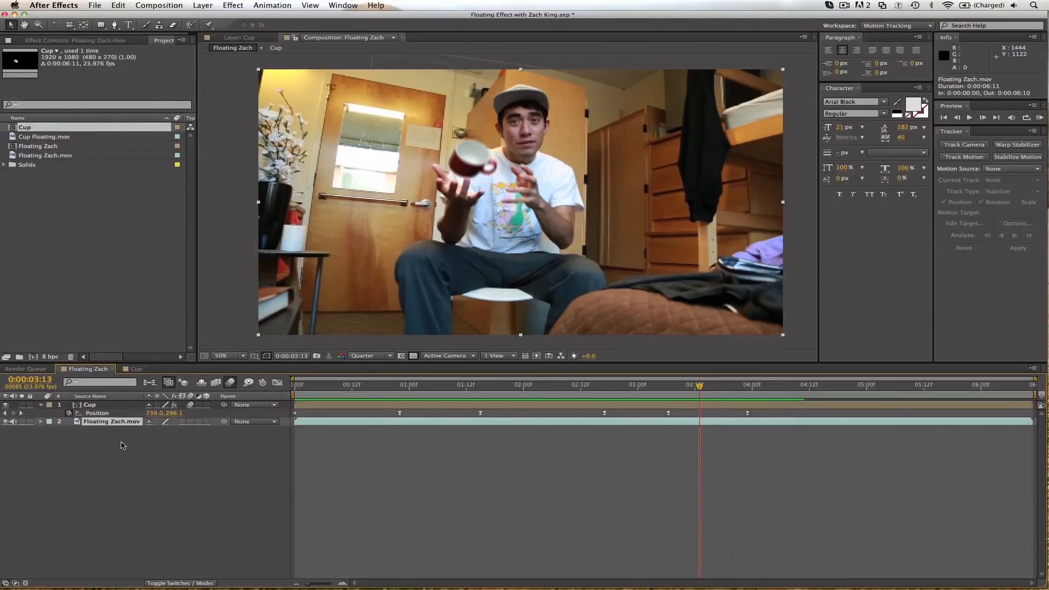
key(Page_Up)
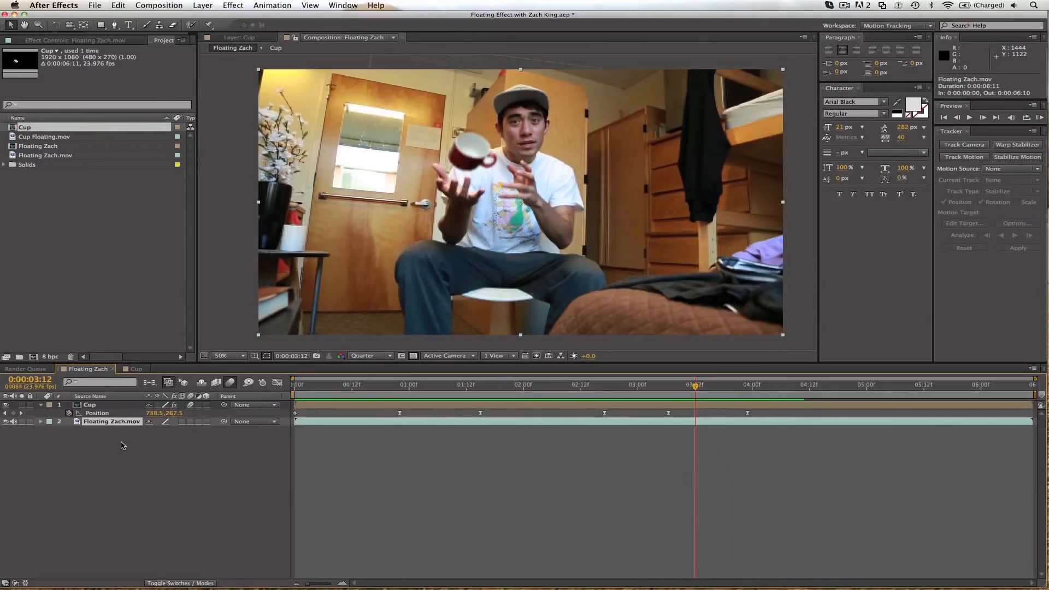
key(Page_Down)
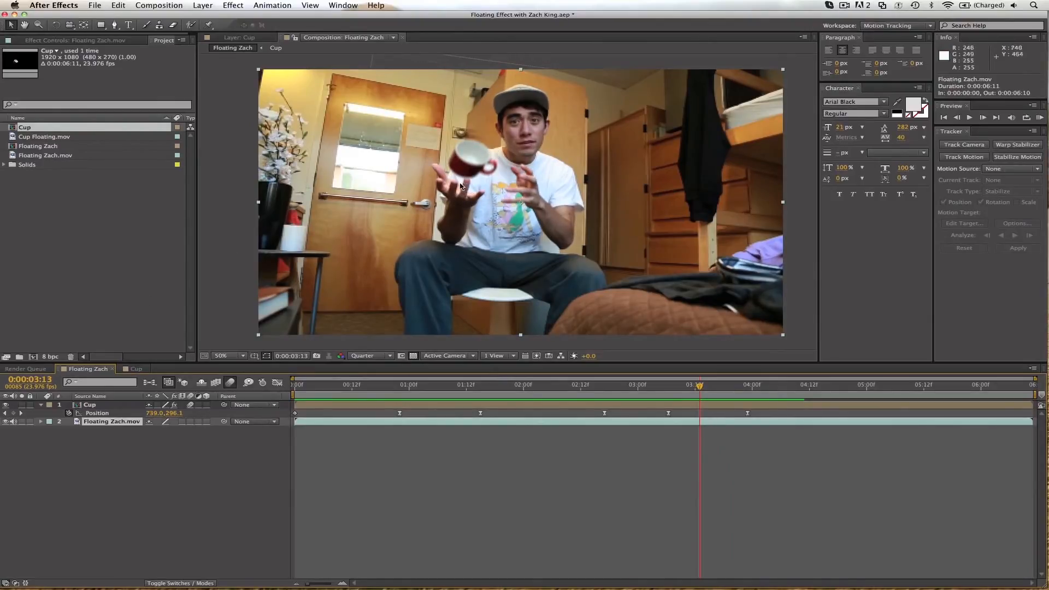
Magnify the composition view to 100% and set its preview resolution to Half.
key(period)
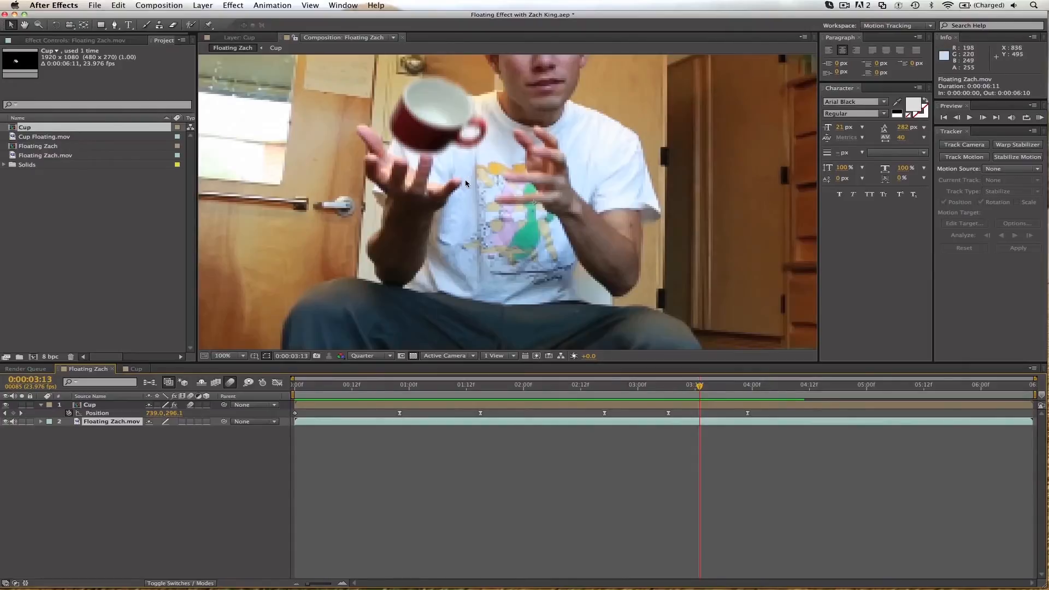
click(373, 358)
click(368, 398)
click(372, 358)
click(367, 389)
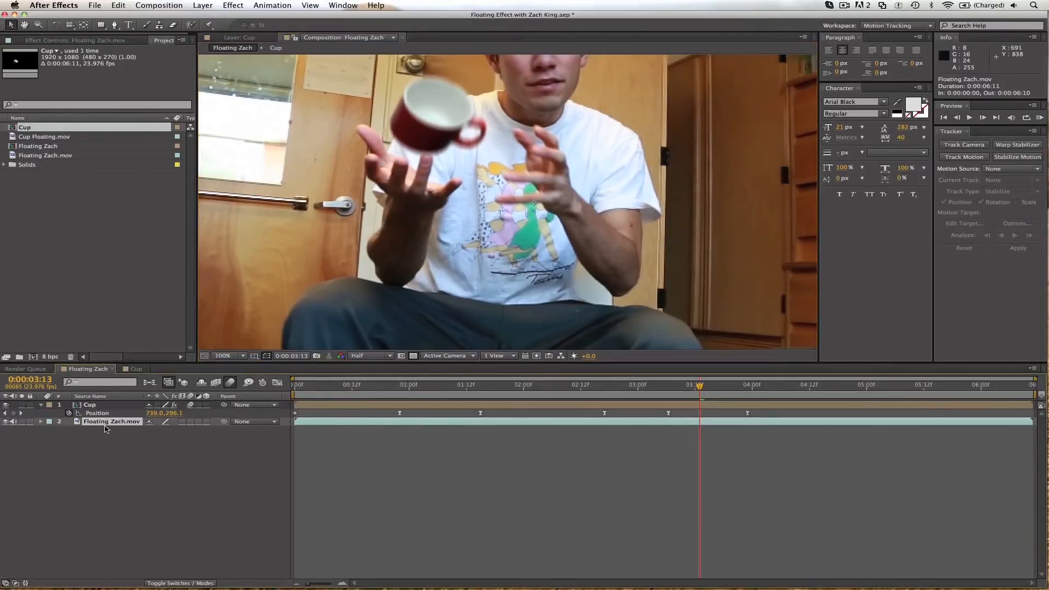
Duplicate the Floating Zach.mov layer and rename the copy "mask".
key(super+d)
key(Return)
text(mask)
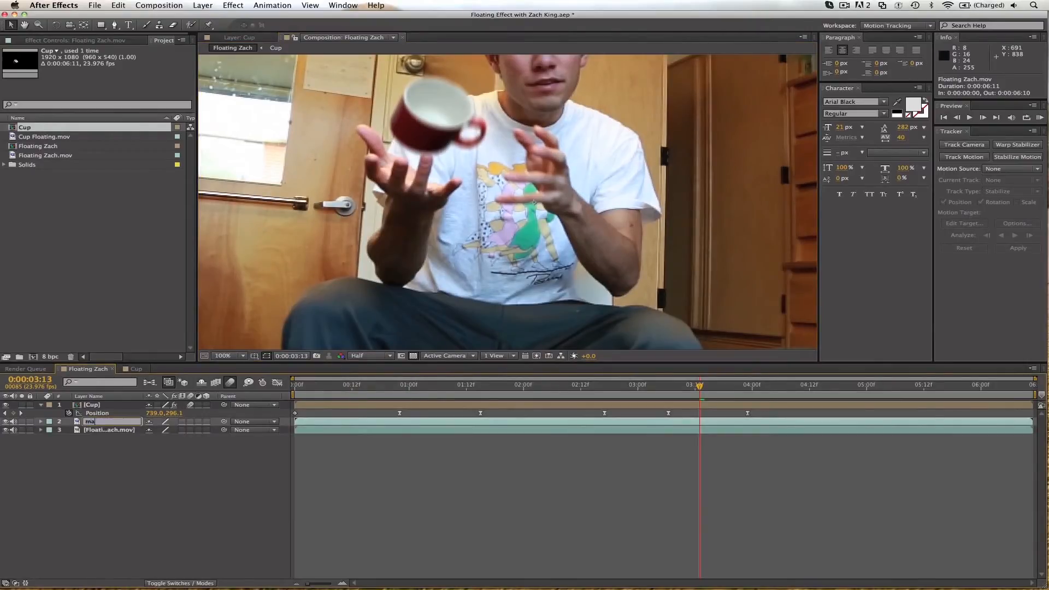
key(Return)
Place the mask layer above the Cup and trim its start to 0:00:03:13.
drag(97, 426, 98, 406)
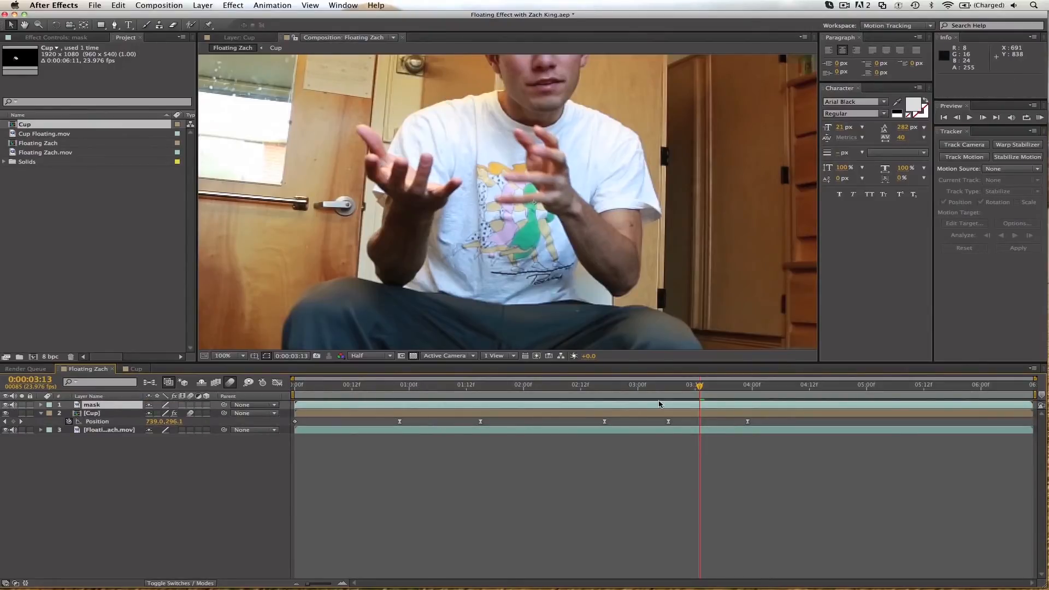
key(alt+bracketleft)
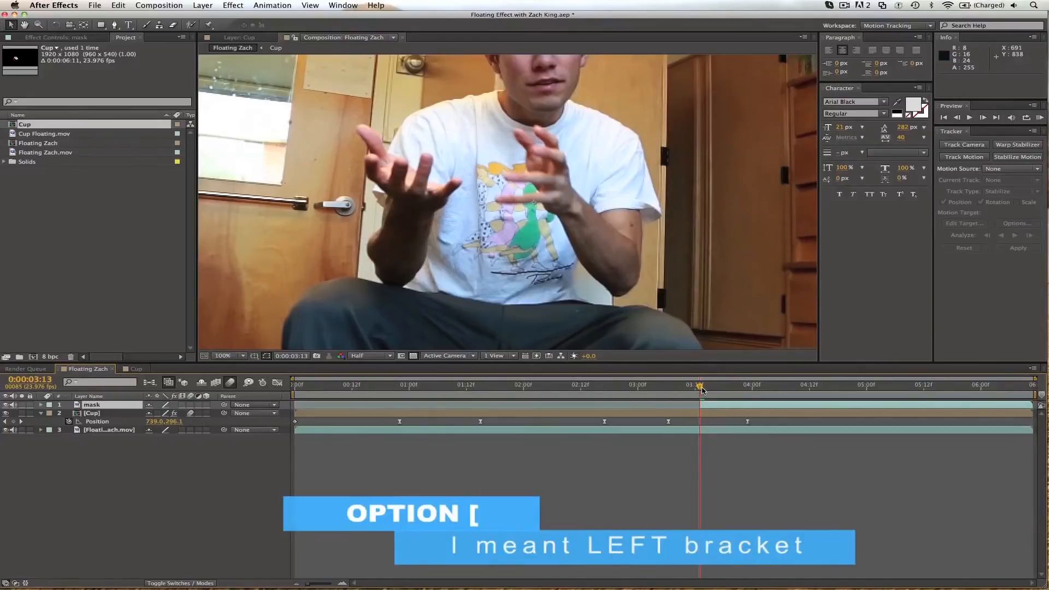
Draw a closed RotoBezier mask on the mask layer around the raised finger, little finger and palm edge beneath the cup.
key(g)
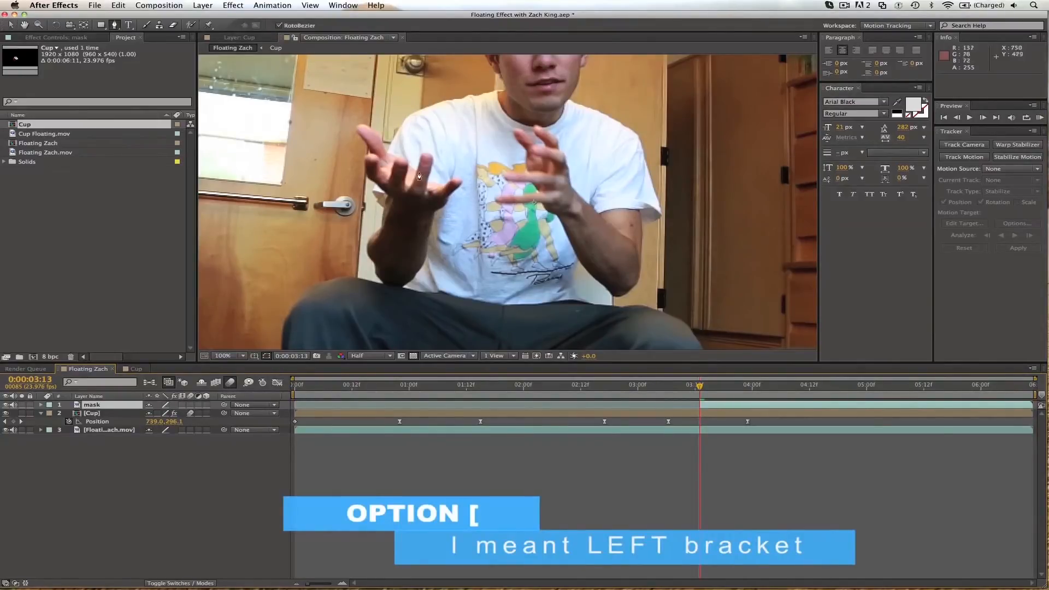
click(416, 174)
key(super+z)
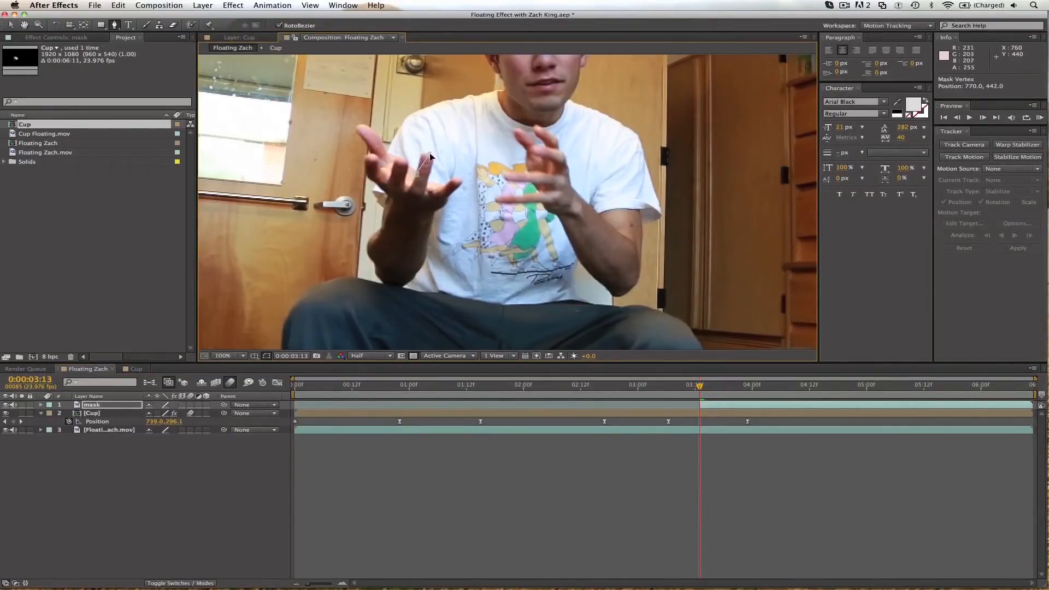
click(432, 164)
click(427, 182)
click(440, 187)
click(448, 198)
click(433, 212)
drag(400, 195, 404, 186)
click(417, 174)
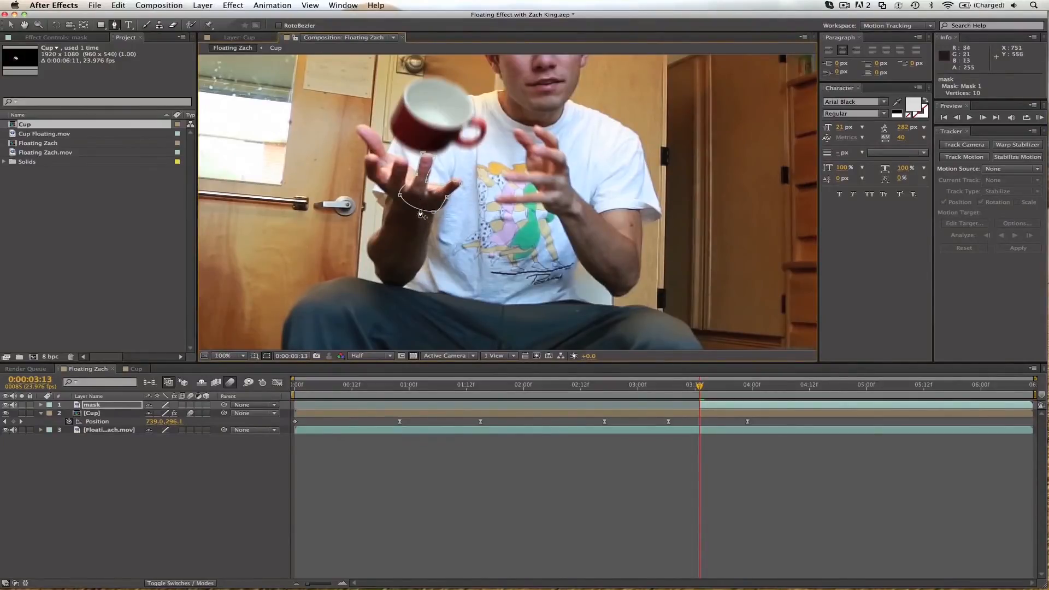
key(v)
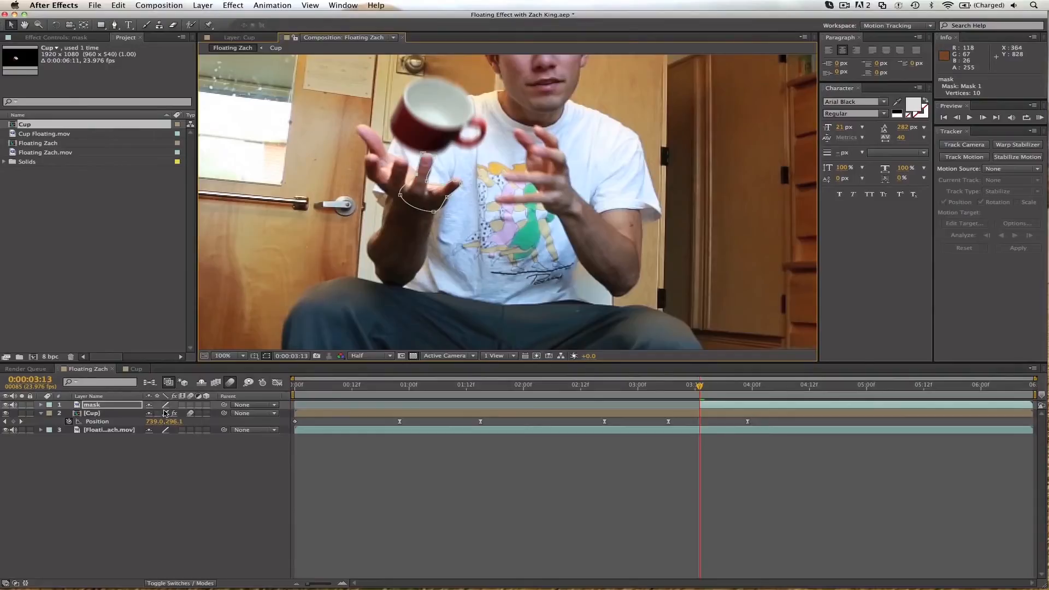
Set Mask 1's feather to 5 pixels and start keyframing its mask path at 0:00:03:13.
key(f)
click(160, 421)
text(5)
key(Return)
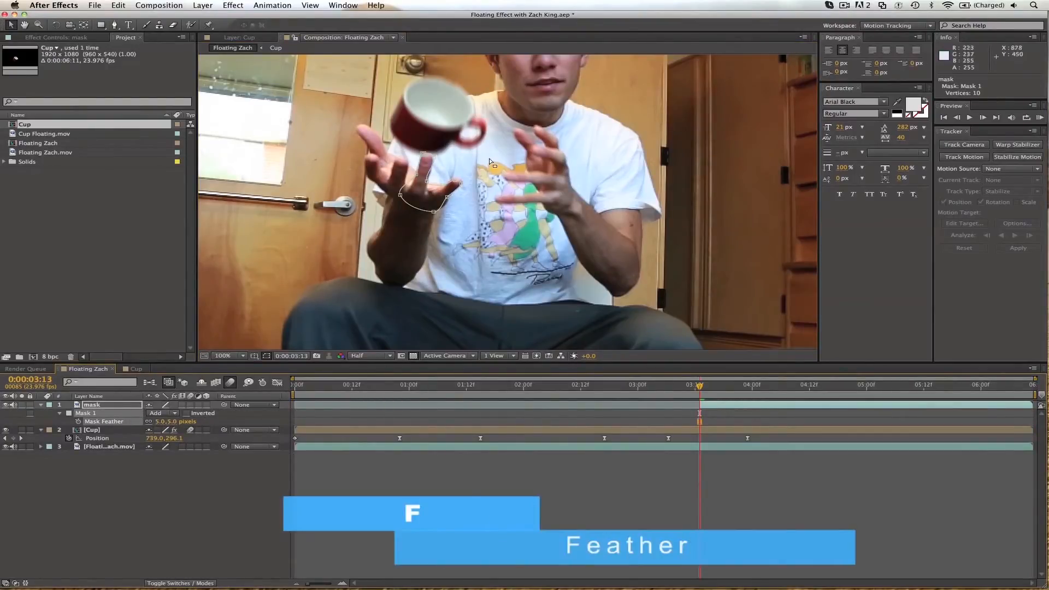
key(m)
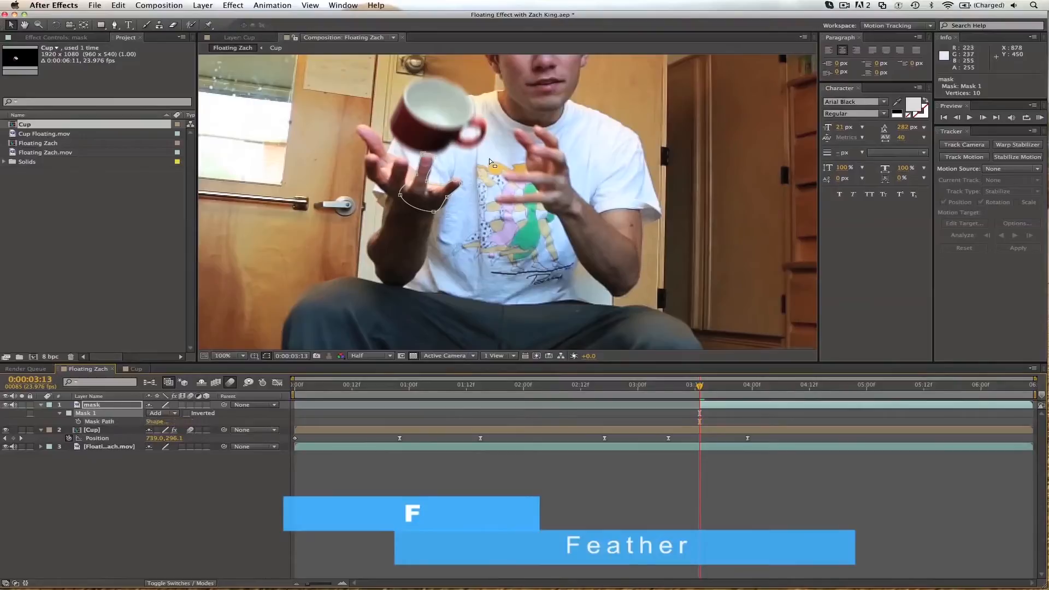
click(79, 422)
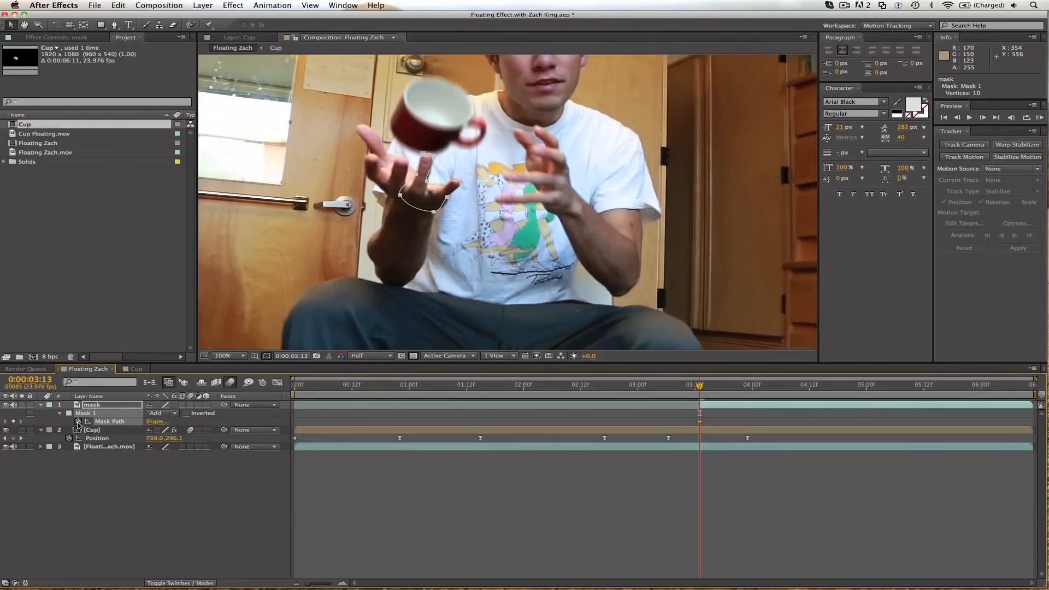
At 0:00:03:14, reshape the mask path to follow the raised finger in front of the cup.
key(Page_Down)
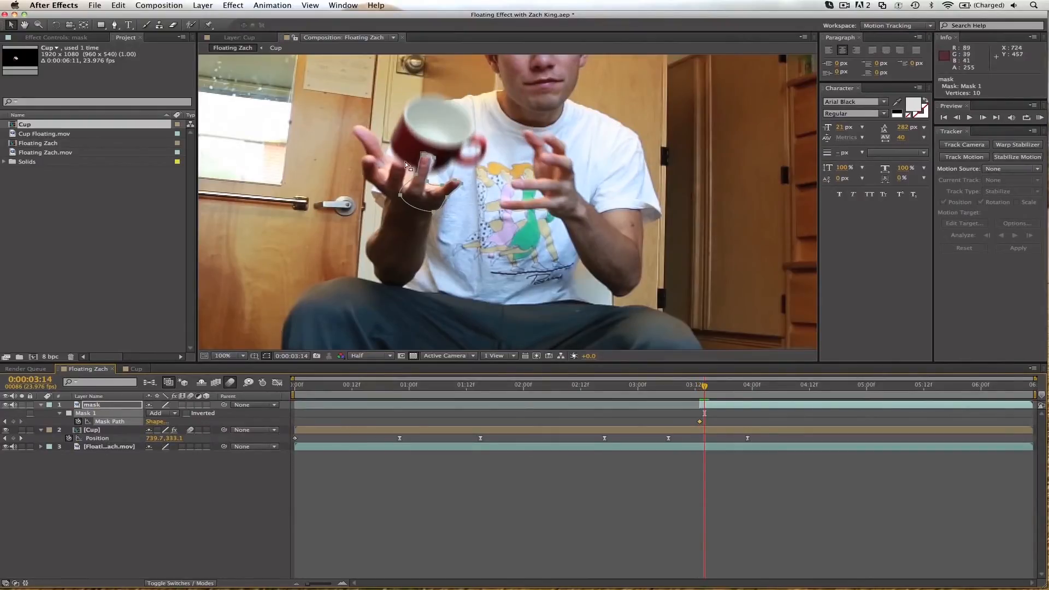
drag(424, 158, 422, 158)
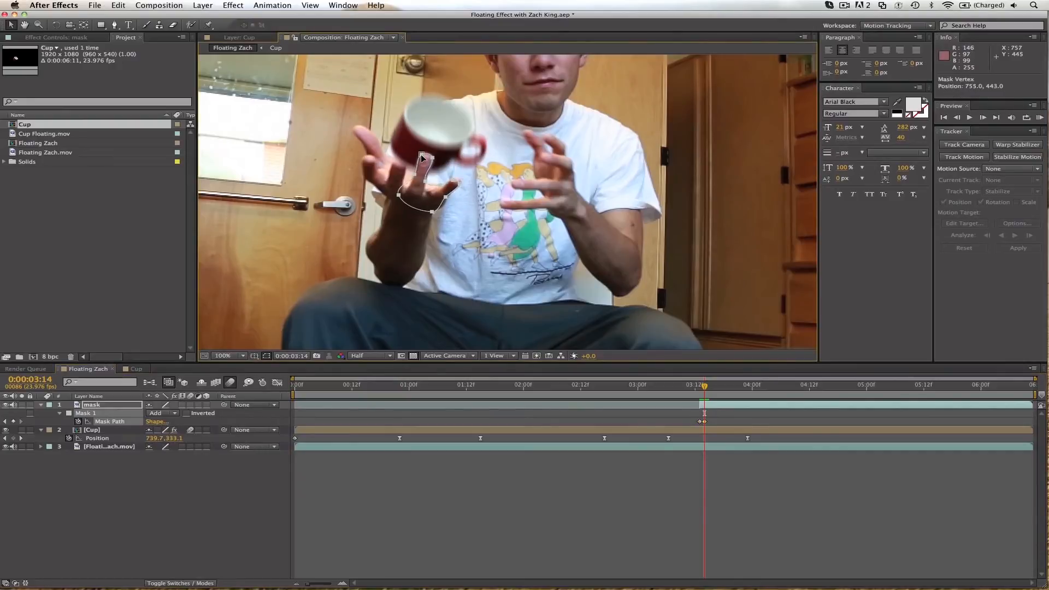
double_click(427, 184)
key(period)
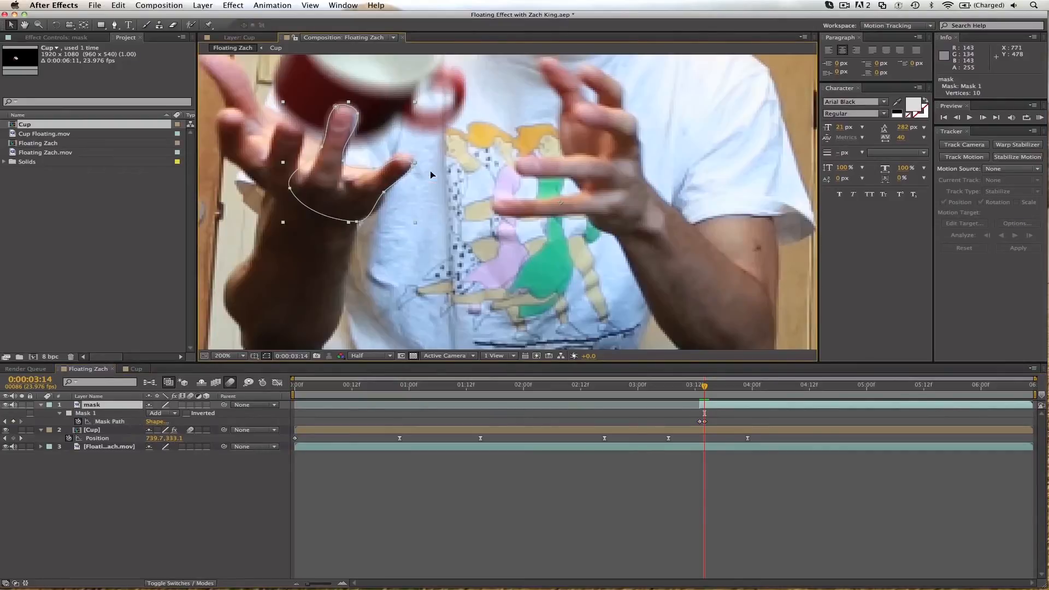
drag(344, 161, 338, 166)
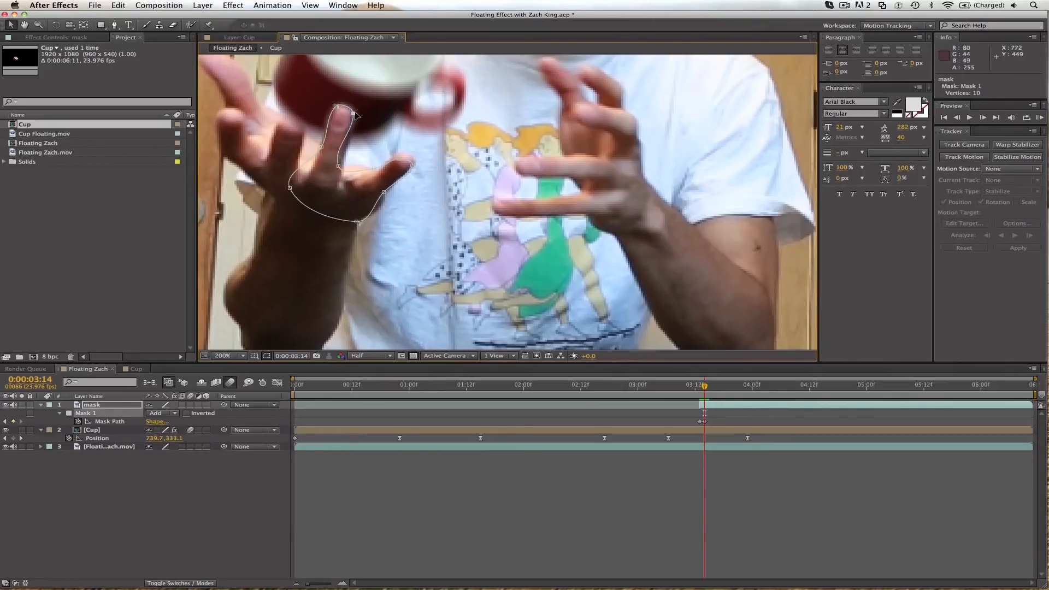
At 0:00:03:15, add a vertex to the mask path and extend the mask across the fingers toward the thumb.
key(Page_Down)
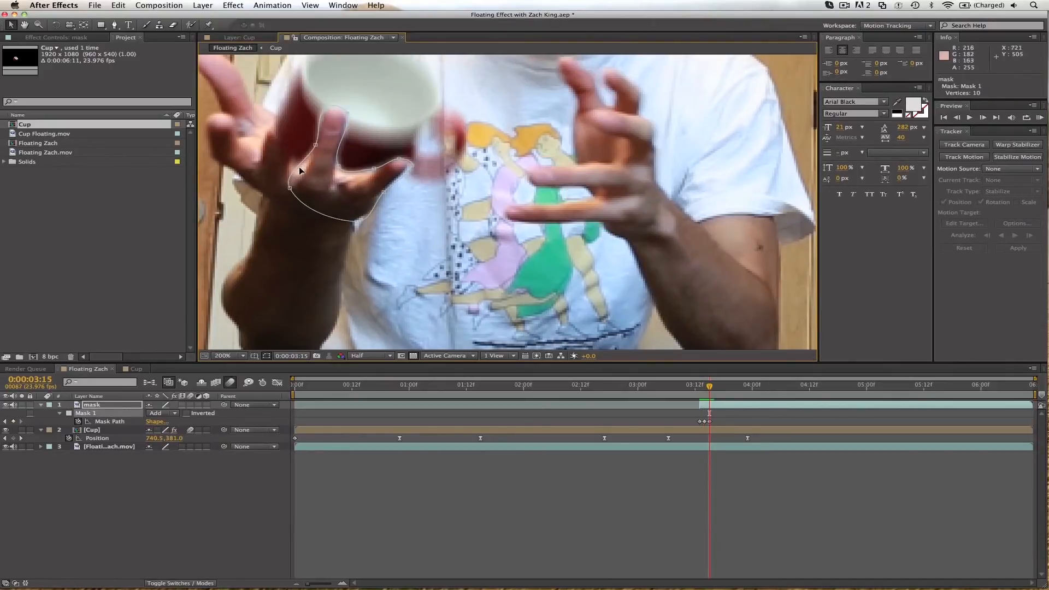
key(g)
click(299, 170)
key(v)
drag(299, 165, 235, 96)
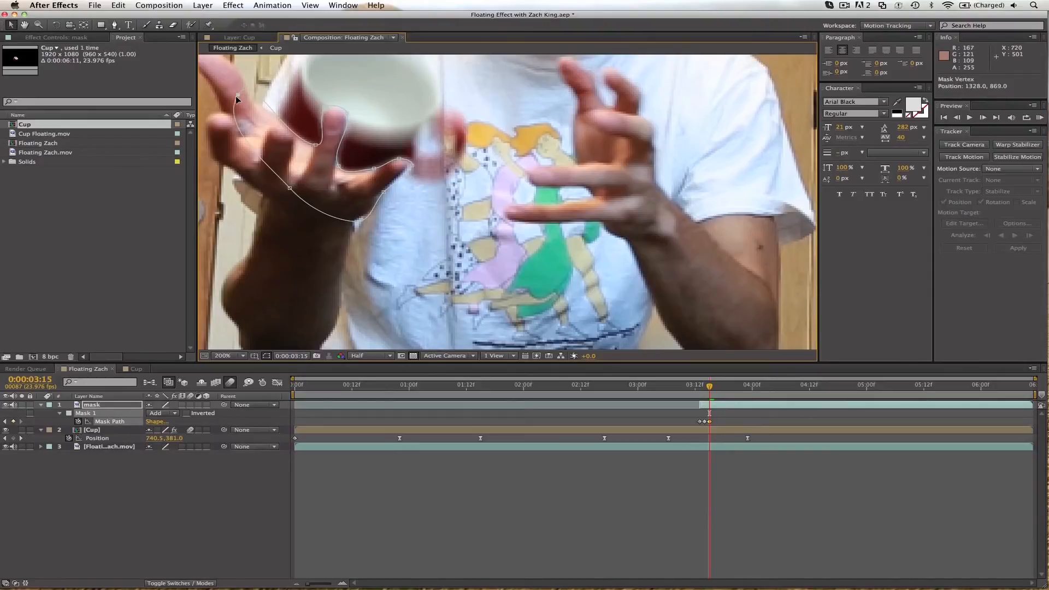
At 0:00:03:16, fit the mask to the fingers, extend it down the forearm and add a vertex at the wrist.
key(Page_Down)
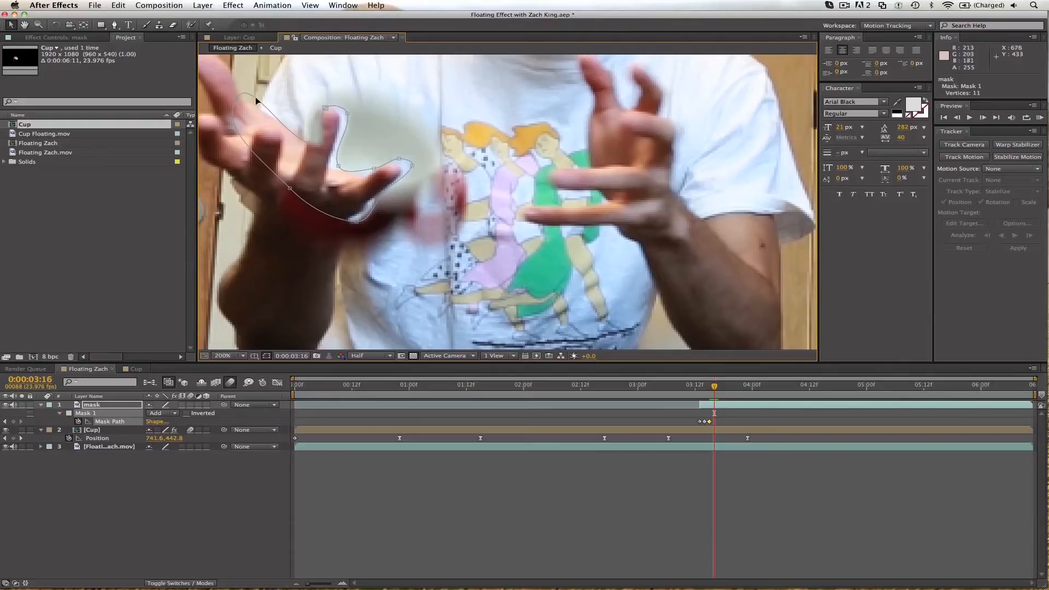
drag(297, 75, 397, 162)
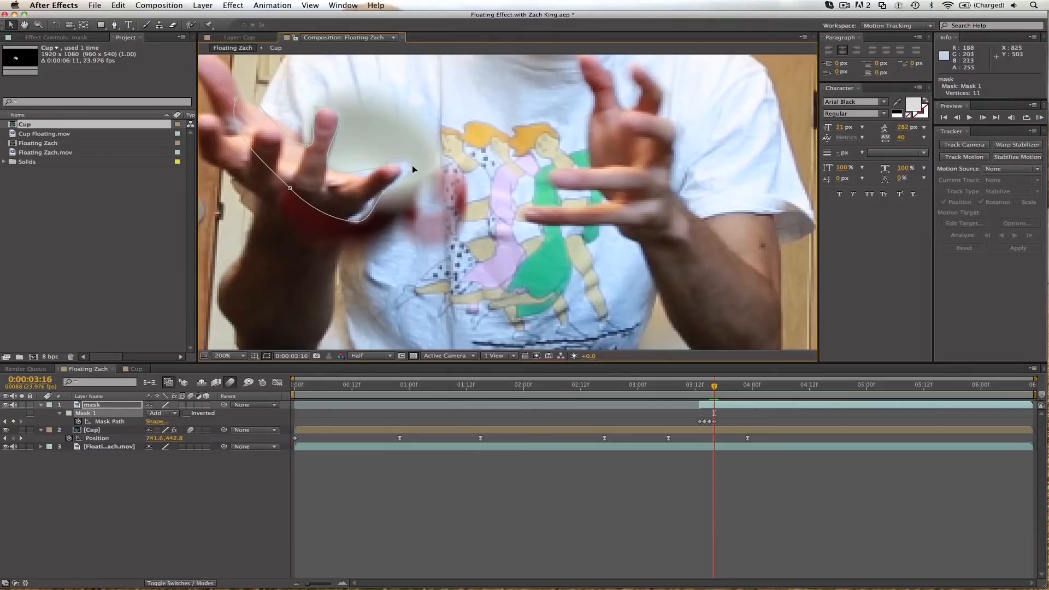
drag(357, 223, 317, 266)
key(g)
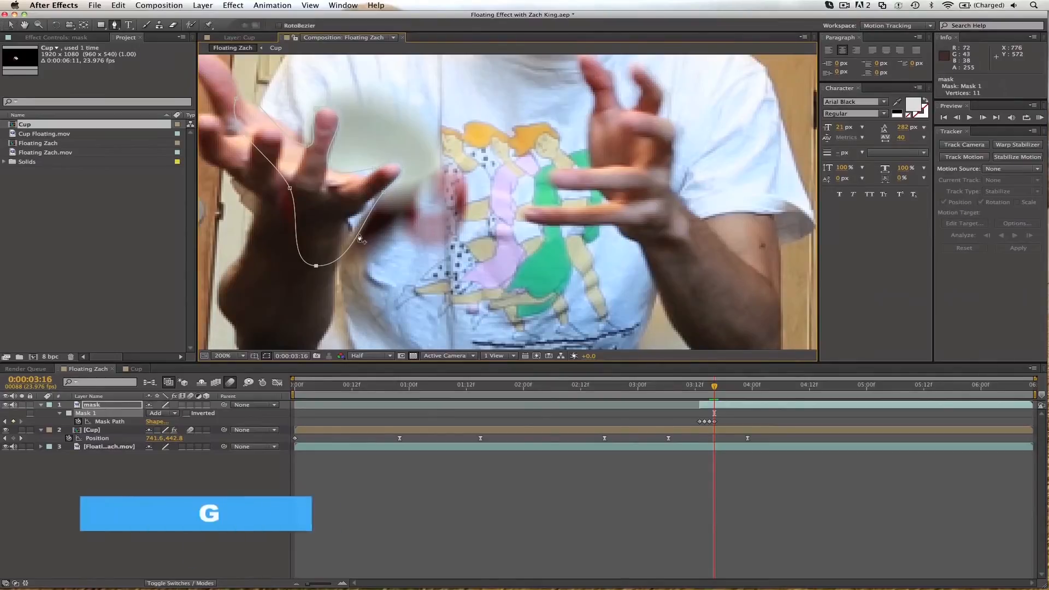
click(349, 223)
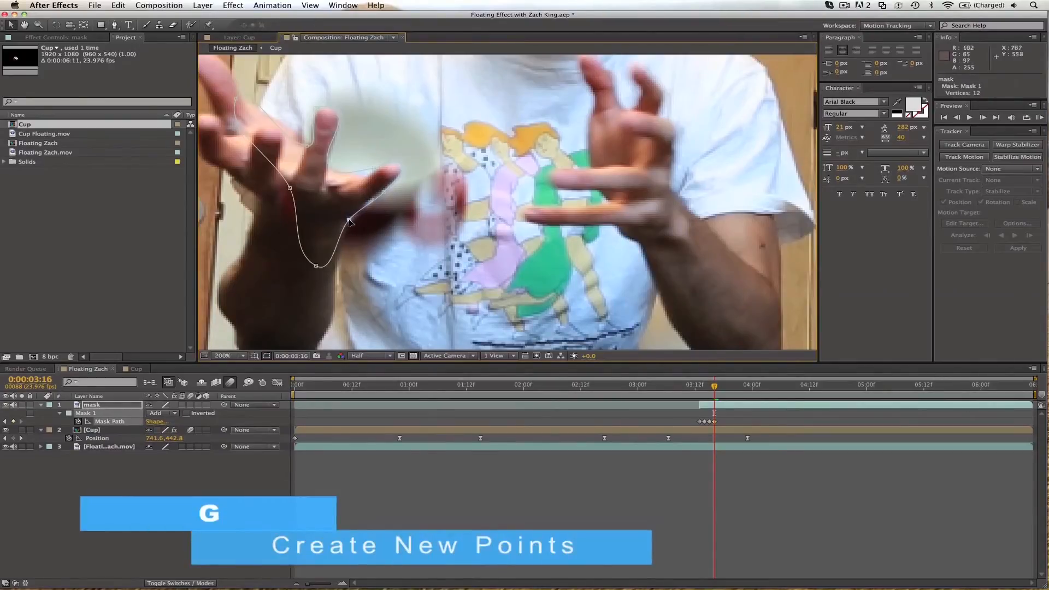
drag(295, 191, 212, 237)
Reshape the mask path to cover the forearm beside the falling cup at 0:00:03:17 and 0:00:03:18.
key(Page_Up)
key(Page_Down)
key(Page_Down)
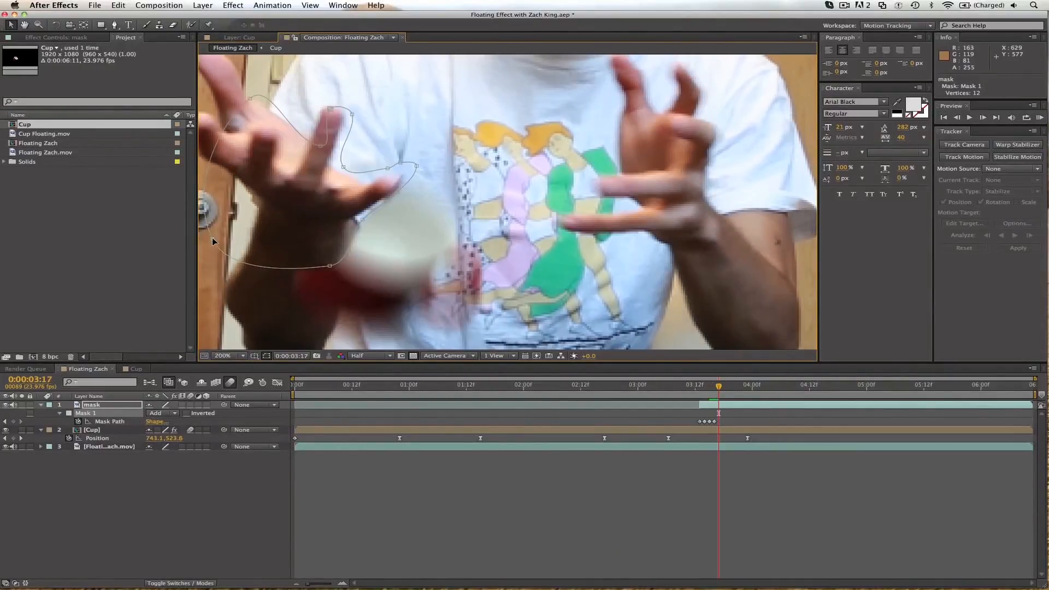
drag(330, 266, 285, 337)
drag(359, 222, 354, 220)
drag(295, 338, 304, 343)
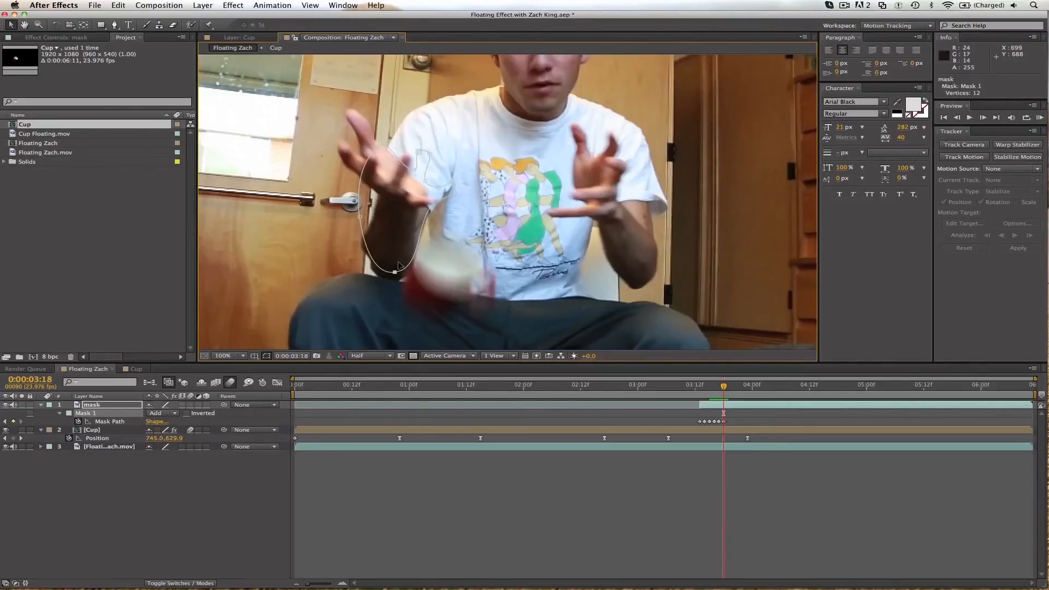
drag(395, 272, 396, 280)
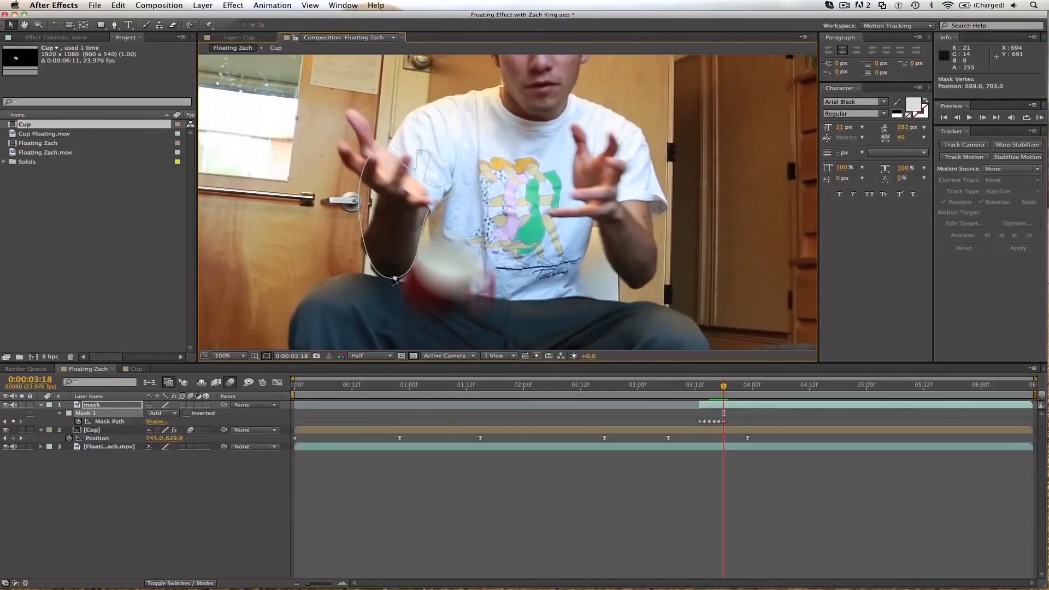
Trim the mask layer's end to 0:00:03:19 and preview the cup dropping behind the hand.
key(Page_Down)
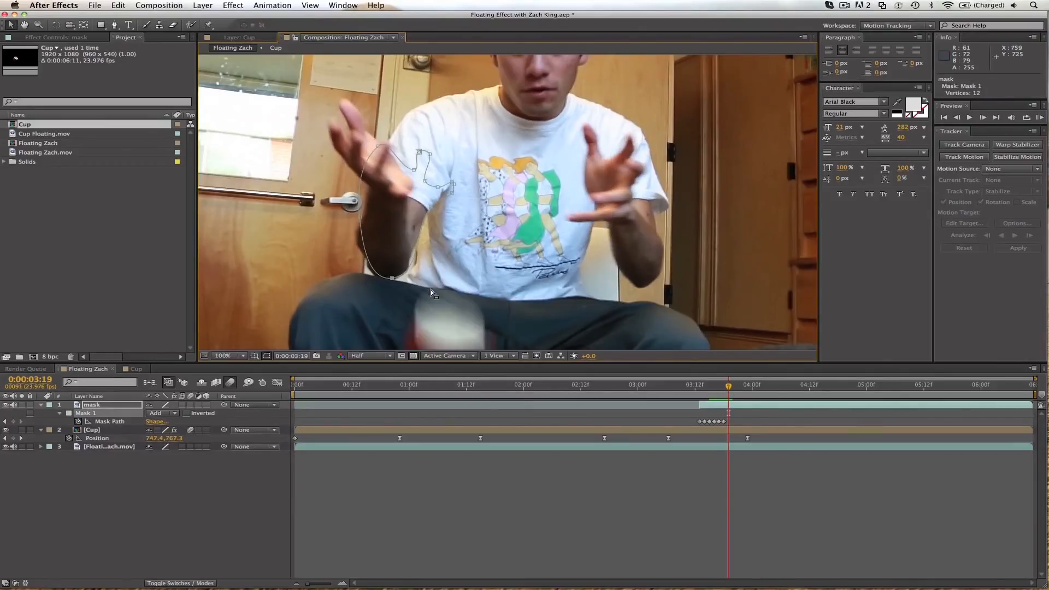
key(alt+bracketright)
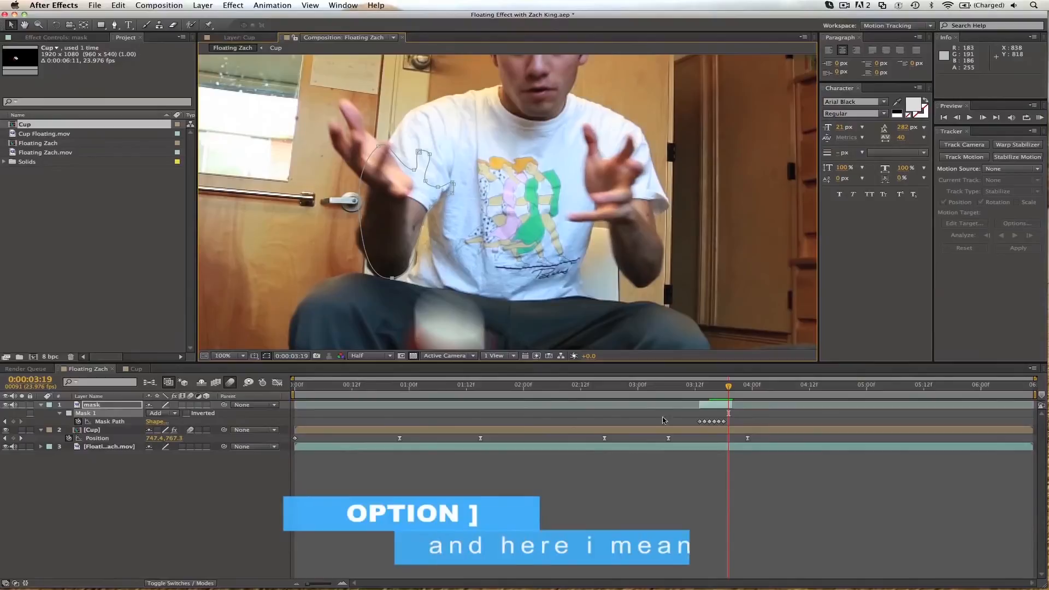
click(710, 491)
key(space)
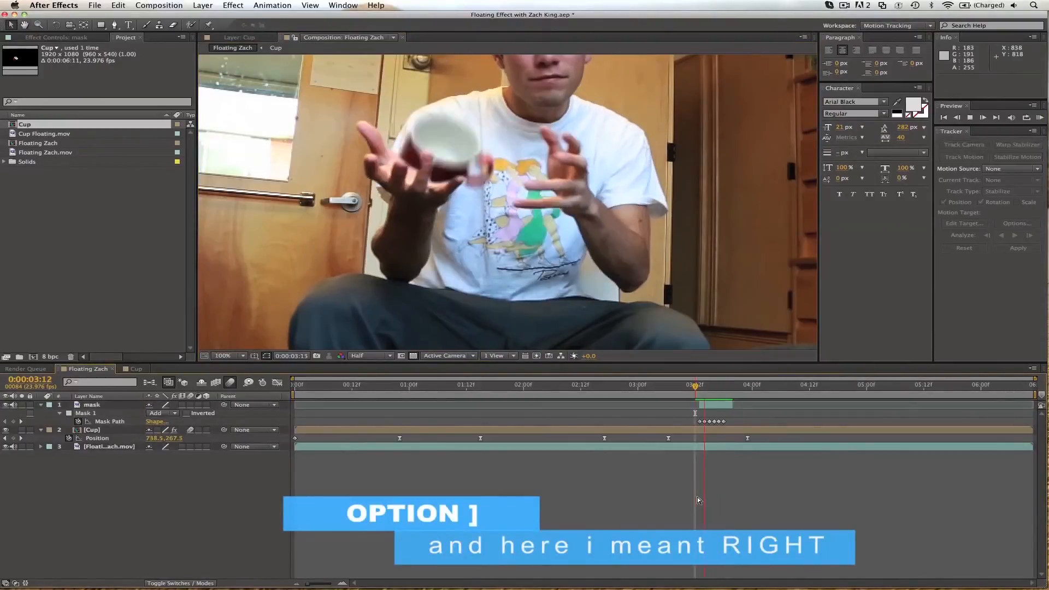
key(space)
drag(701, 386, 709, 387)
Set the mask layer's Mask Feather to 10 pixels.
click(97, 408)
key(f)
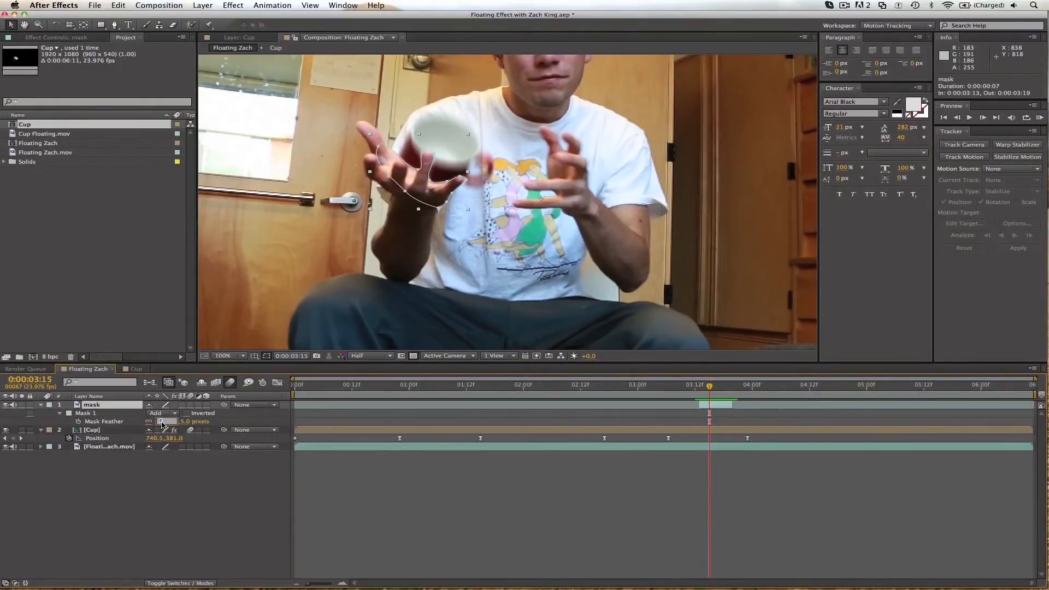
key(Return)
click(403, 503)
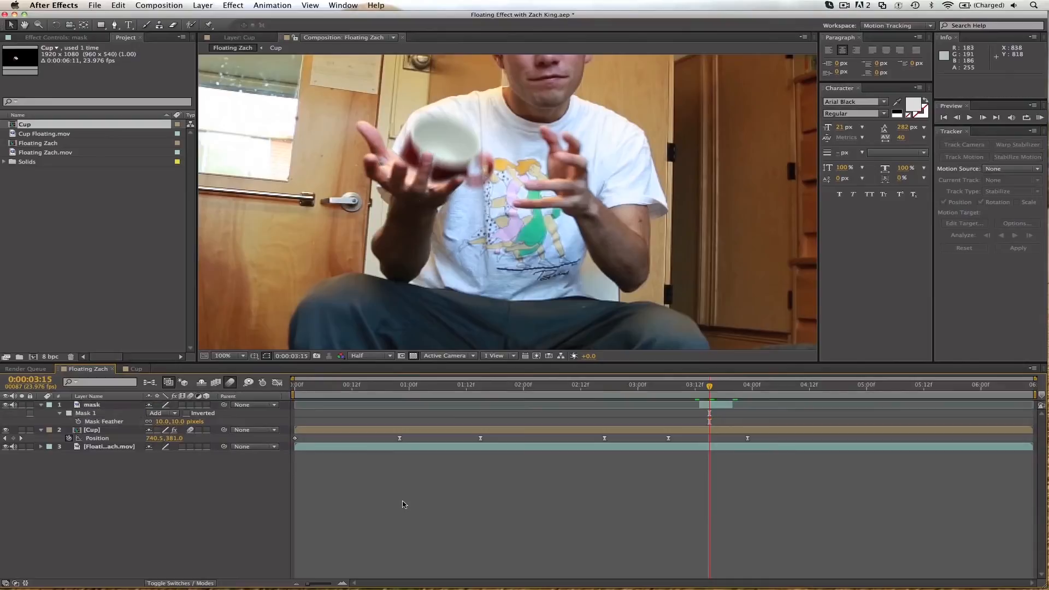
key(Page_Down)
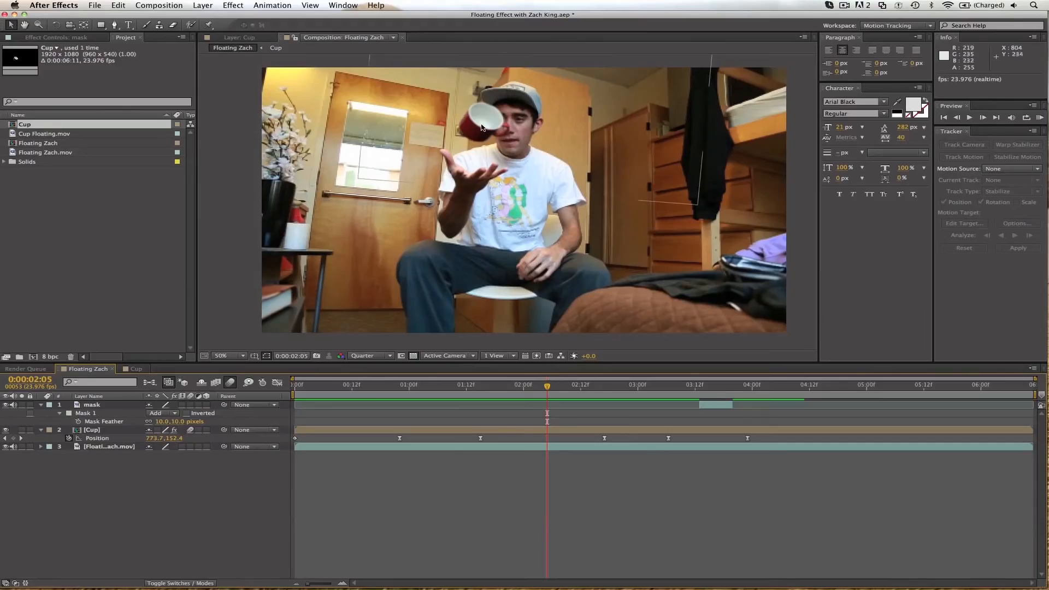
Try moving the Cup to position 823.7, 170.4 at 0:00:02:05 and preview the motion.
click(481, 128)
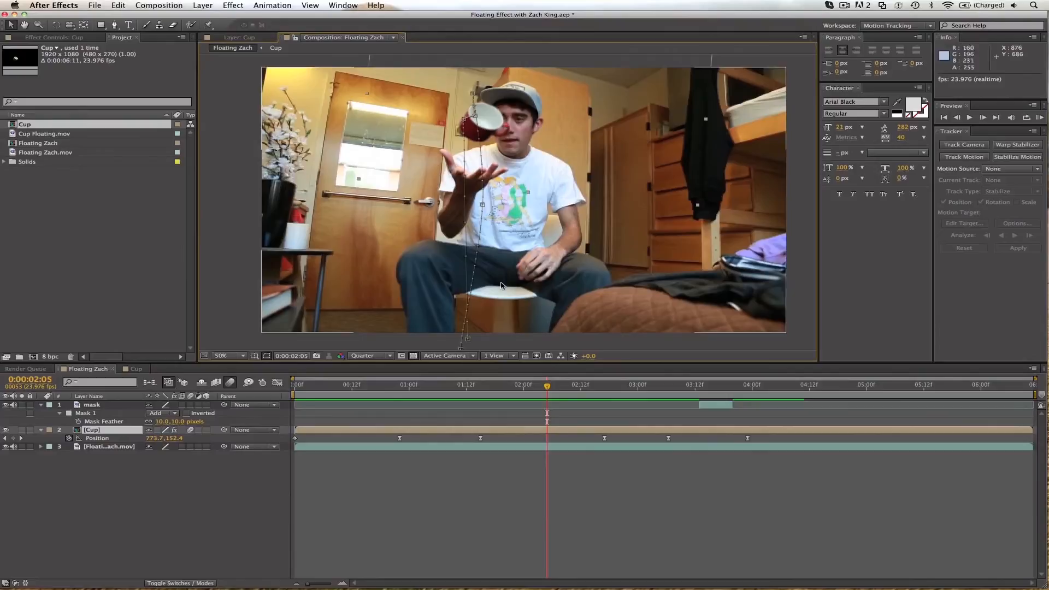
drag(495, 126, 508, 127)
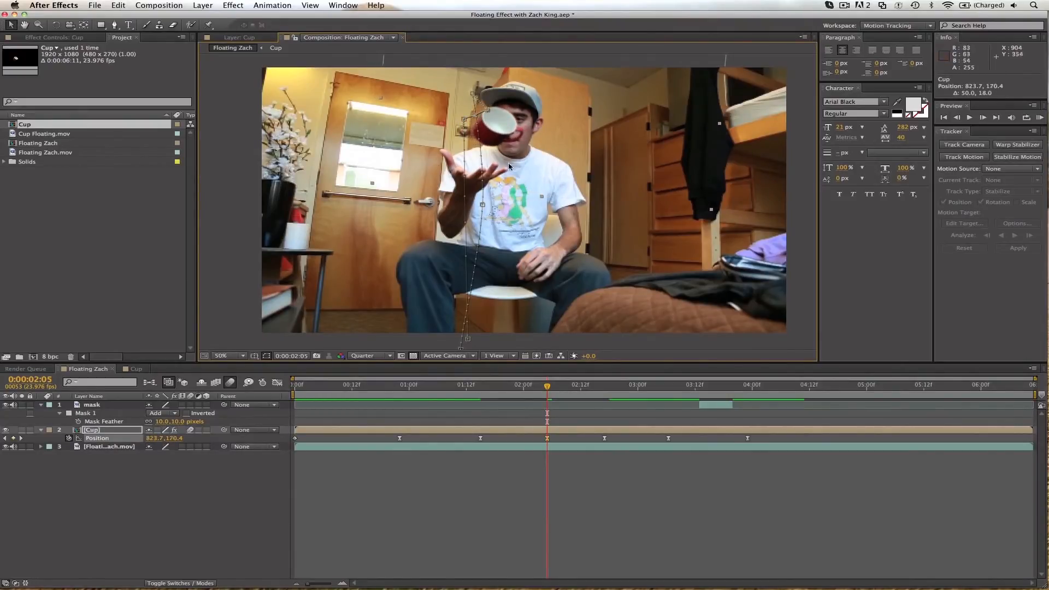
click(447, 388)
key(space)
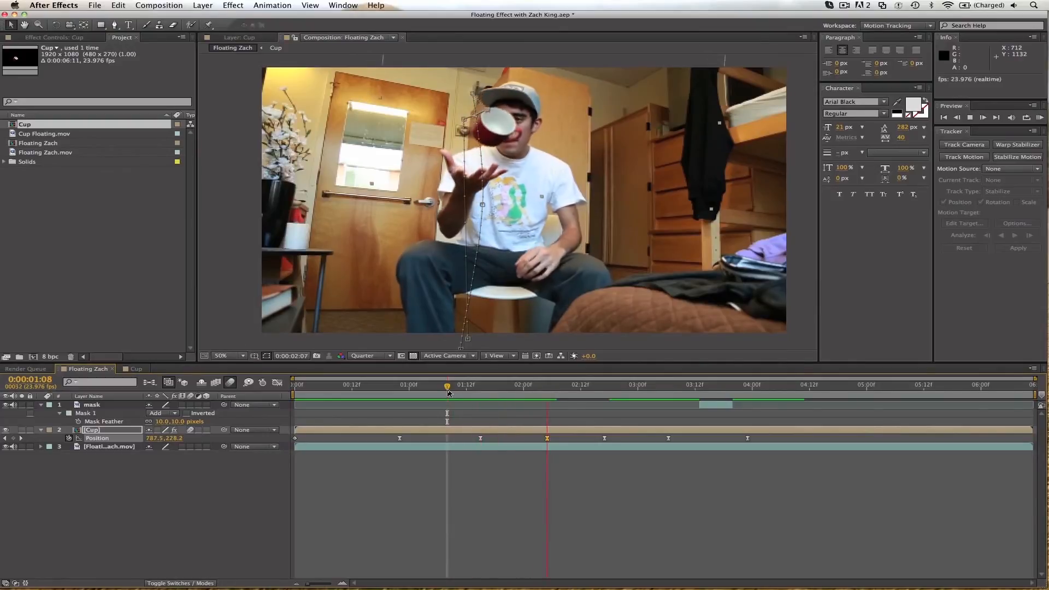
Reposition the Cup to 777.7, 164.4 at 0:00:02:05 and play back the floating animation.
click(547, 387)
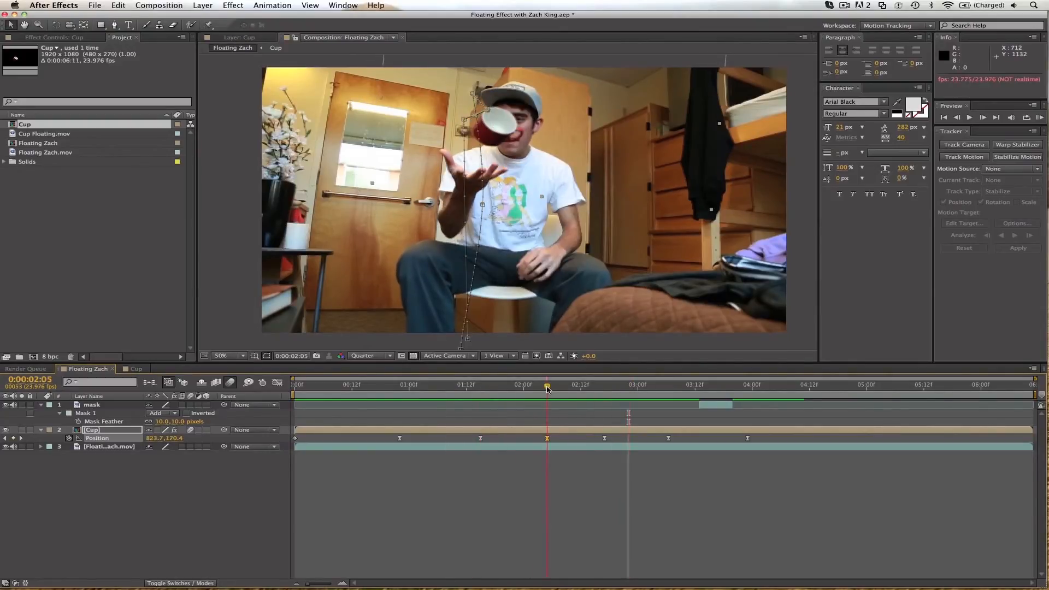
drag(505, 130, 493, 129)
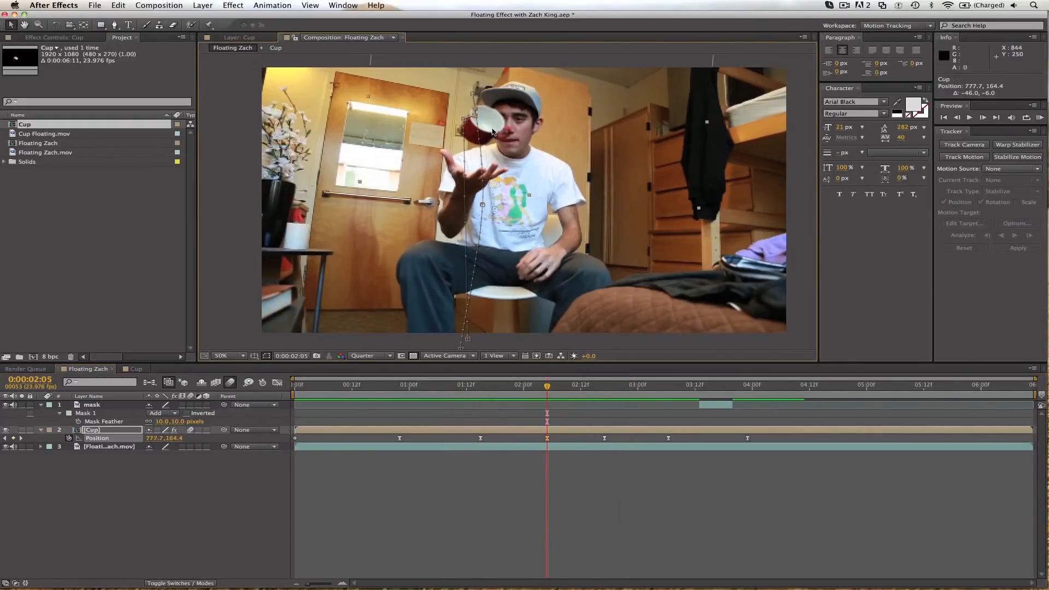
click(471, 387)
click(470, 513)
key(space)
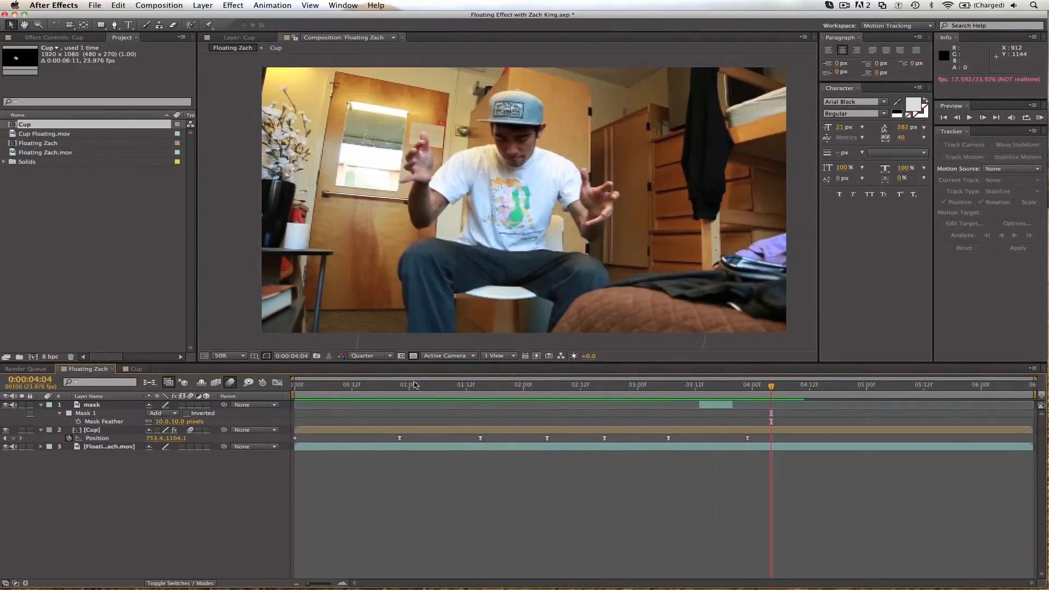
click(372, 387)
key(space)
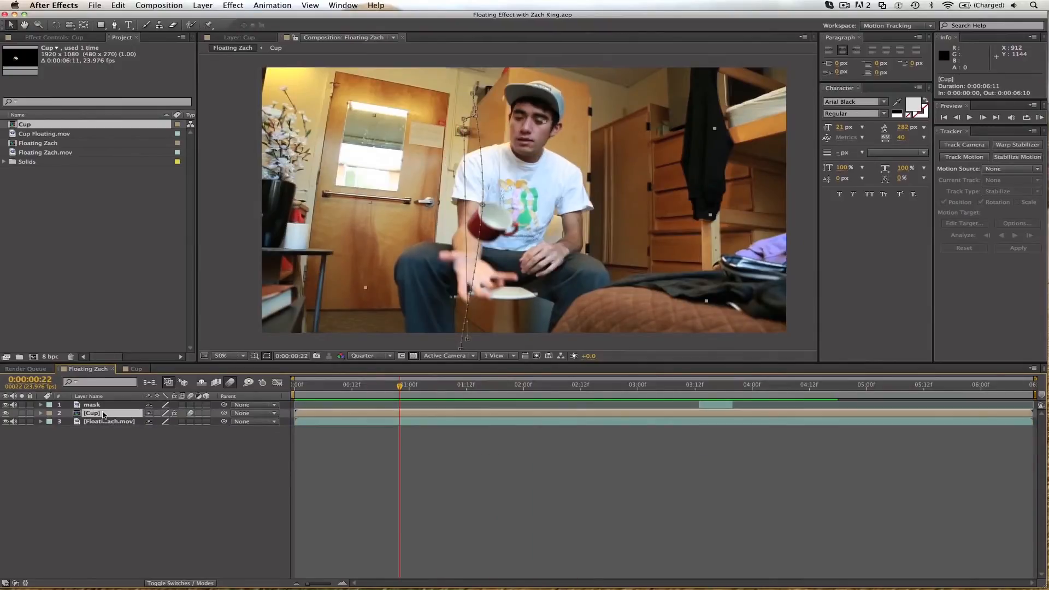
Duplicate the Cup layer, rename the copy "cup shadow" and place it below the original Cup layer.
key(super+d)
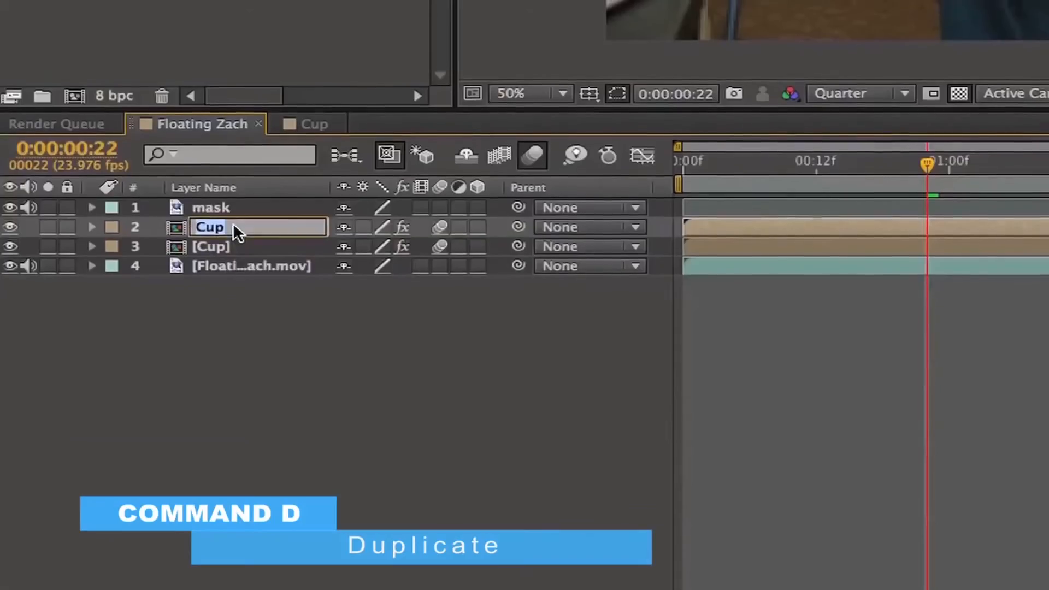
key(Return)
text(cup sha)
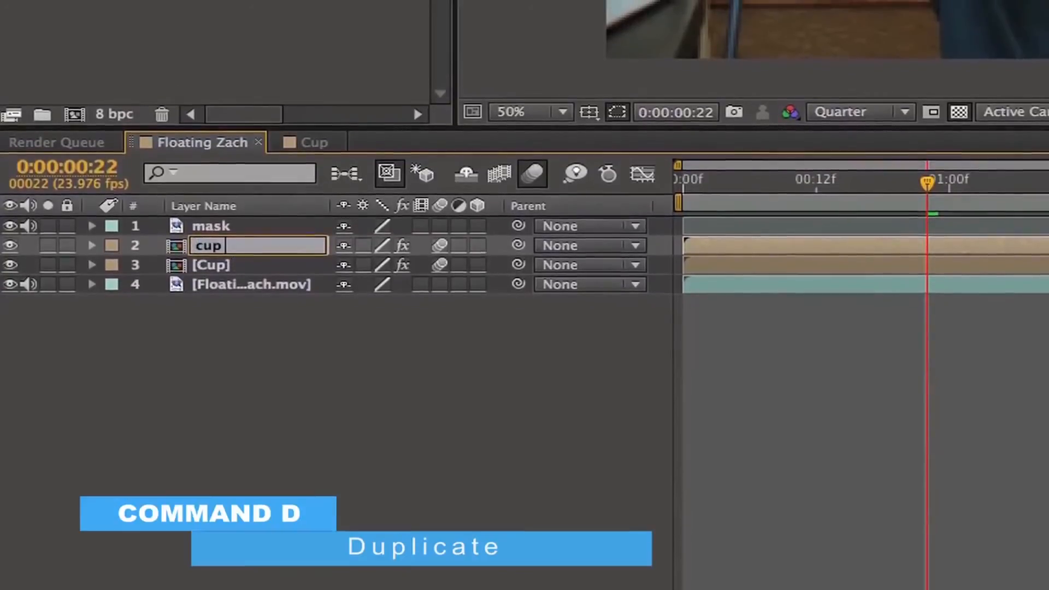
text(dow)
key(Return)
drag(233, 264, 236, 308)
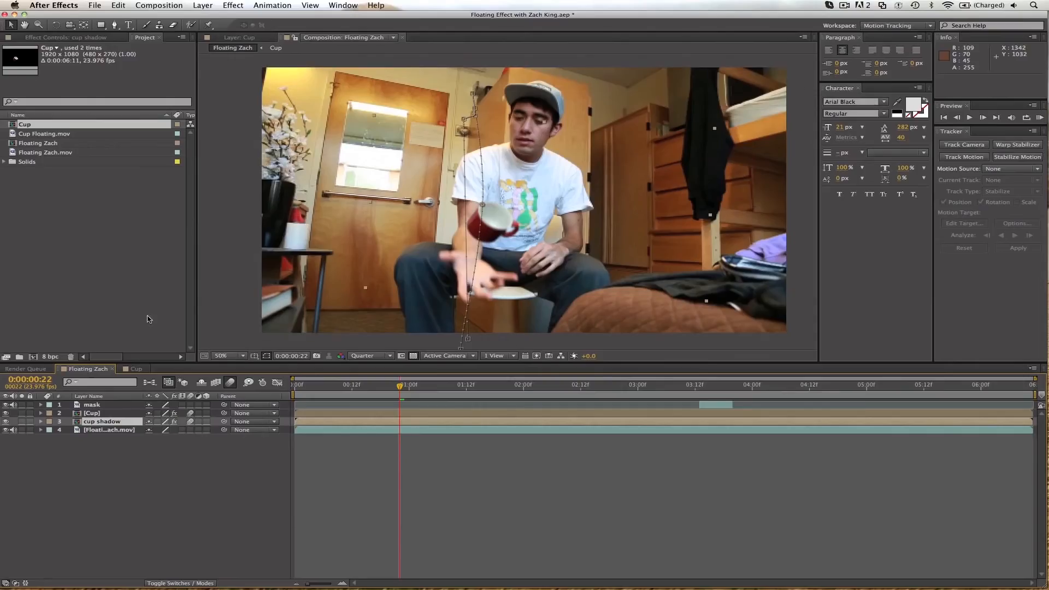
Blacken the cup shadow by setting its Levels Output White to 0, and hide the original Cup layer.
click(54, 38)
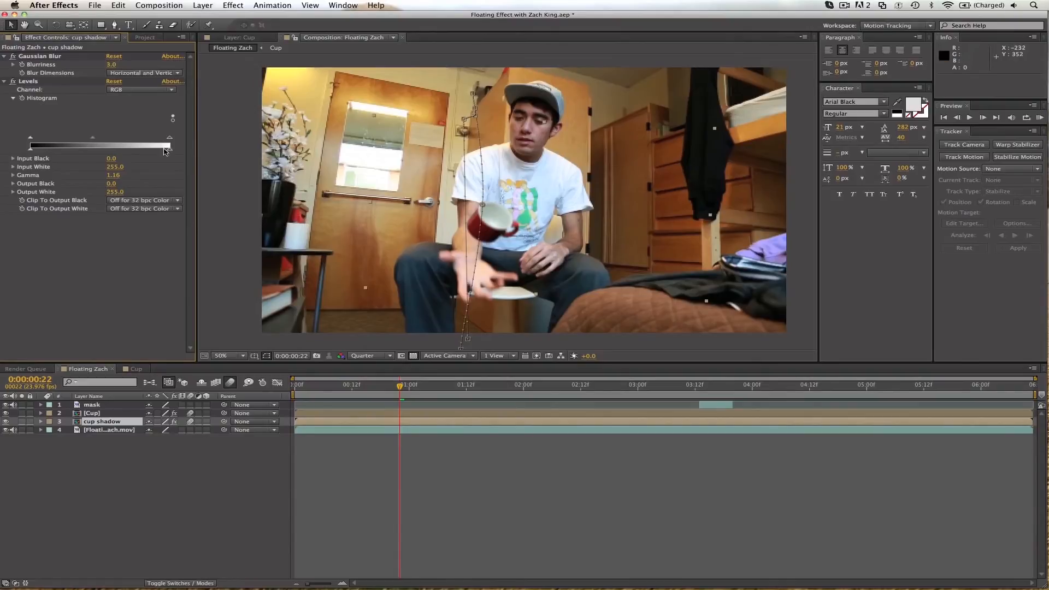
drag(171, 151, 42, 156)
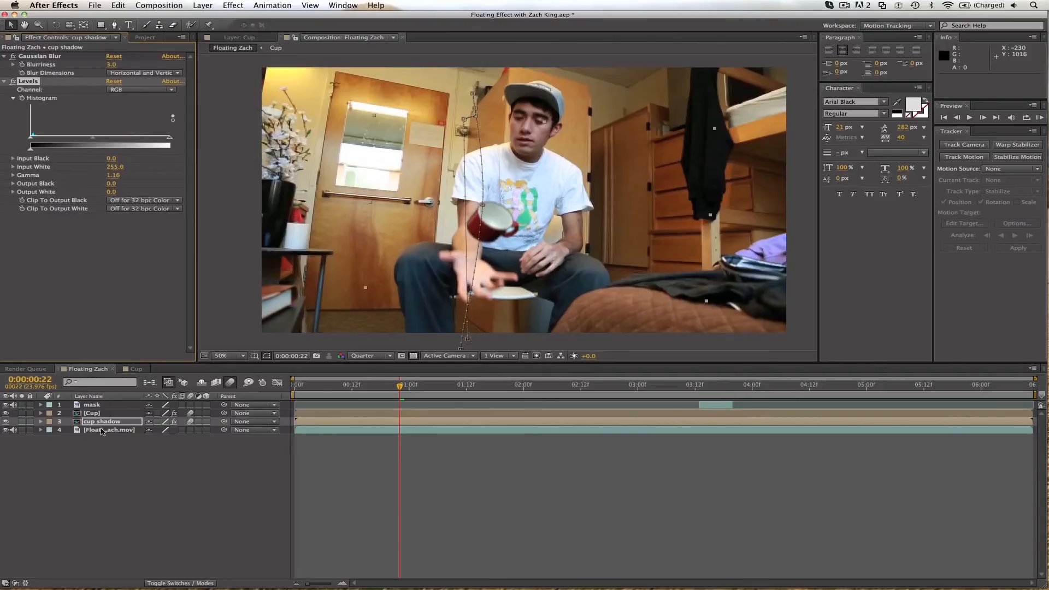
click(5, 413)
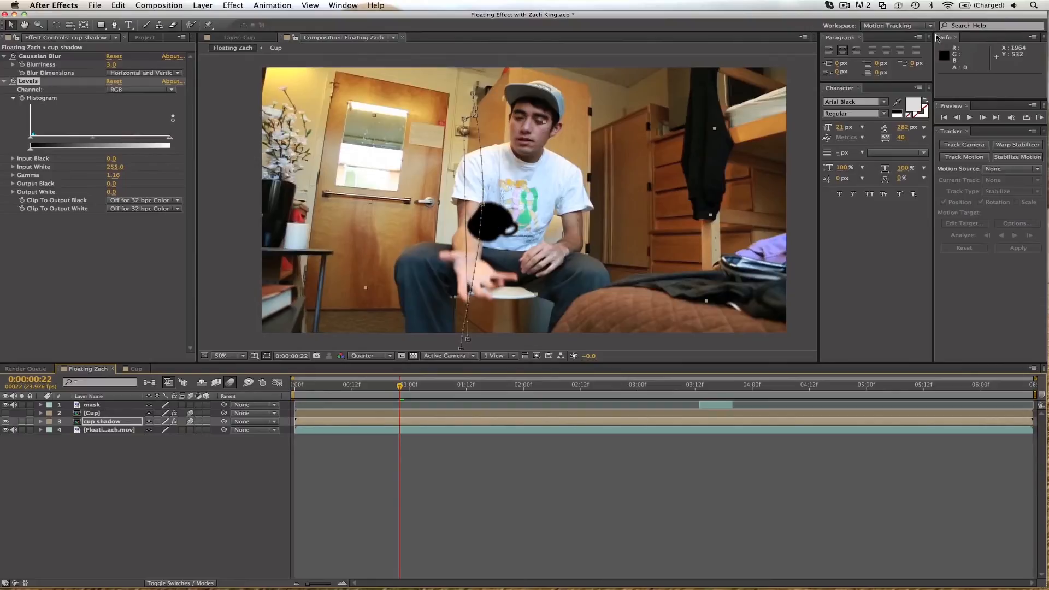
Set the cup shadow's Gaussian Blur Blurriness to 70.2 and its opacity to 30%.
drag(111, 65, 157, 105)
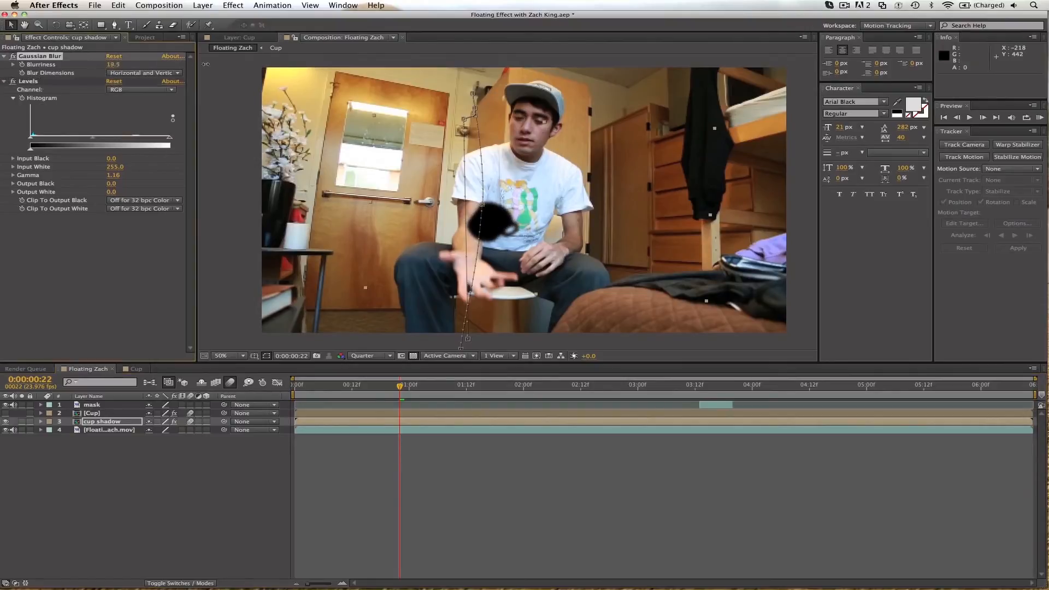
drag(113, 67, 336, 73)
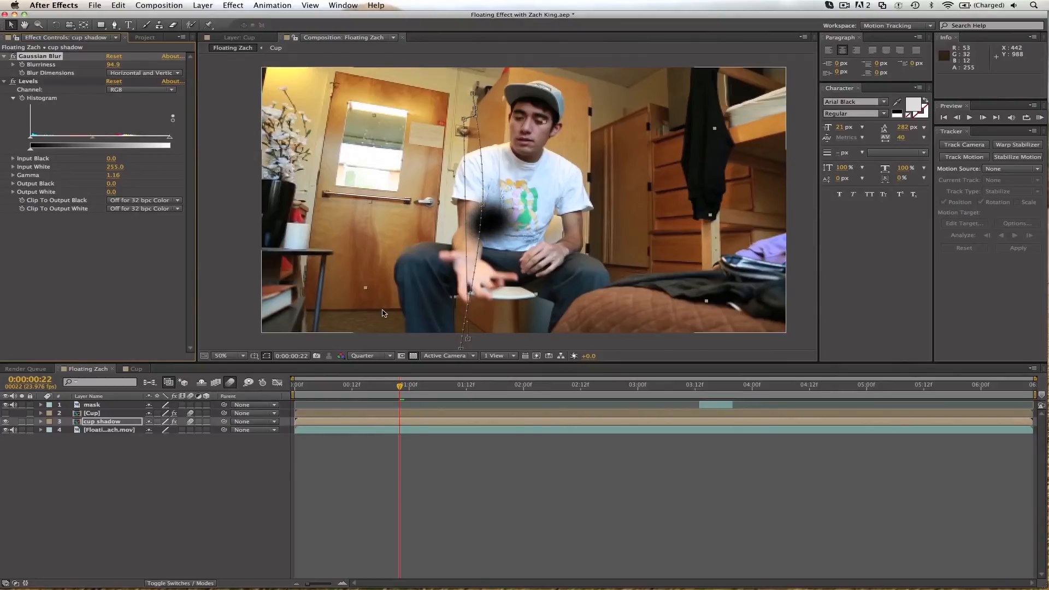
key(t)
drag(147, 435, 132, 426)
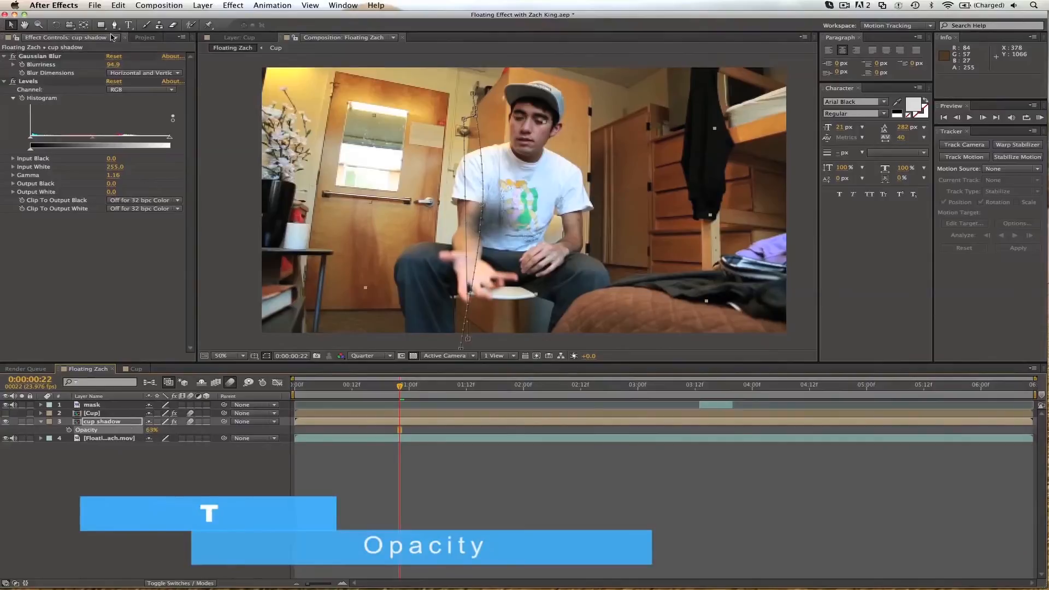
drag(111, 69, 81, 66)
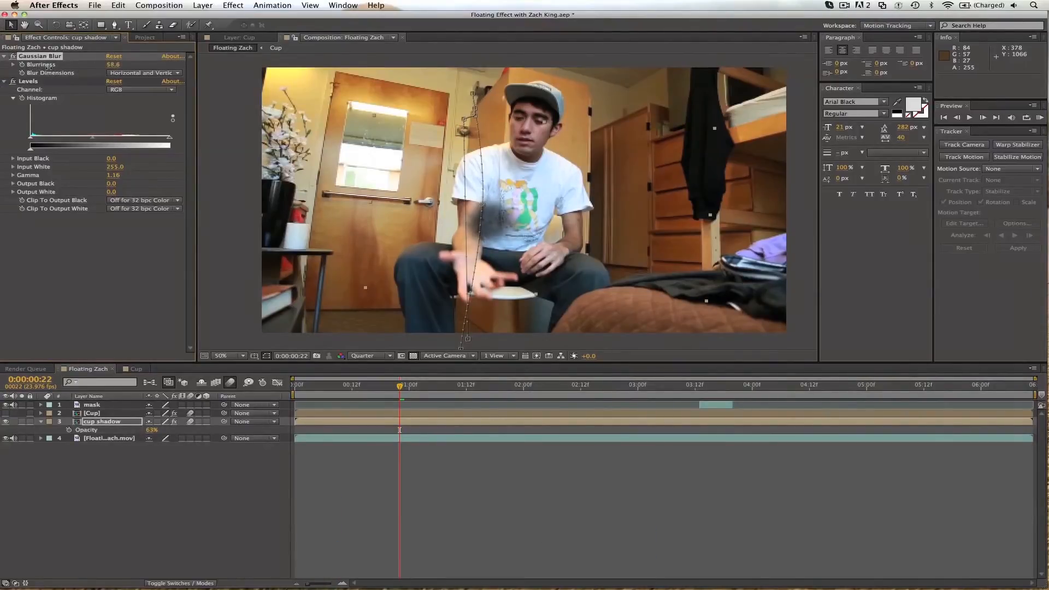
click(150, 431)
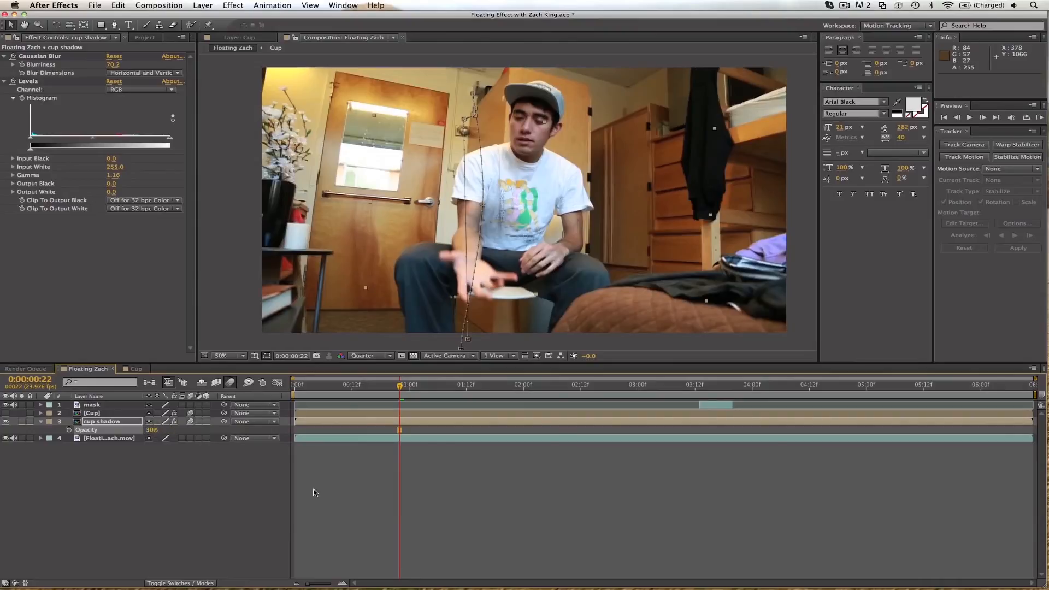
click(361, 529)
Shift all cup shadow position keyframes by 94, 228 and again by 32, 264 pixels, and unhide the Cup layer.
click(20, 421)
key(p)
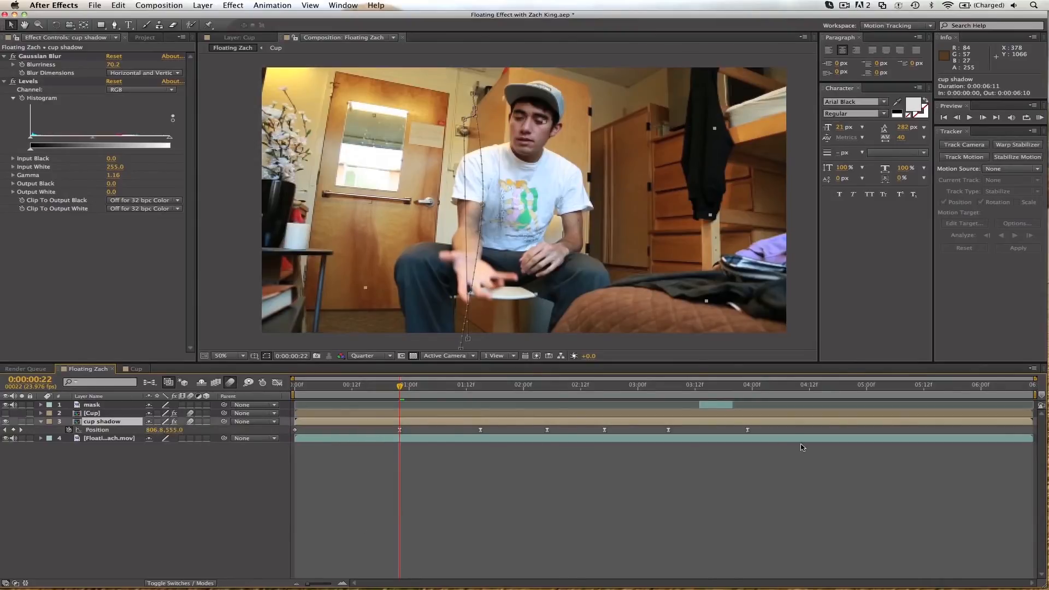
drag(783, 434, 282, 428)
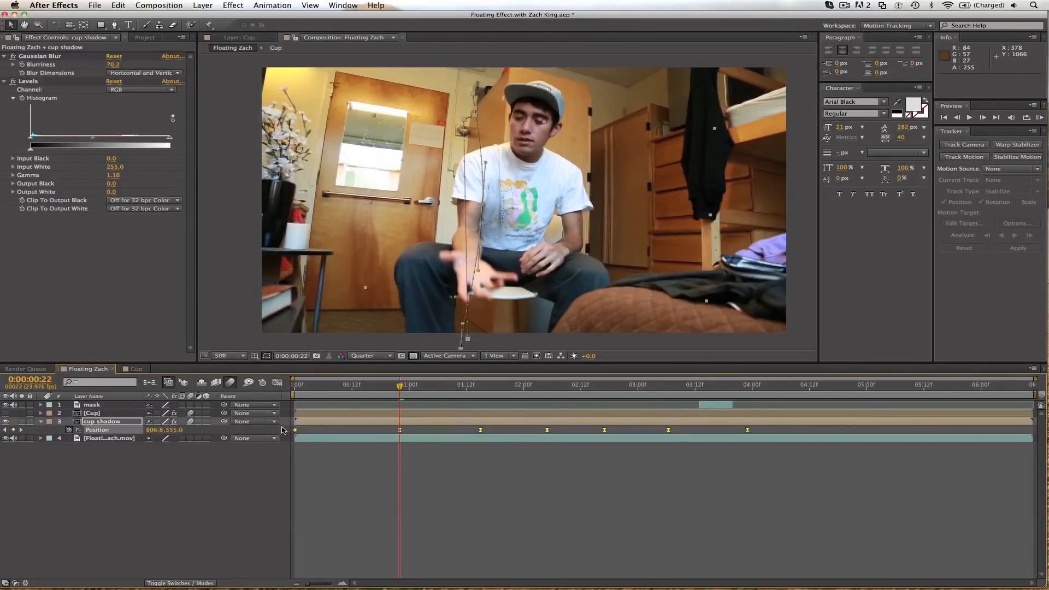
drag(465, 121, 490, 177)
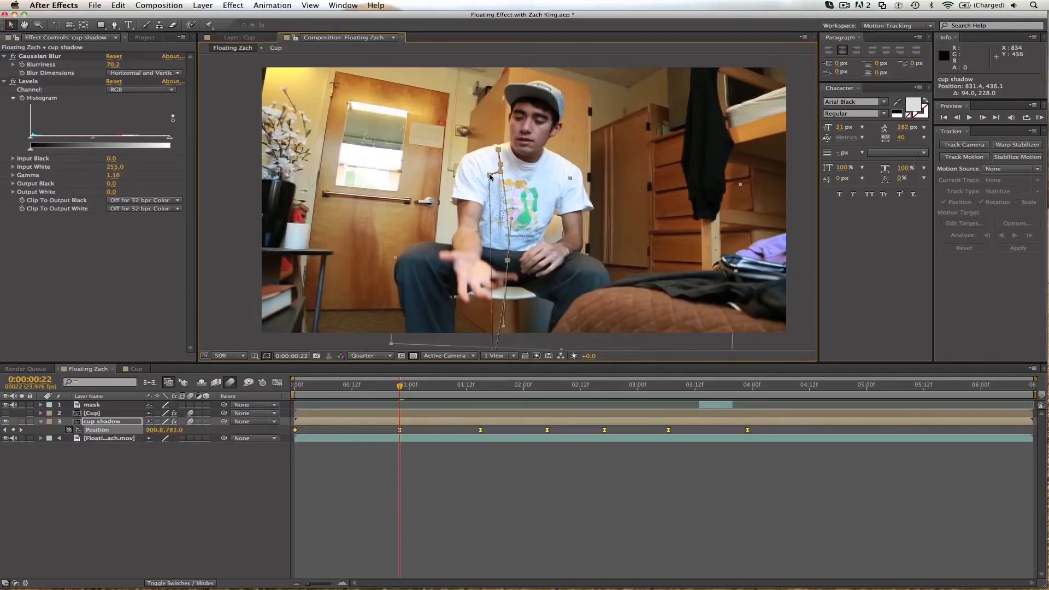
click(5, 413)
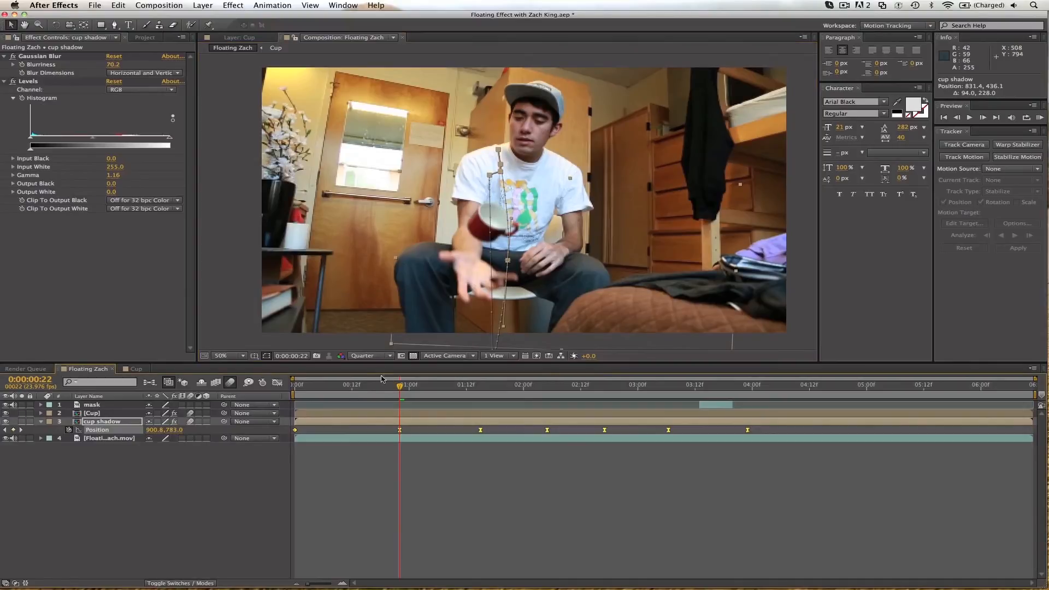
drag(316, 388, 471, 378)
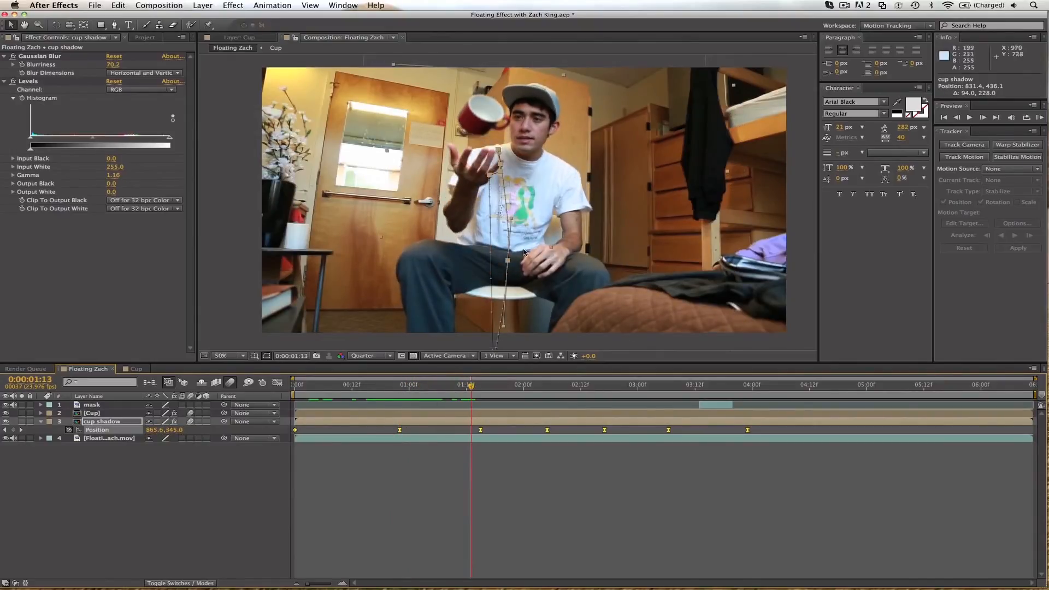
drag(508, 263, 518, 329)
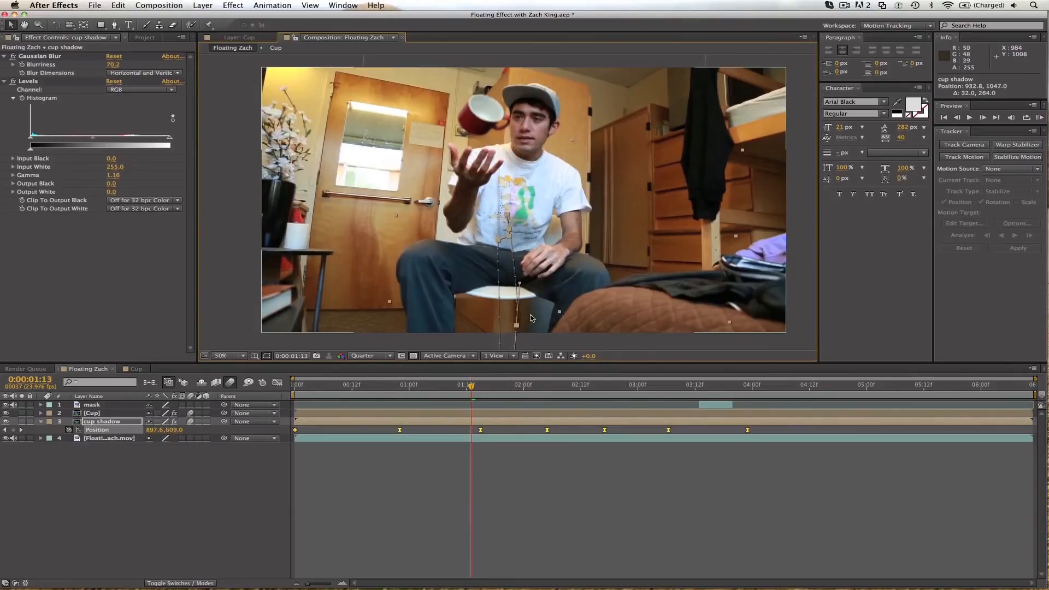
Set the cup shadow's opacity to 20% and preview the animation from the start.
key(t)
click(154, 430)
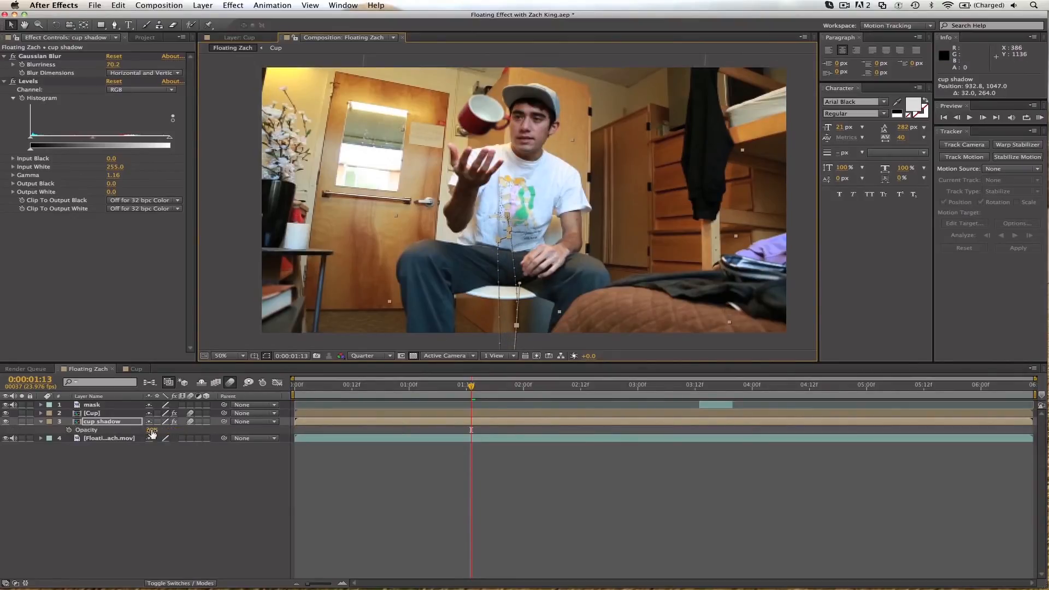
key(Return)
click(469, 566)
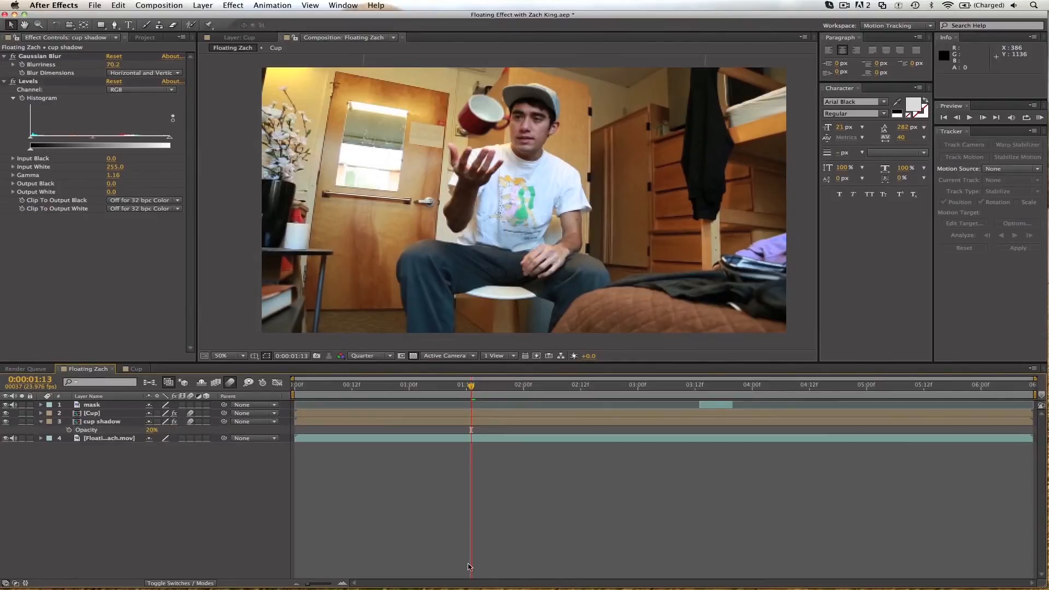
click(293, 385)
key(space)
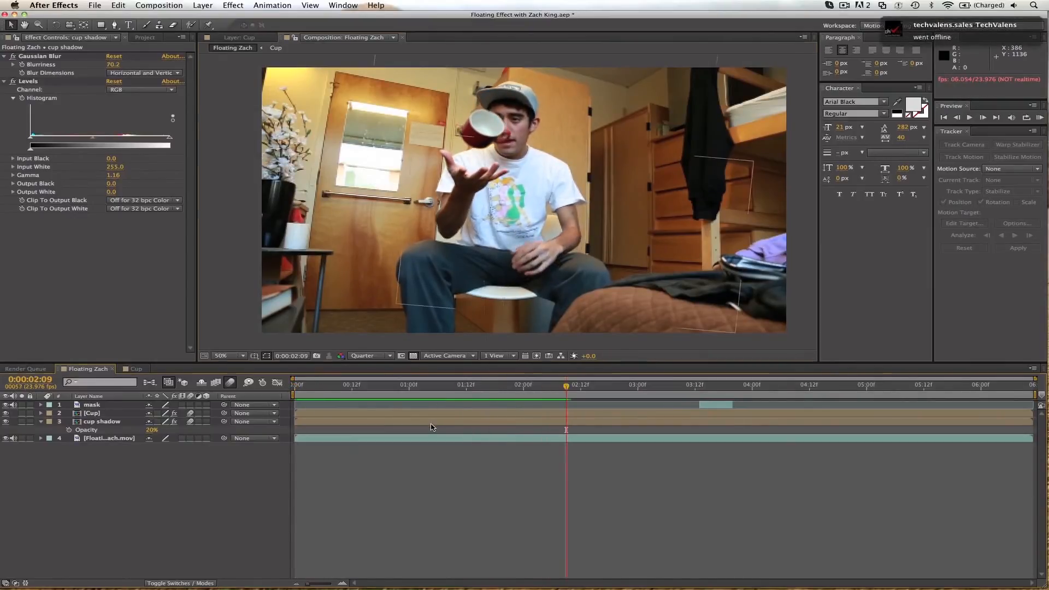
Refine the cup shadow with a -52, -2 pixel path offset, 85.6 Gaussian Blur Blurriness and 15% opacity.
click(157, 431)
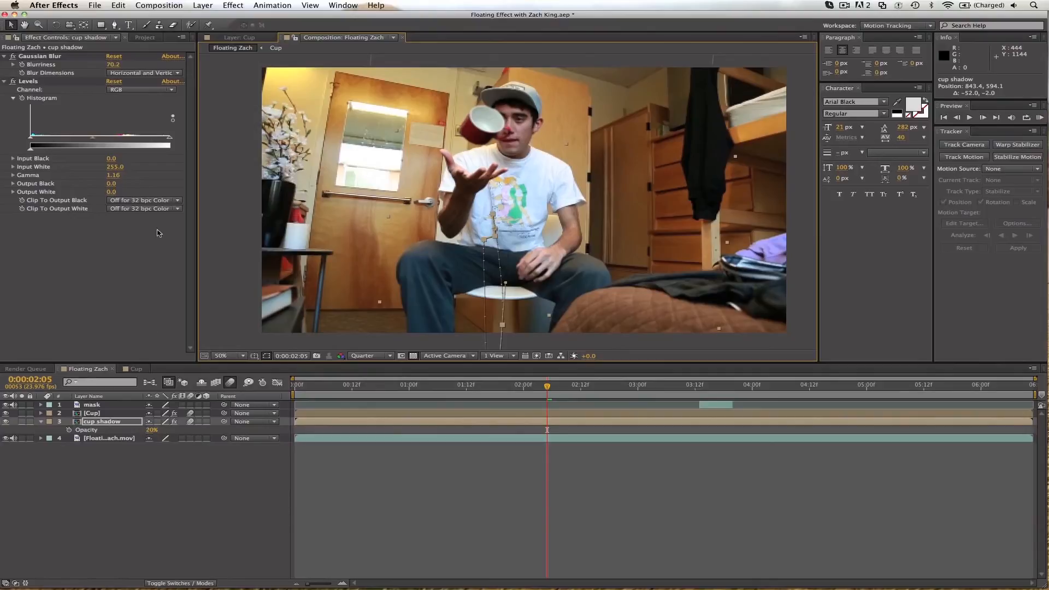
drag(113, 66, 129, 64)
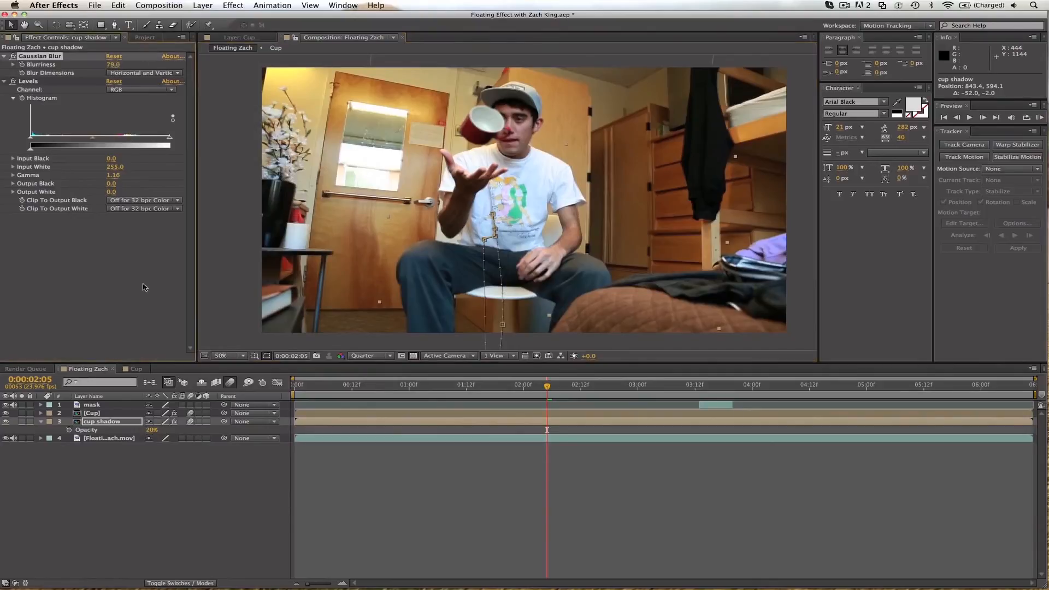
click(151, 432)
key(Return)
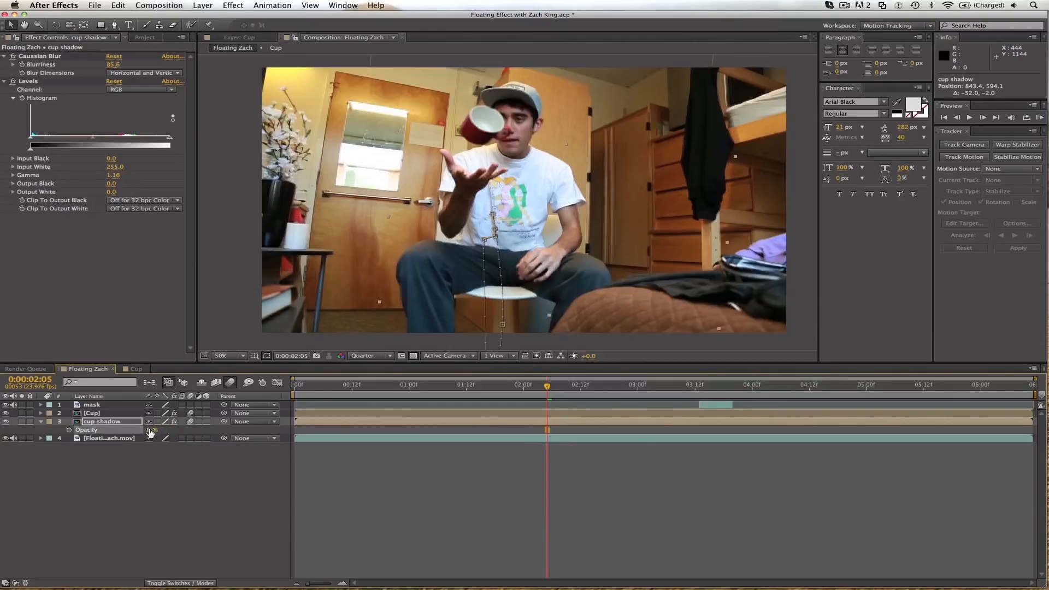
Preview the shadow's motion from 0:00:02:05 and scrub back to check it around 0:00:01:02.
click(413, 557)
key(space)
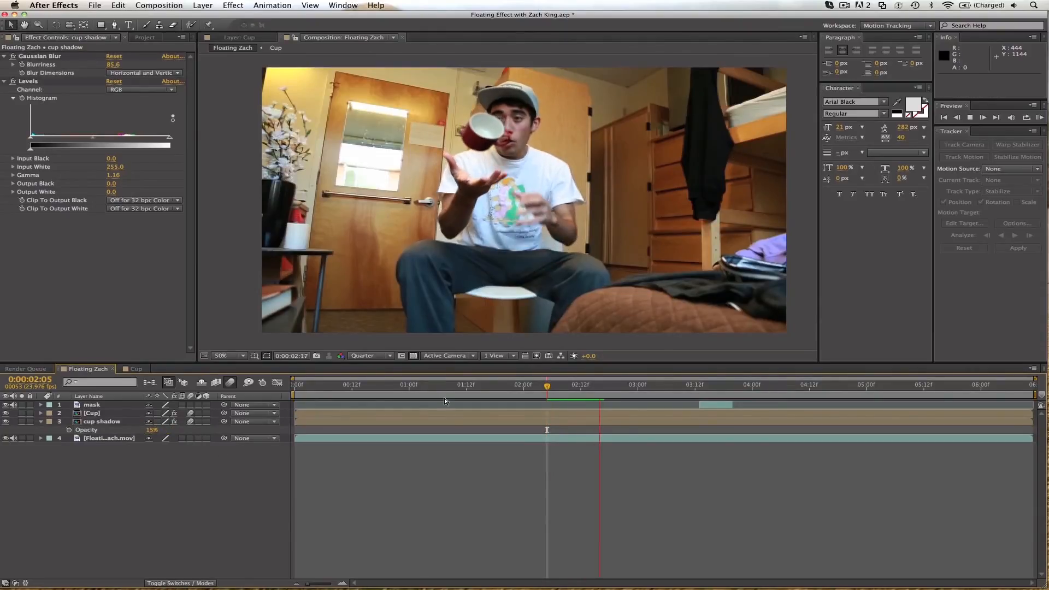
key(space)
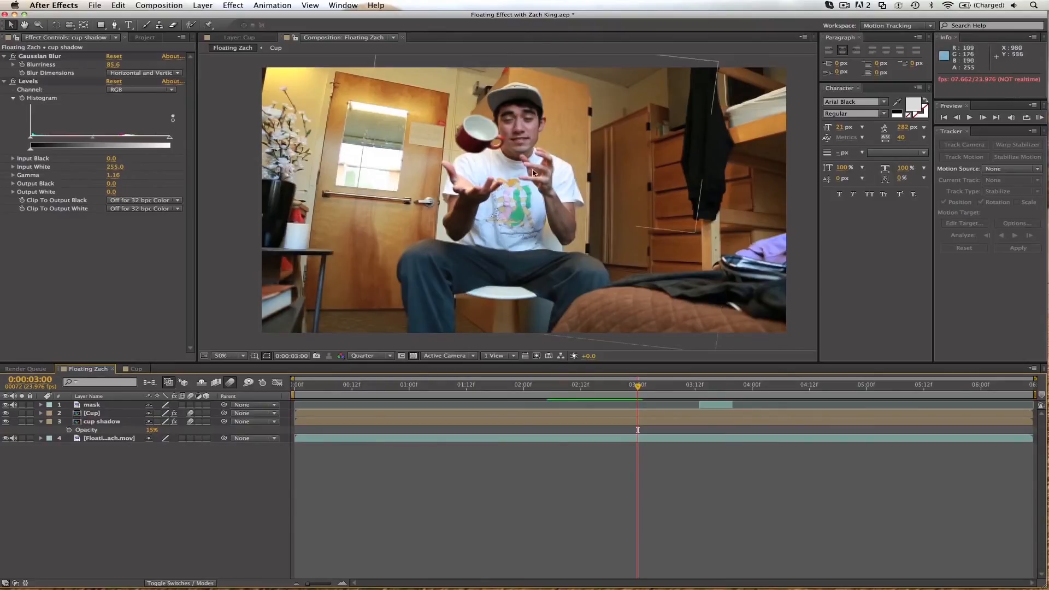
click(514, 386)
drag(514, 386, 410, 374)
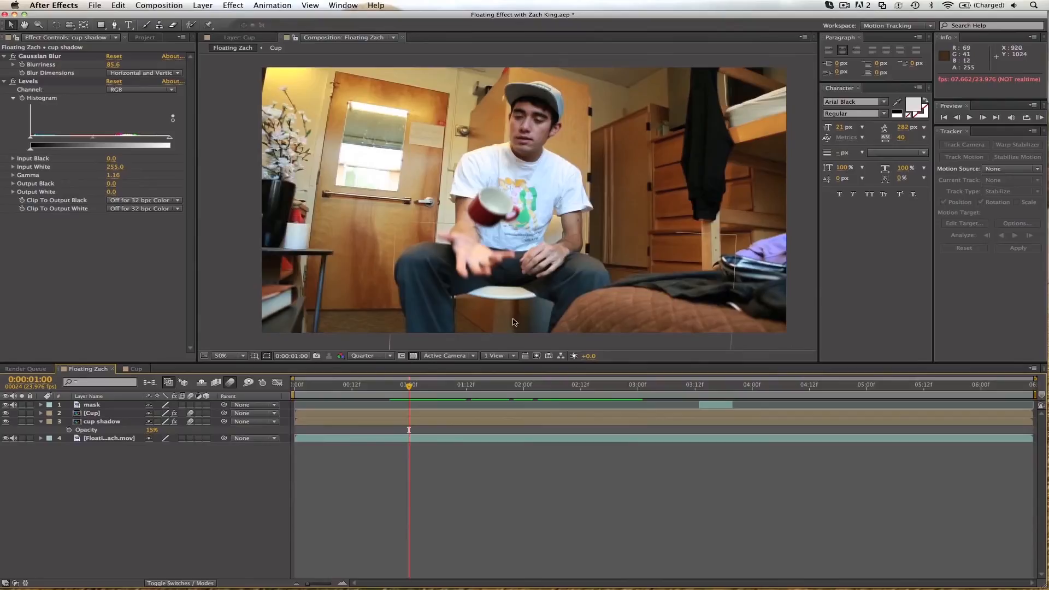
mouse_move(410, 386)
mouse_down()
mouse_move(460, 384)
mouse_move(418, 384)
mouse_up()
Duplicate the source footage layer, rename the copy "shadow mask" and move it above all other layers.
click(122, 439)
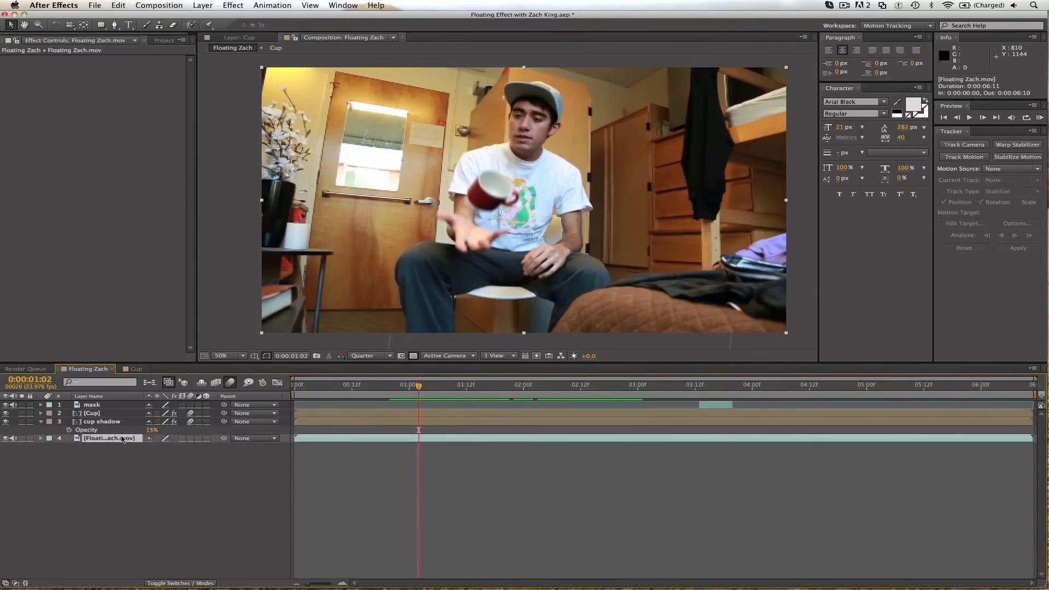
key(super+d)
key(Return)
text(shadow mask)
key(Return)
drag(107, 438, 101, 405)
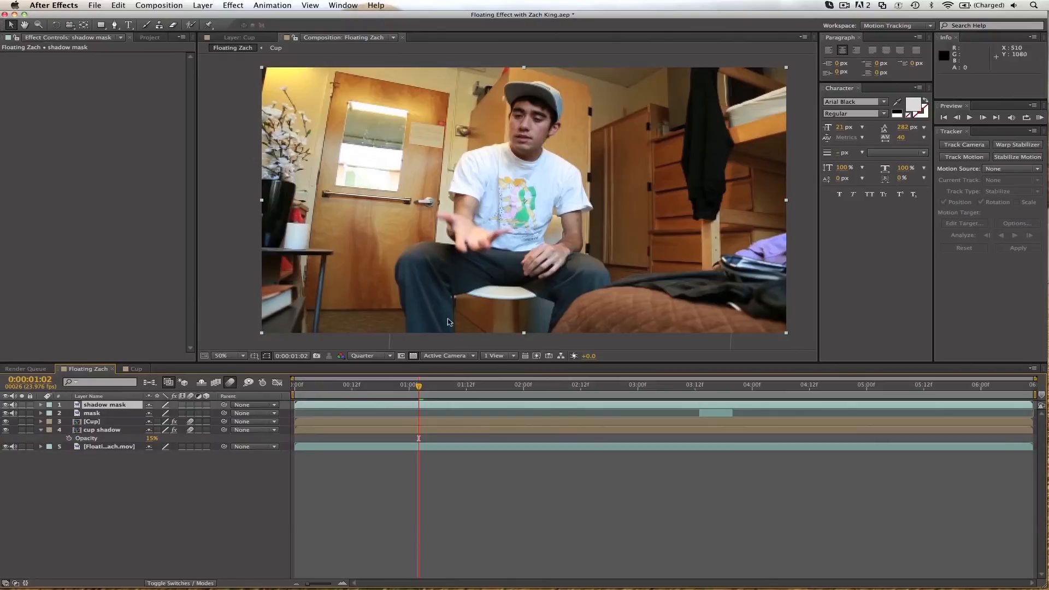
Draw a four-point Pen mask on the shadow mask layer around the chair's base, from the seat to below the frame.
key(g)
click(458, 336)
drag(481, 299, 517, 296)
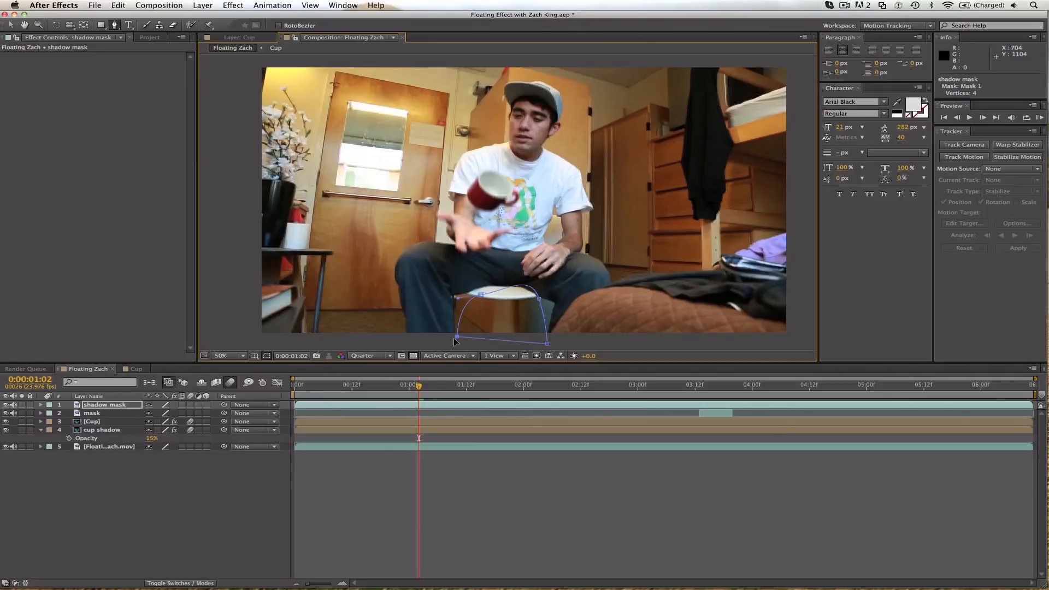
Trim the shadow mask layer's start to 0:00:00:23 and set its Mask Feather to 66 pixels.
key(space)
drag(361, 385, 404, 387)
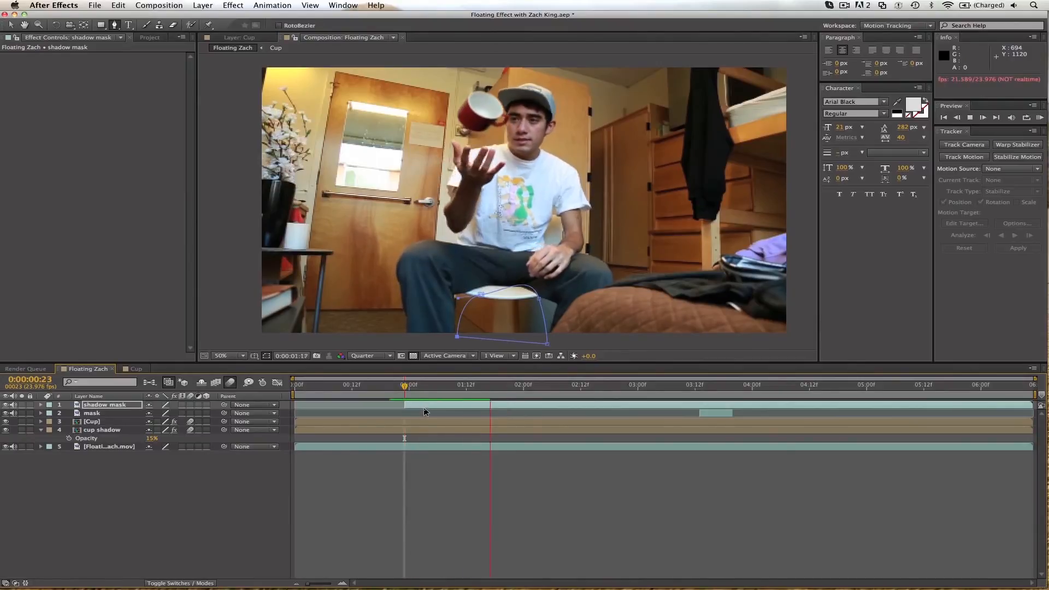
key(space)
key(f)
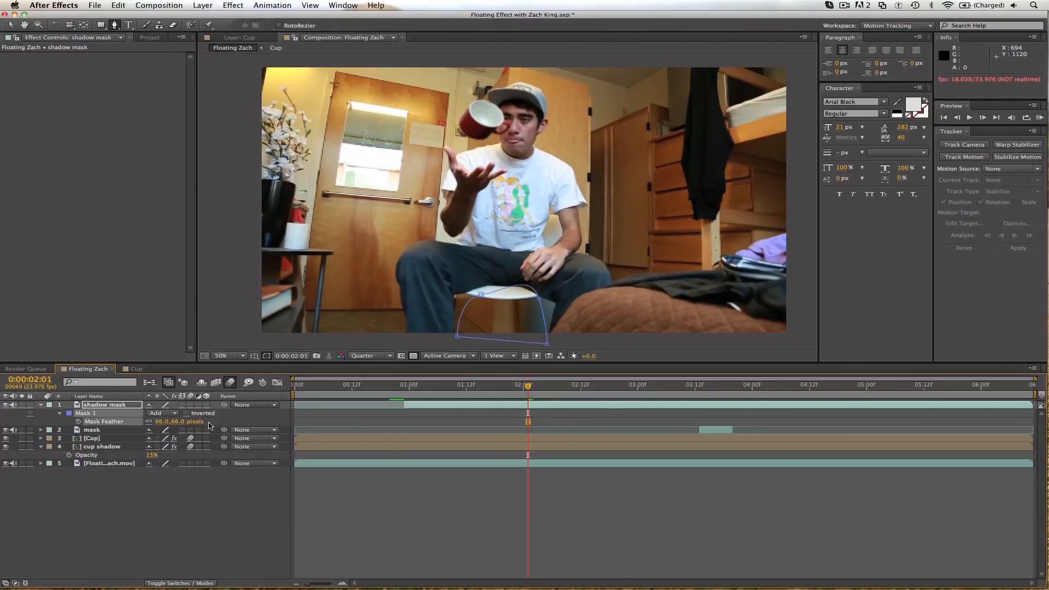
key(v)
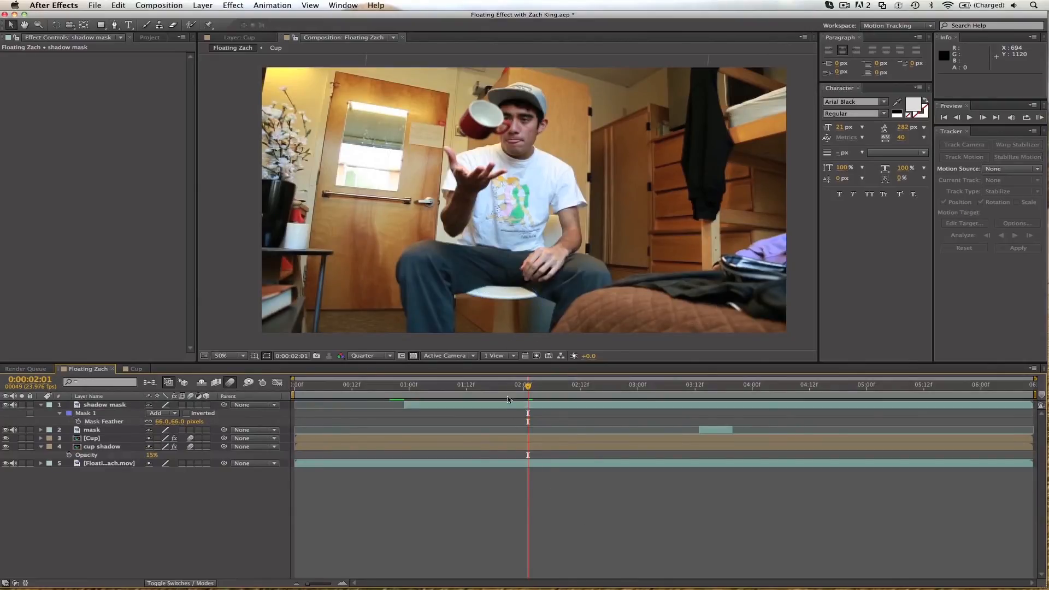
Trim the shadow mask layer's end to 0:00:02:12 and play back the composite.
click(581, 393)
key(alt+bracketright)
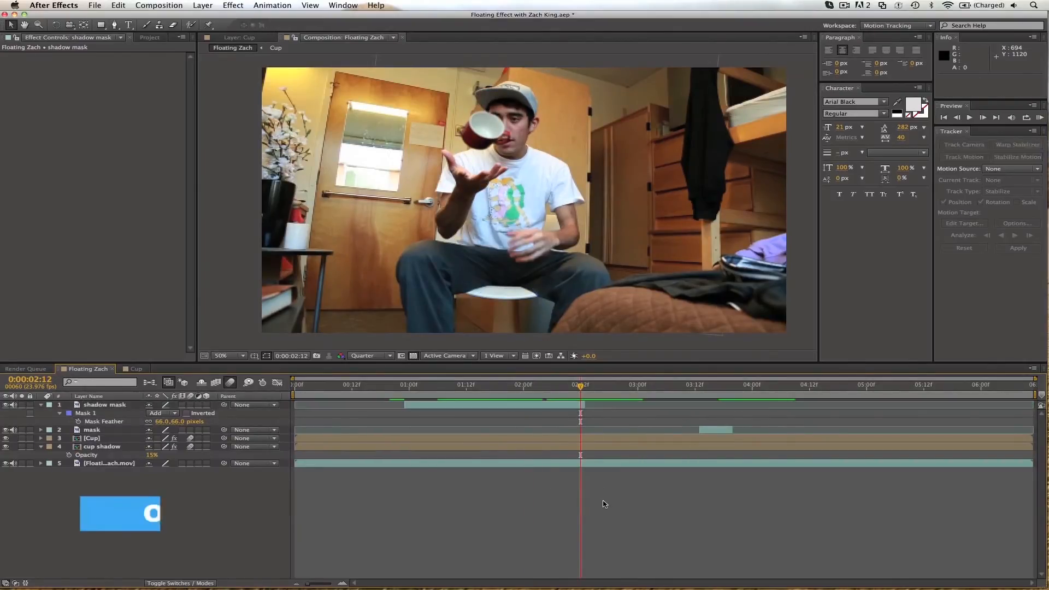
key(space)
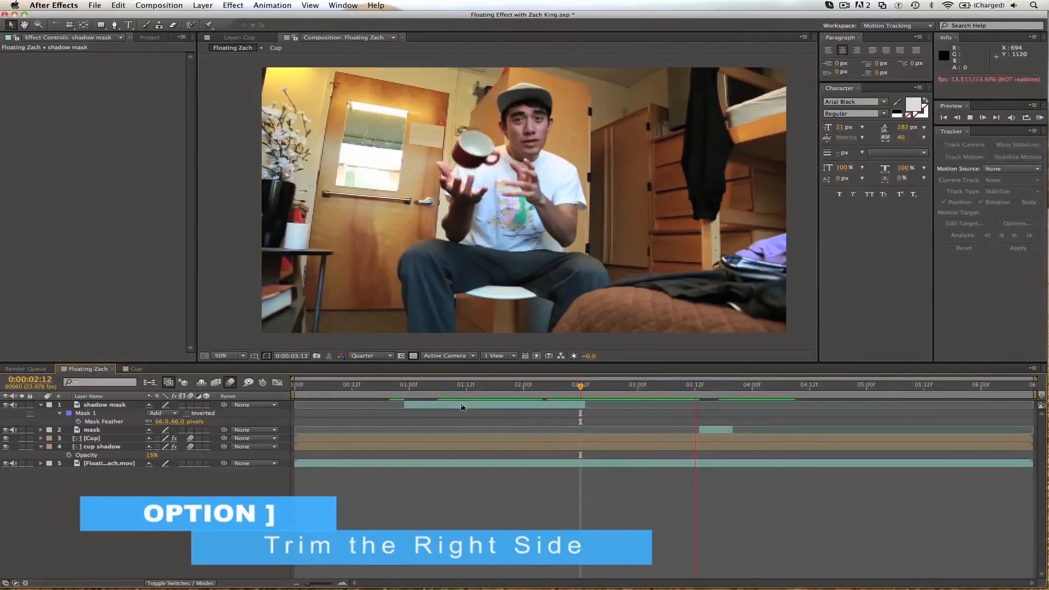
click(448, 385)
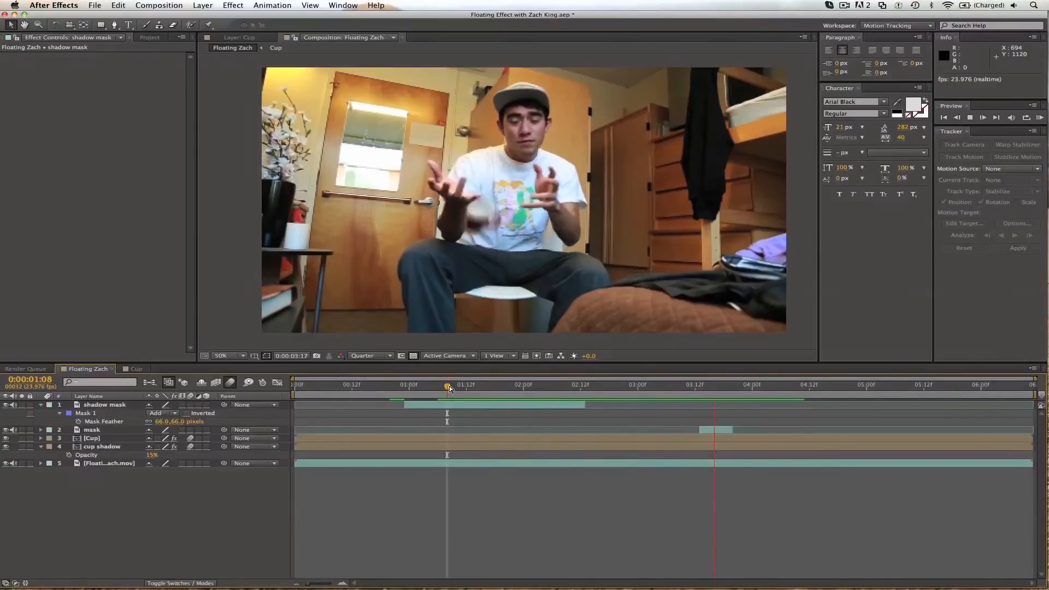
Set the cup shadow layer's Opacity to 24% and play back the composite.
key(space)
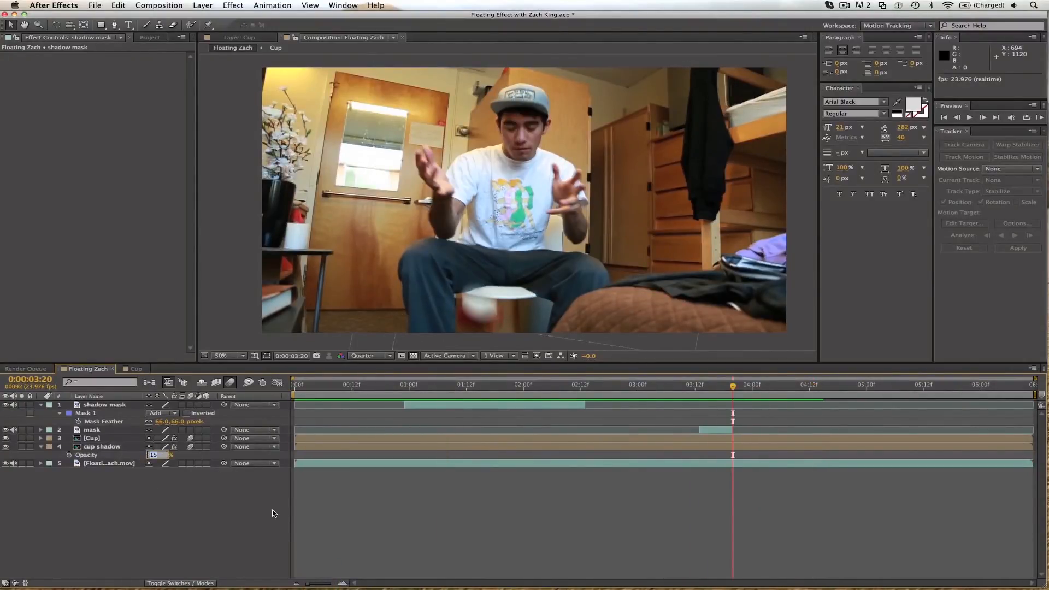
text(4)
key(Return)
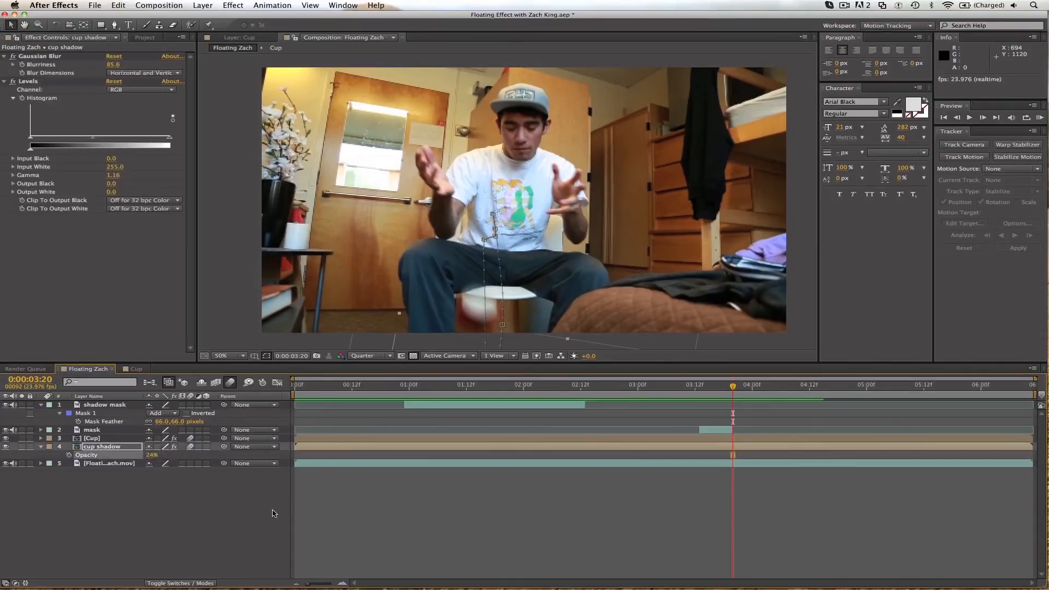
click(356, 511)
key(space)
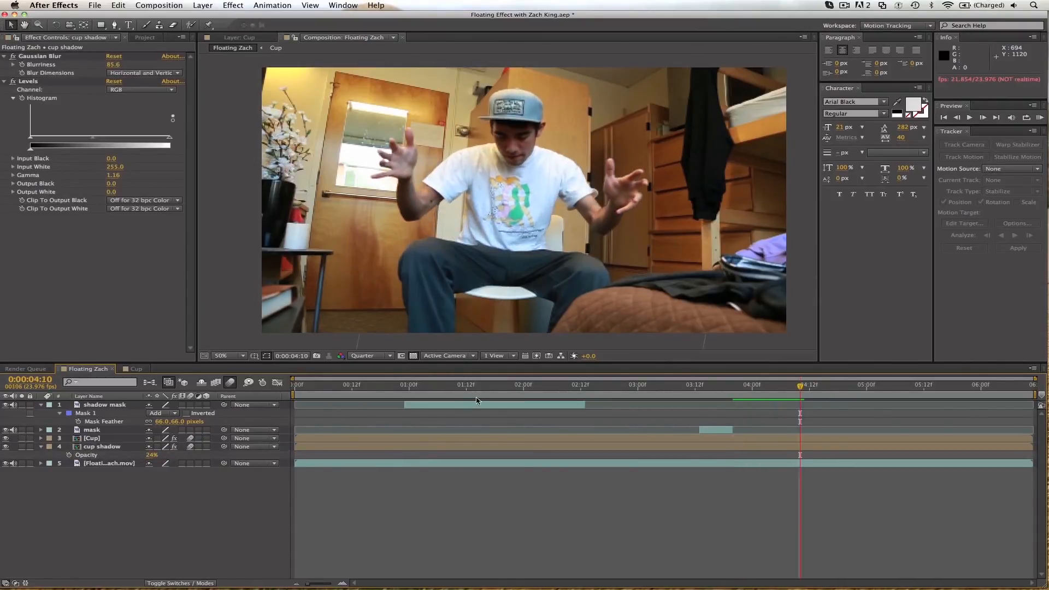
Create a black 1920 x 1080 solid layer with the current time at 0:00:00:21.
click(400, 386)
drag(399, 385, 394, 386)
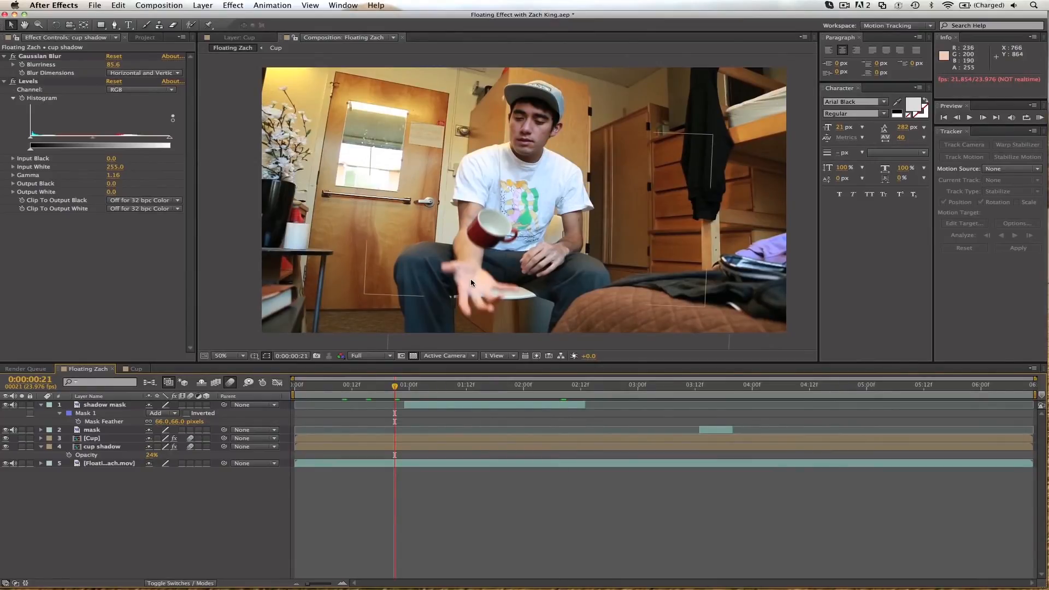
key(super+y)
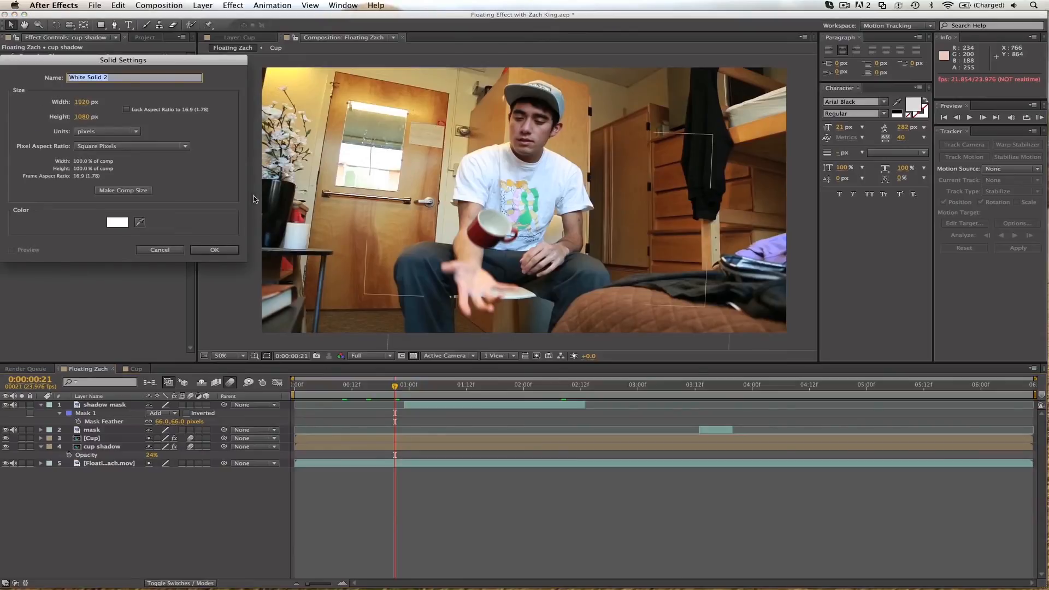
click(114, 223)
drag(194, 251, 121, 381)
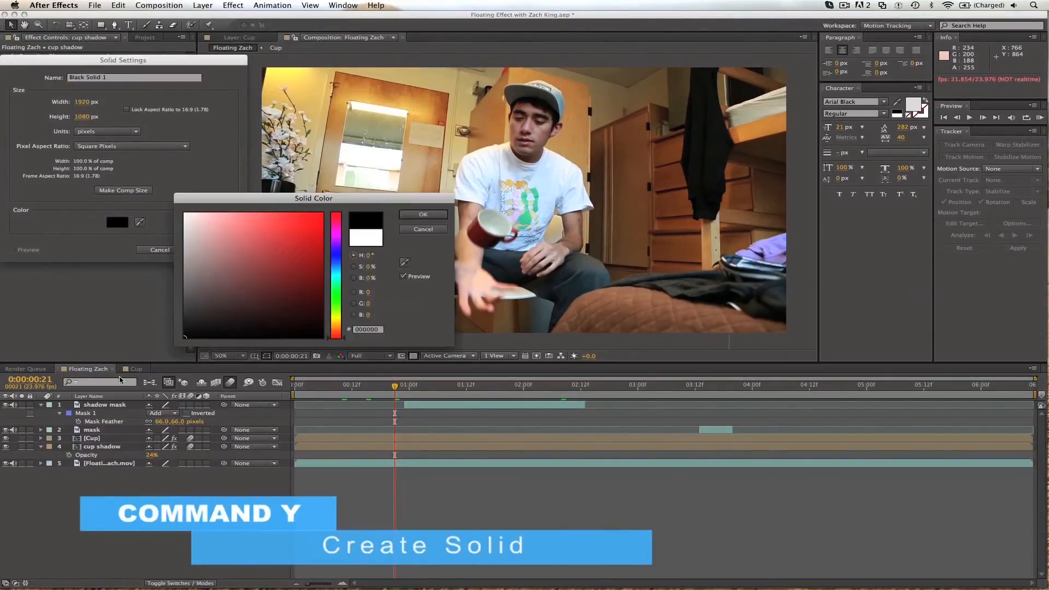
key(Return)
click(212, 251)
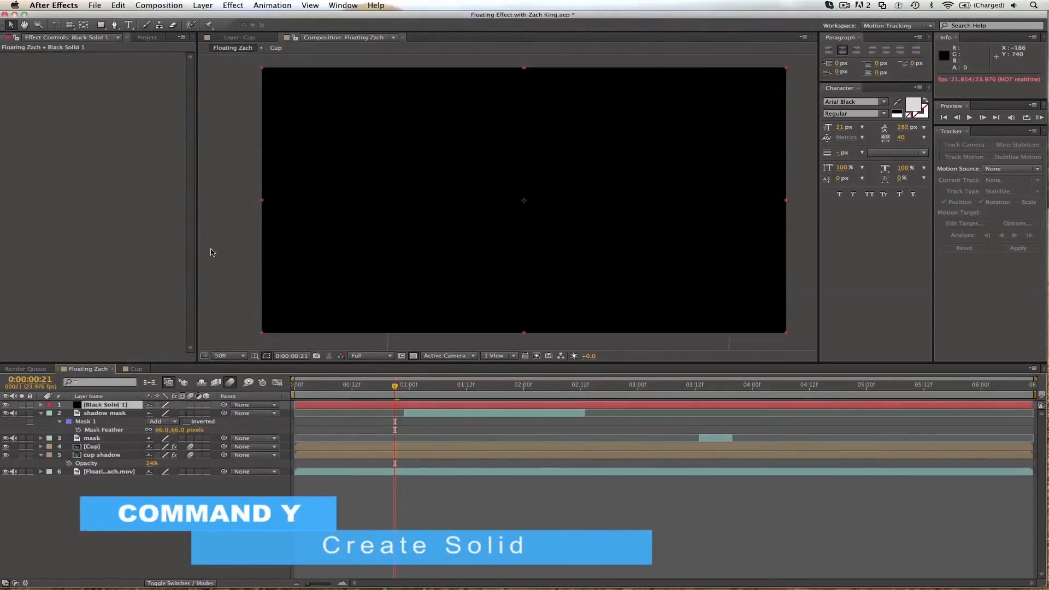
Hide the black solid, draw an elliptical mask about 86 by 90 pixels over the man's palm, and show the solid again.
click(6, 405)
drag(100, 25, 135, 49)
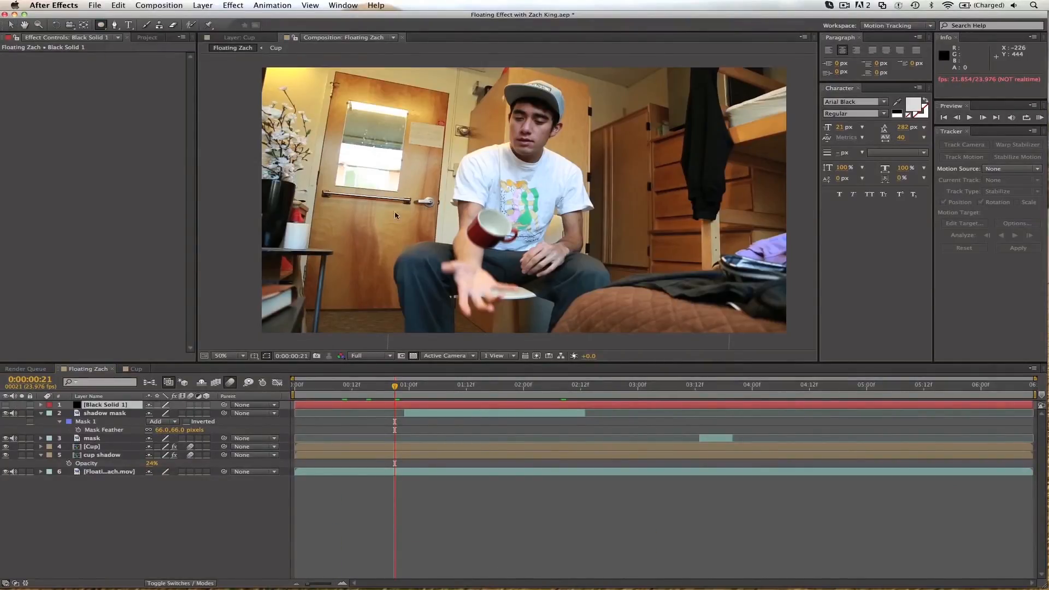
drag(460, 274, 478, 285)
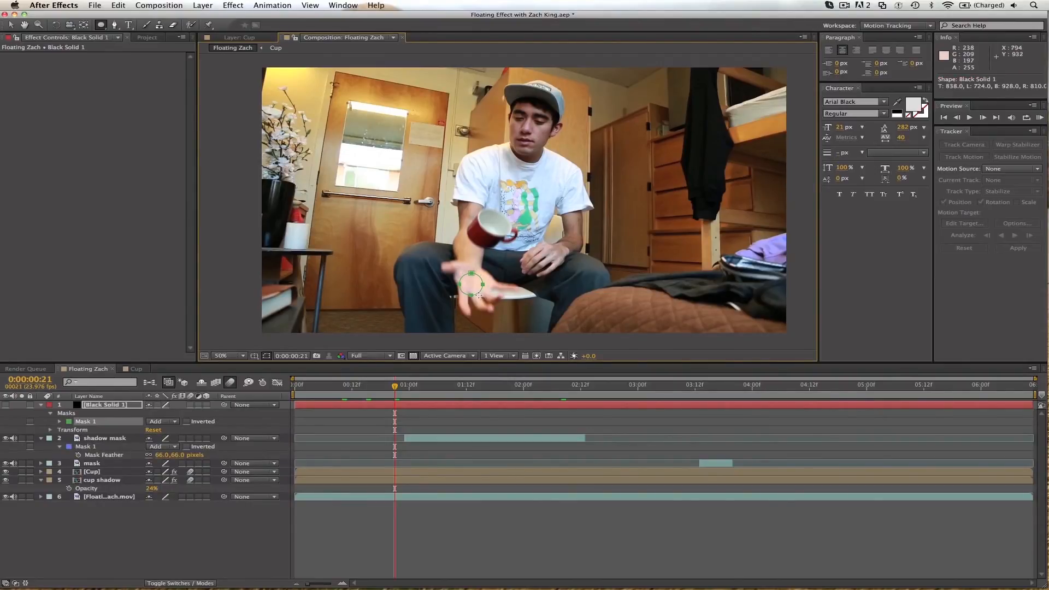
key(v)
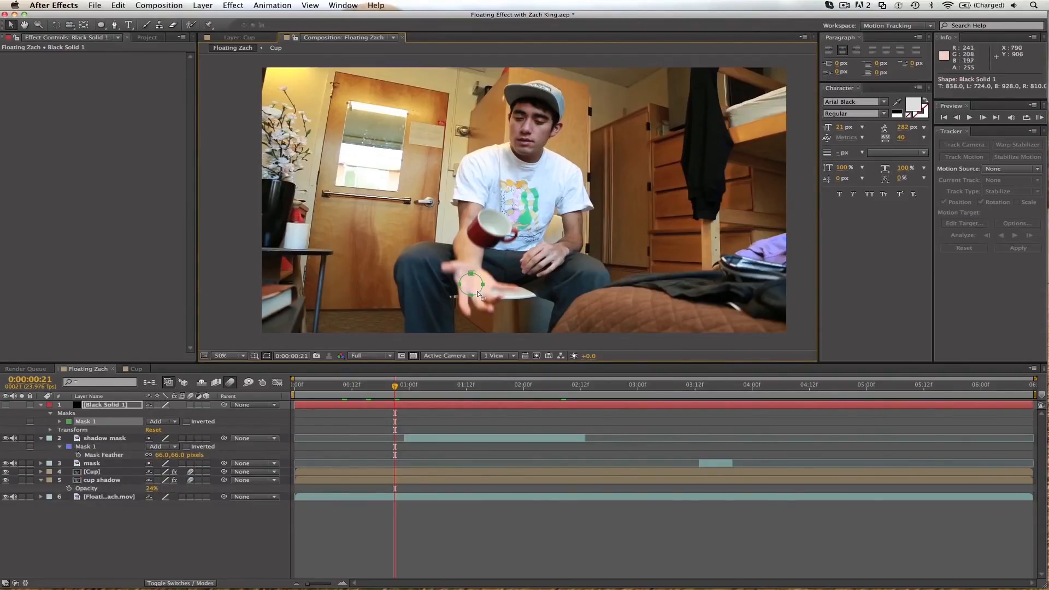
click(6, 405)
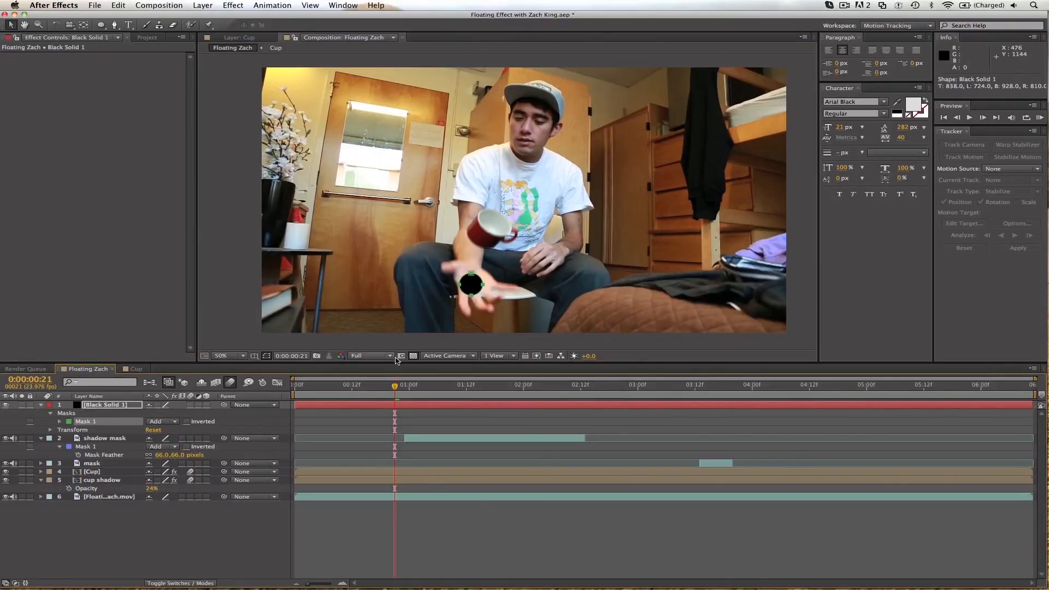
Set the black solid's Mask Feather to 55 pixels and its Opacity to 40%.
key(f)
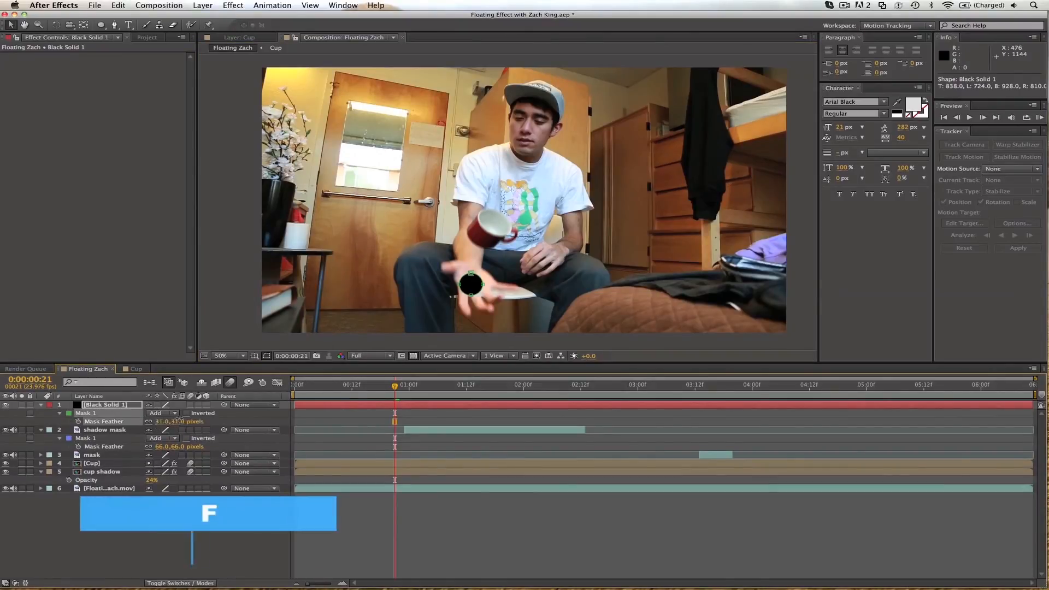
drag(162, 421, 185, 418)
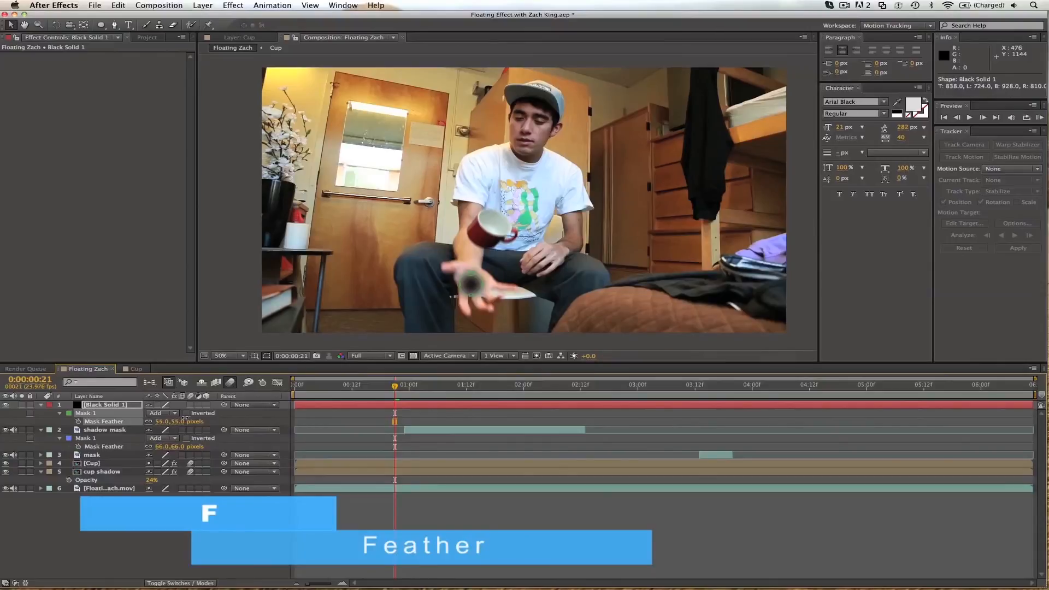
key(t)
click(155, 413)
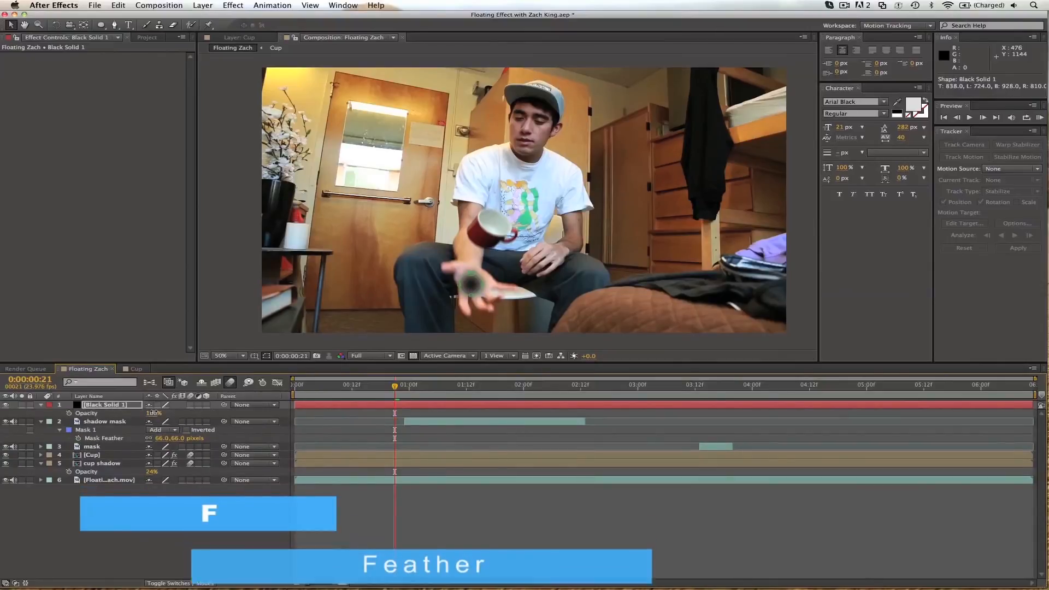
text(40)
key(Return)
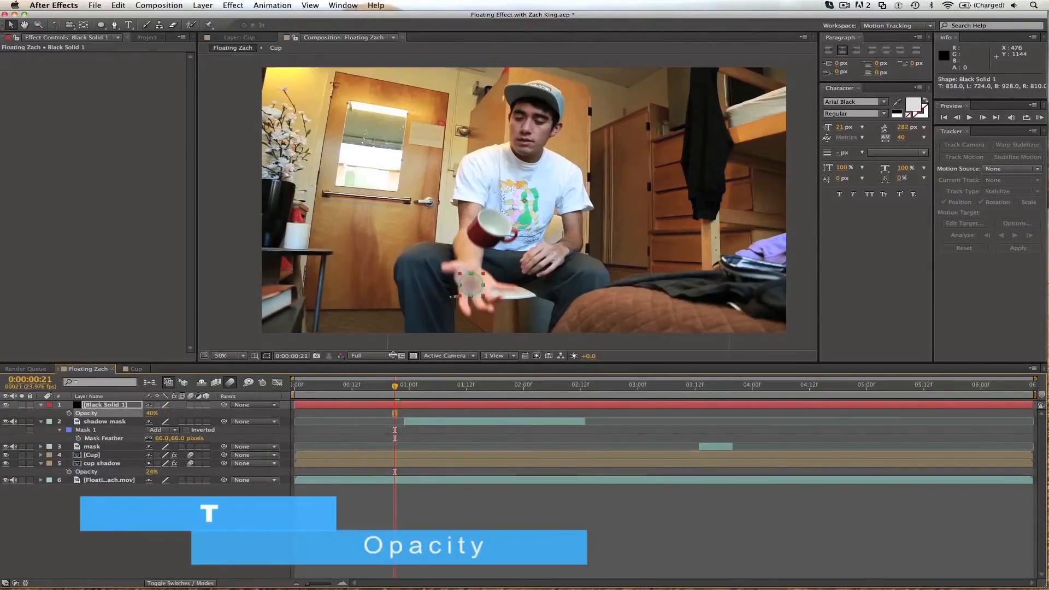
Reshape the black solid's mask into a wider ellipse across the palm and set its Mask Feather to 30 pixels.
click(482, 297)
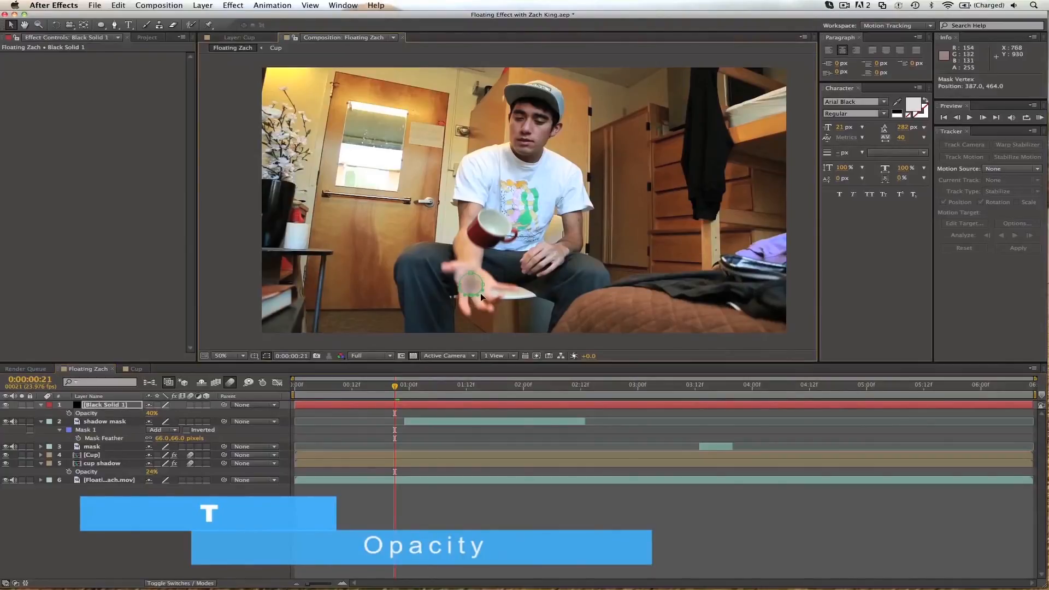
drag(483, 286, 484, 280)
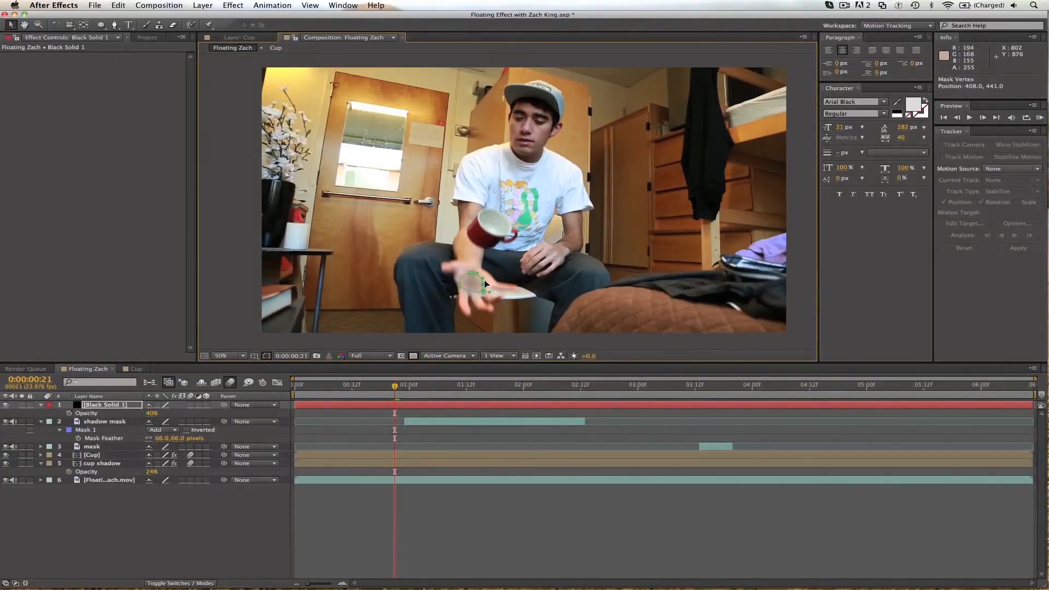
key(f)
click(163, 422)
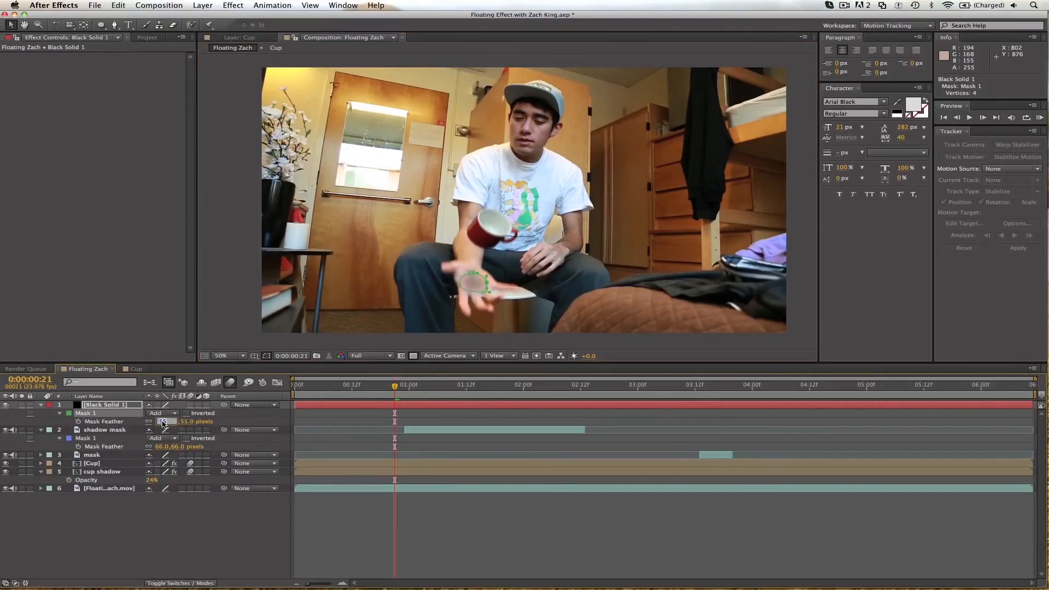
text(30)
key(Return)
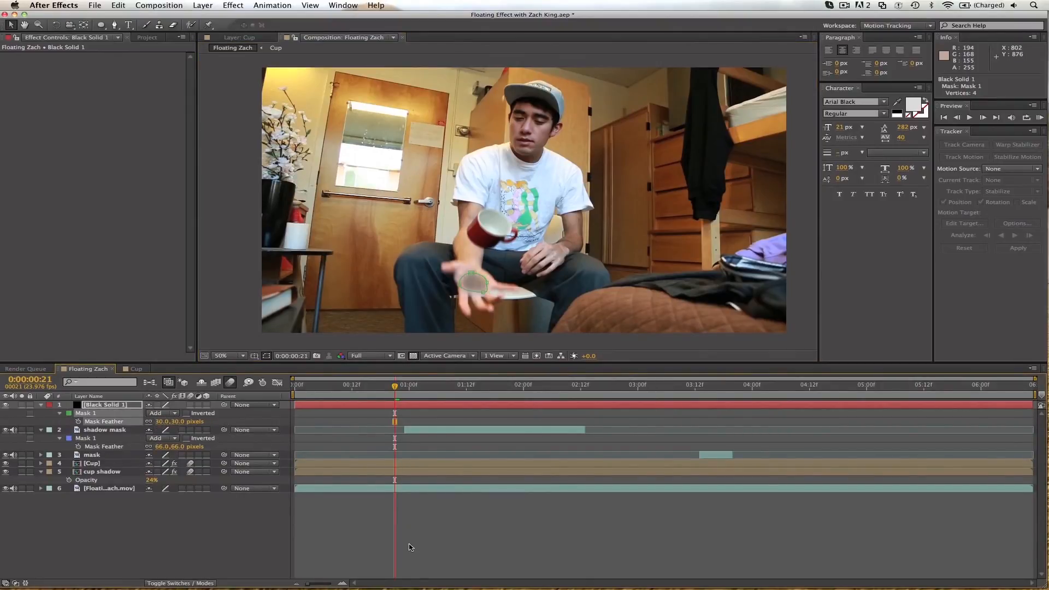
click(414, 549)
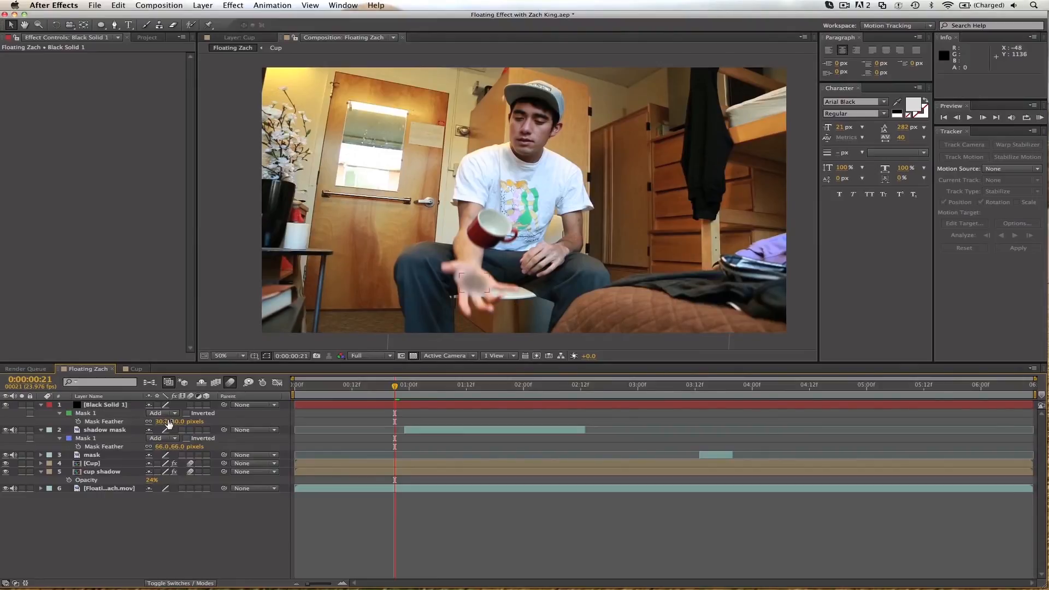
Set the black solid's Opacity to 30%.
click(127, 407)
key(t)
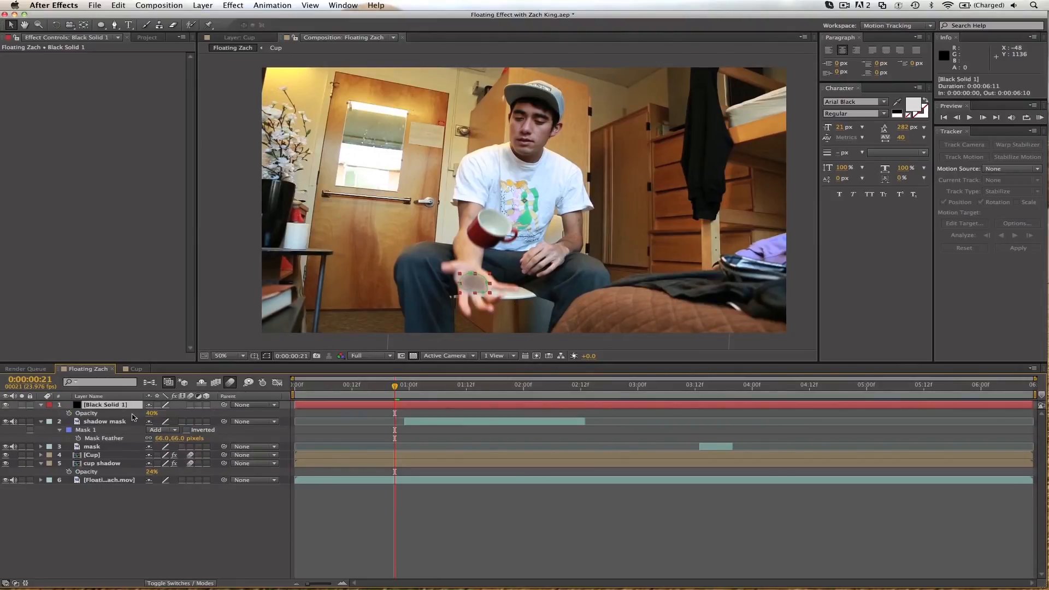
text(30)
key(Return)
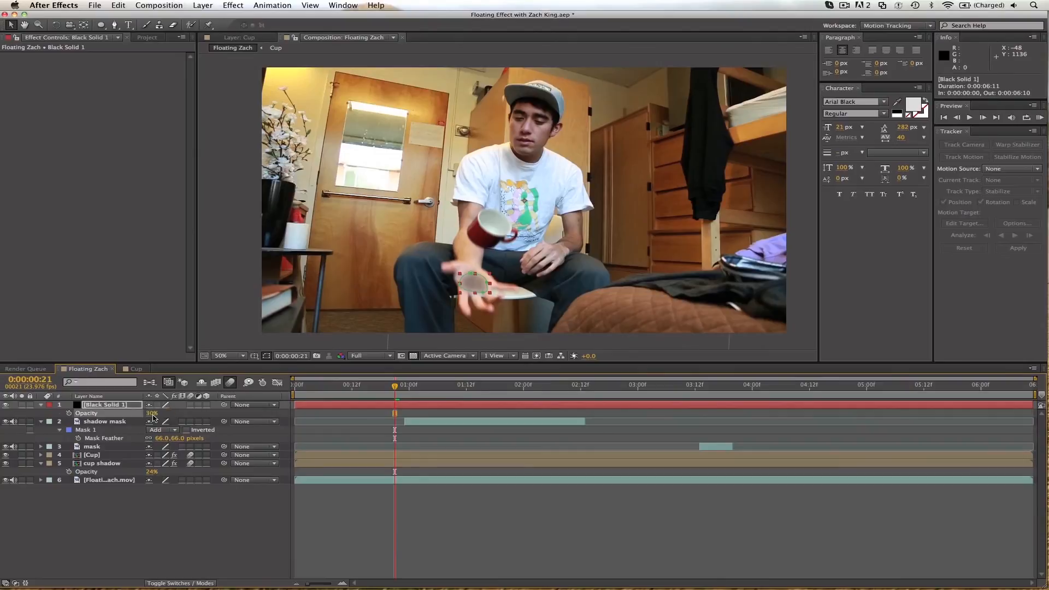
key(super+z)
Keyframe the black solid's Position at 0:00:00:21 and at 0:00:00:18, moving it down onto the palm to 960, 660.
key(p)
click(69, 413)
key(Page_Up)
key(Page_Up)
key(Page_Up)
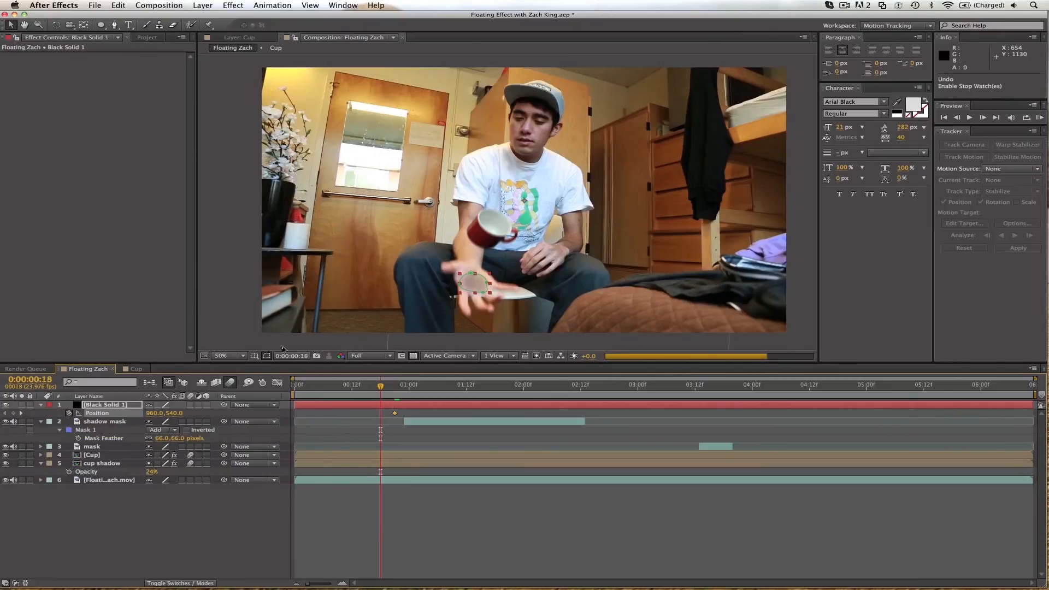
click(477, 285)
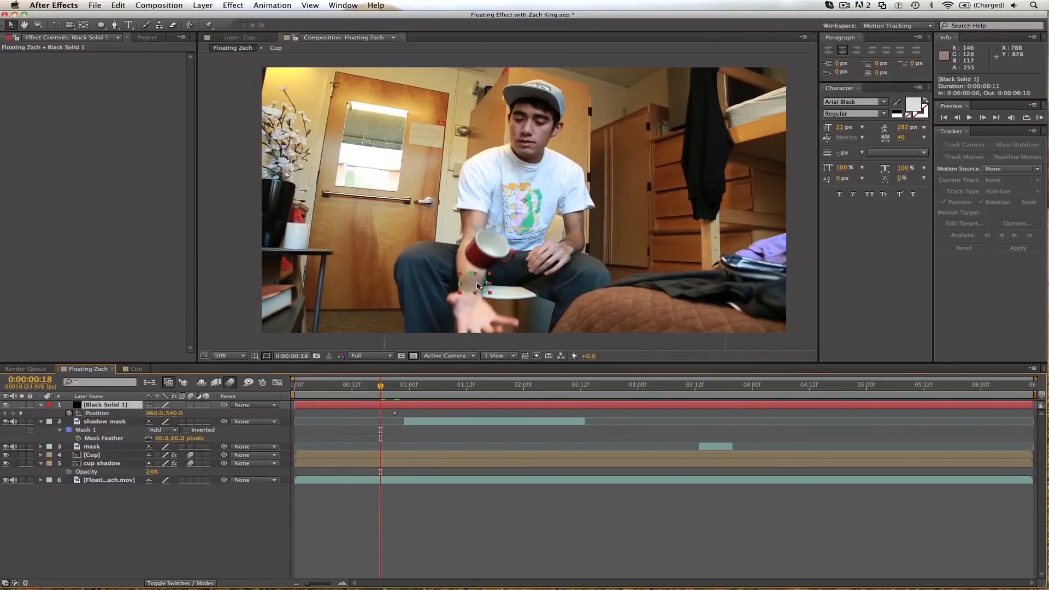
drag(477, 285, 477, 315)
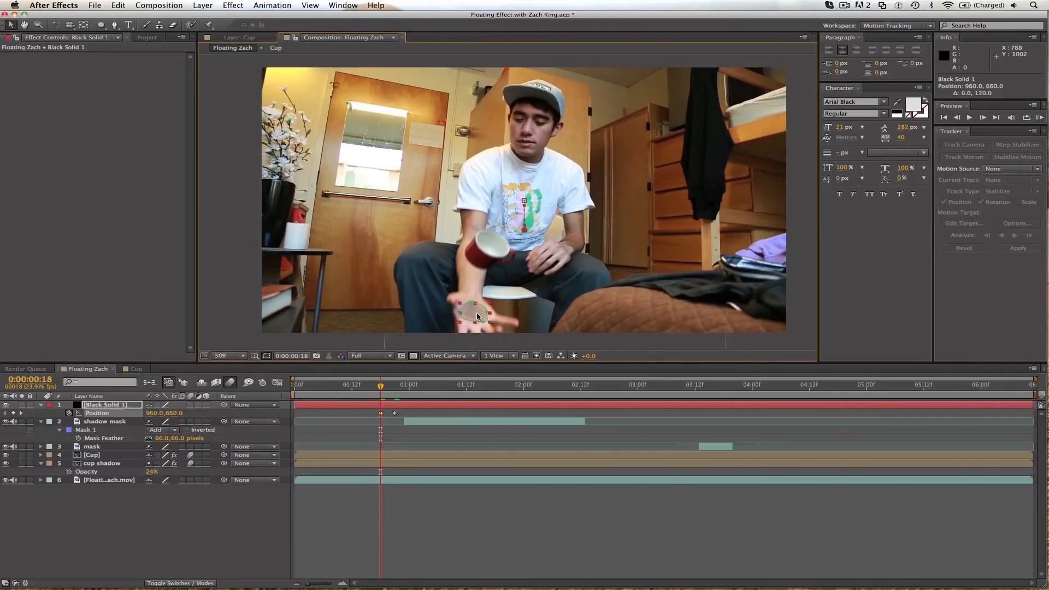
Continue keyframing the palm shadow's Position to follow the hand, moving on to 0:00:01:00.
key(Page_Down)
click(448, 503)
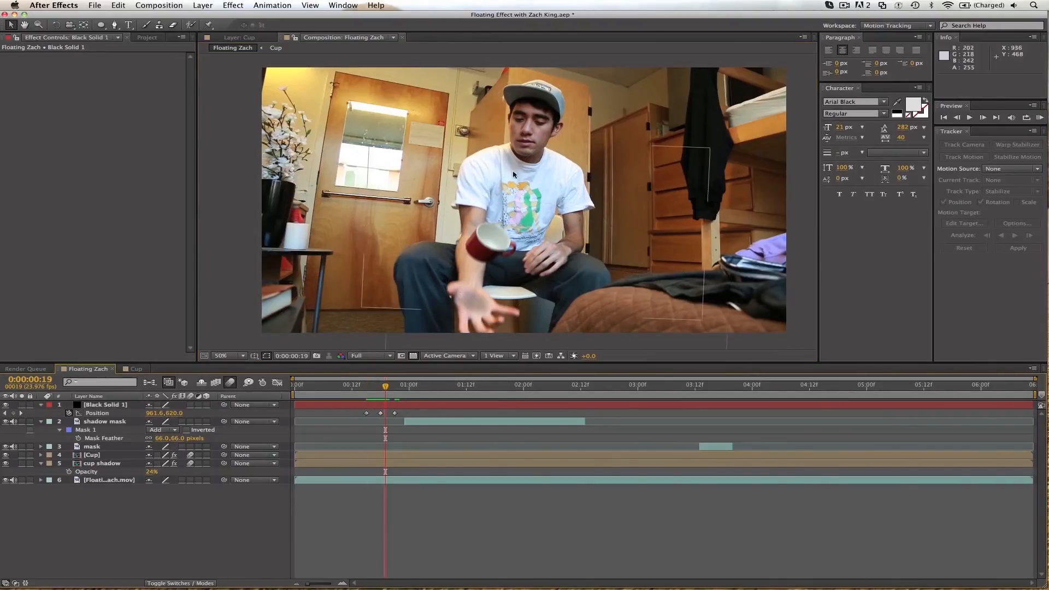
click(409, 386)
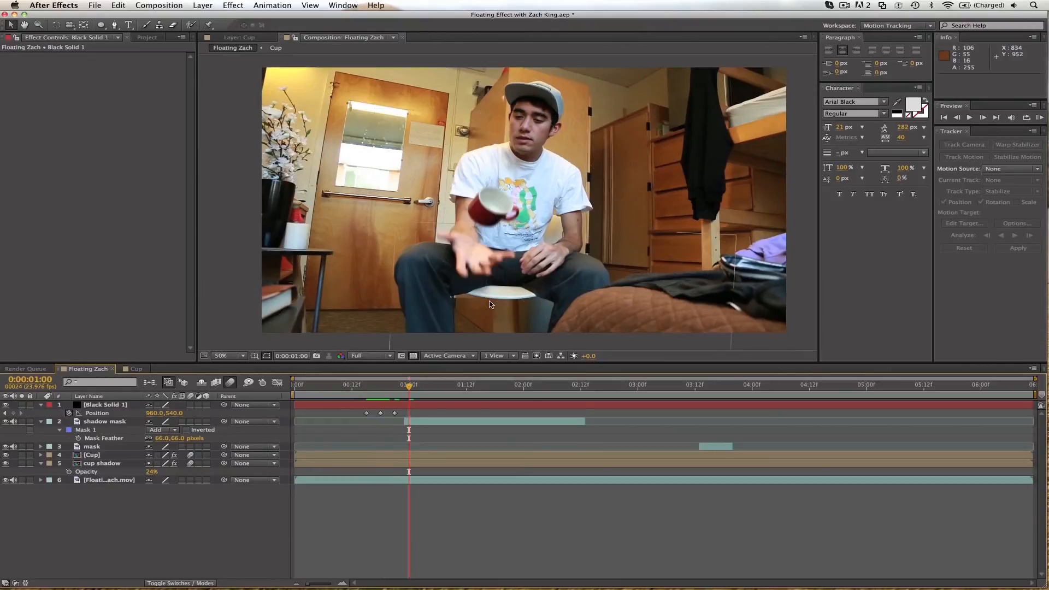